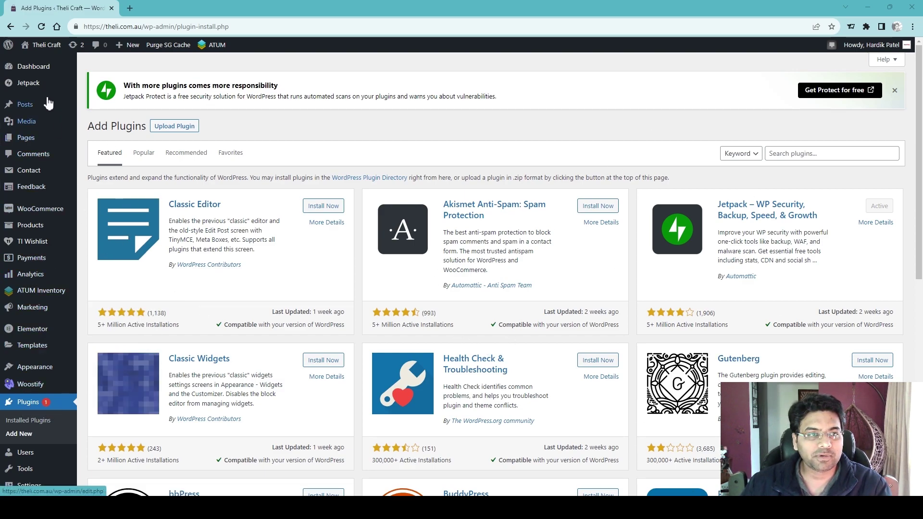
- Open the page for adding new plugins and search the plugin directory for "atum"
mouse_move(40, 72)
left_click(89, 70)
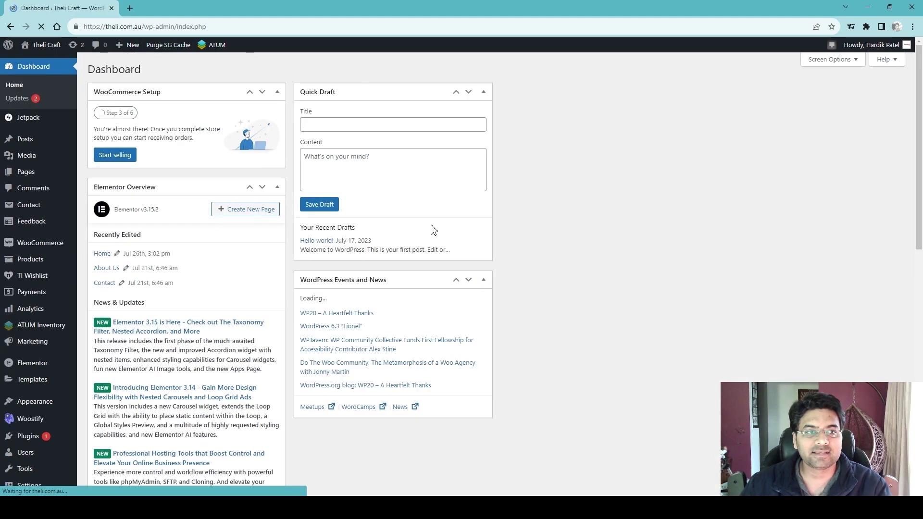
mouse_move(32, 441)
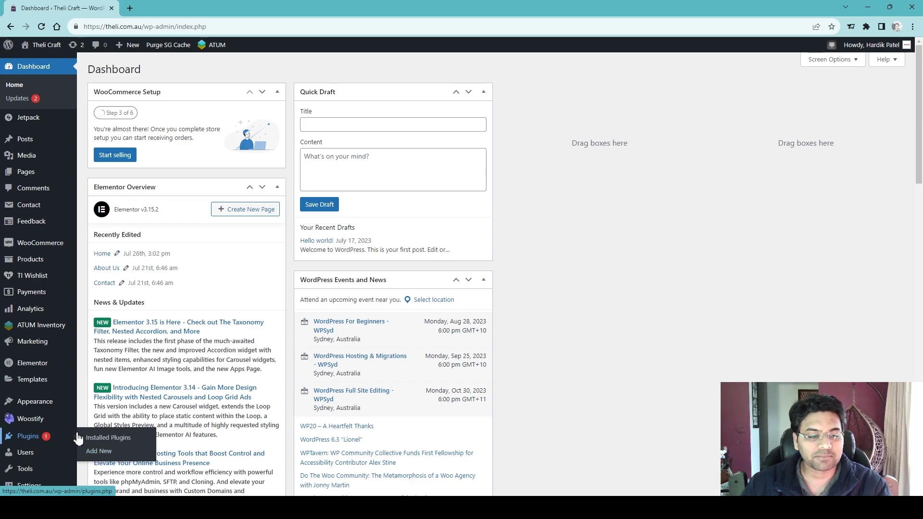
left_click(101, 451)
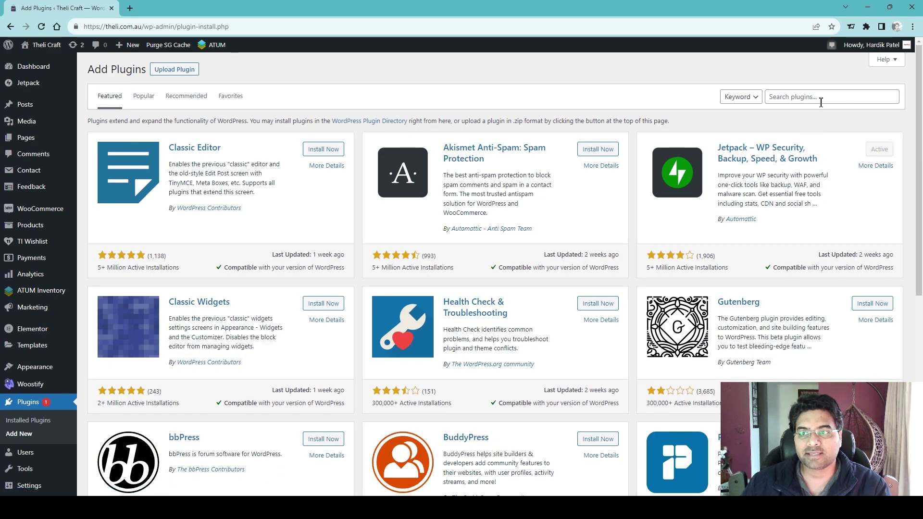
left_click(818, 98)
type("atum")
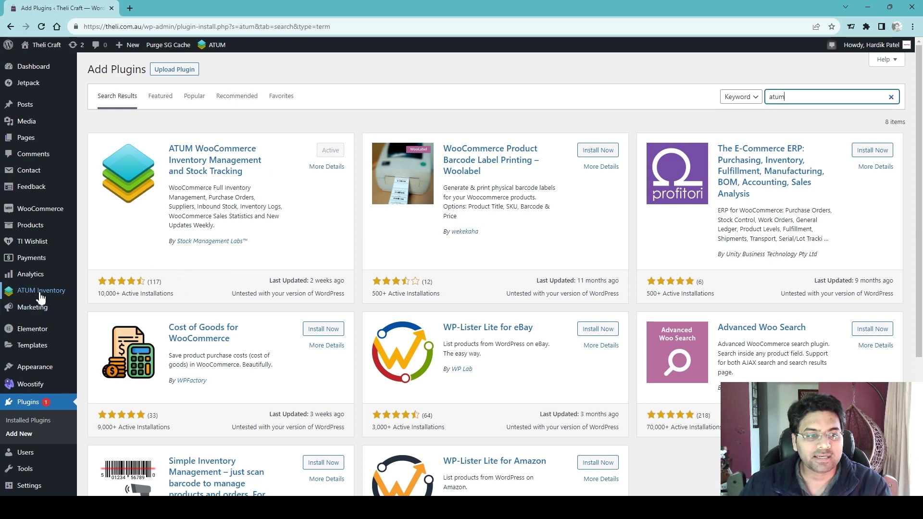
- Open the ATUM Inventory dashboard and look through its statistics, sales, stock control and stock value widgets
mouse_move(71, 296)
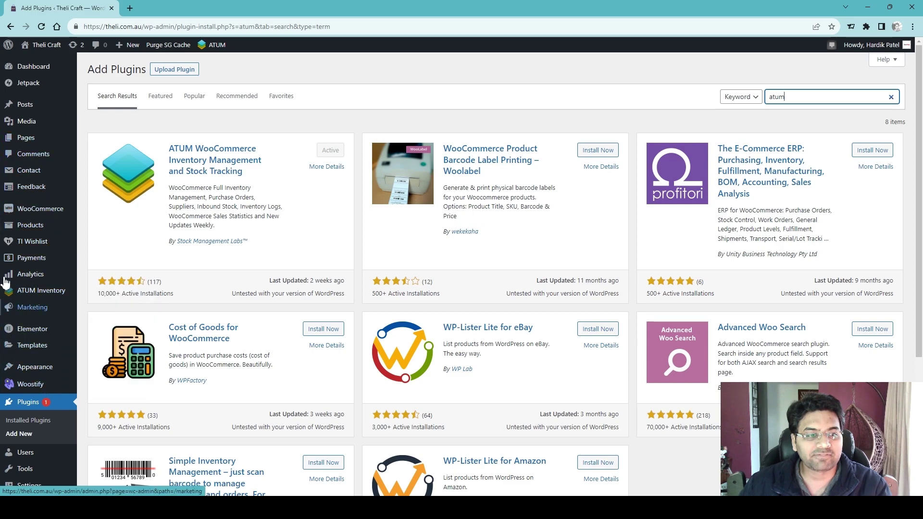
mouse_move(42, 296)
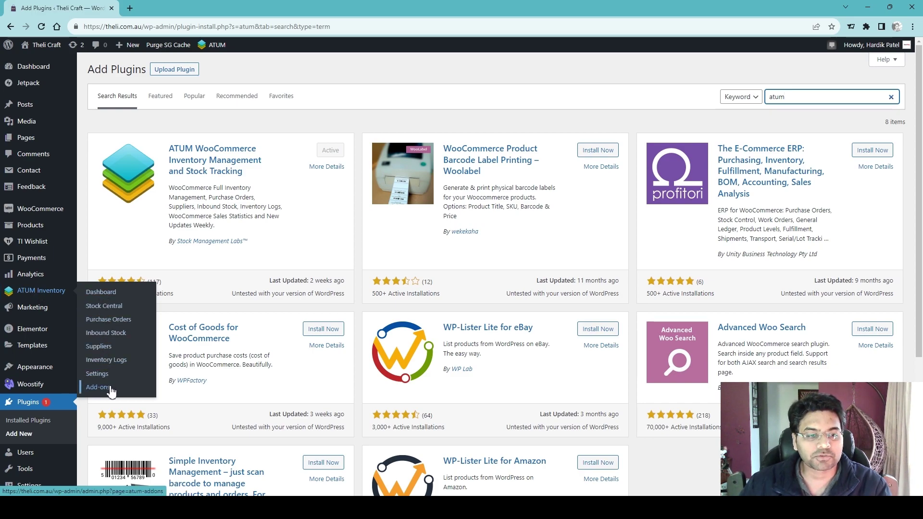
left_click(96, 291)
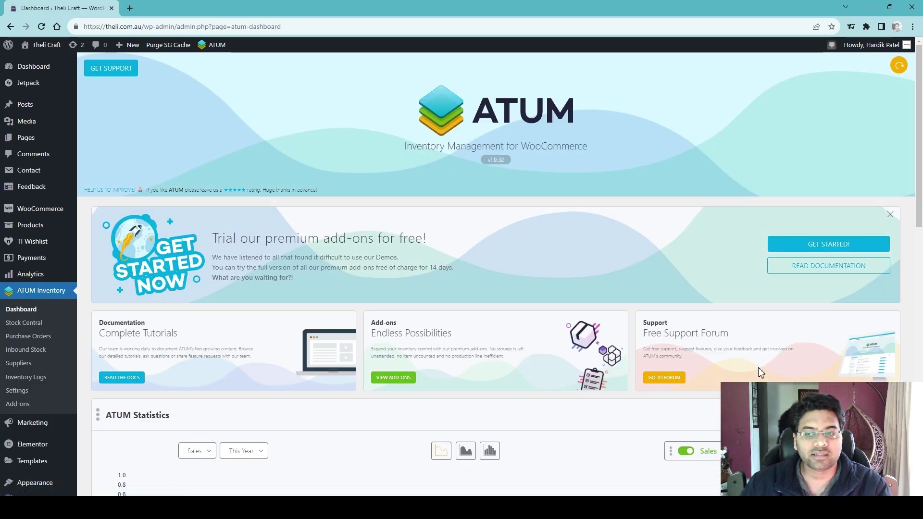
scroll(758, 373, "down", 2)
scroll(371, 158, "down", 6)
scroll(385, 241, "up", 4)
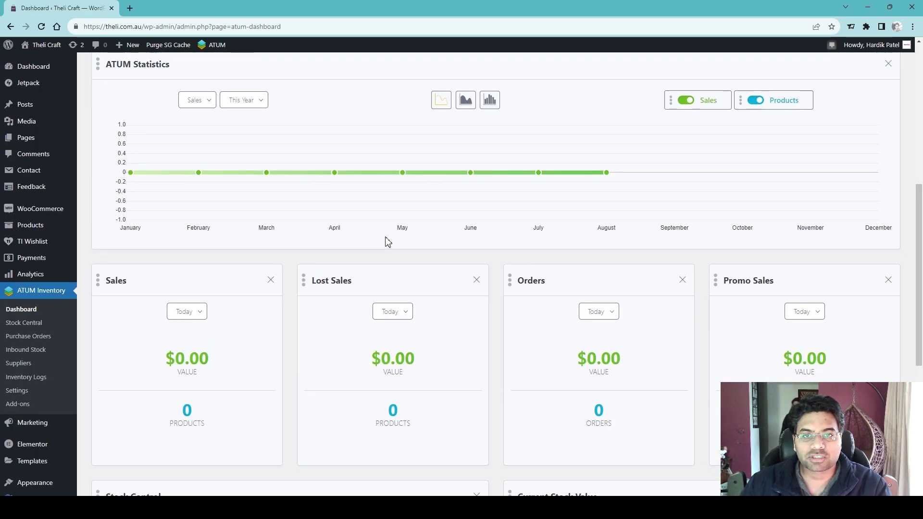
scroll(247, 140, "up", 2)
scroll(694, 268, "down", 7)
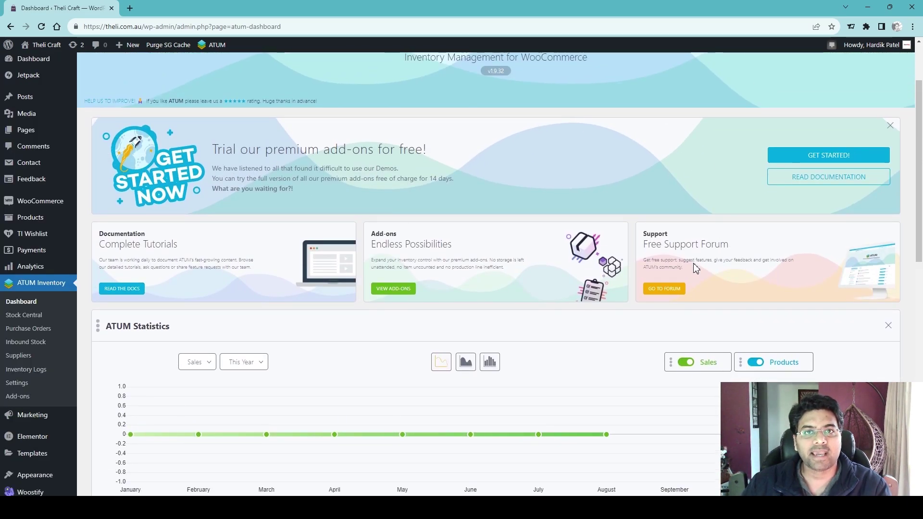
scroll(692, 281, "down", 5)
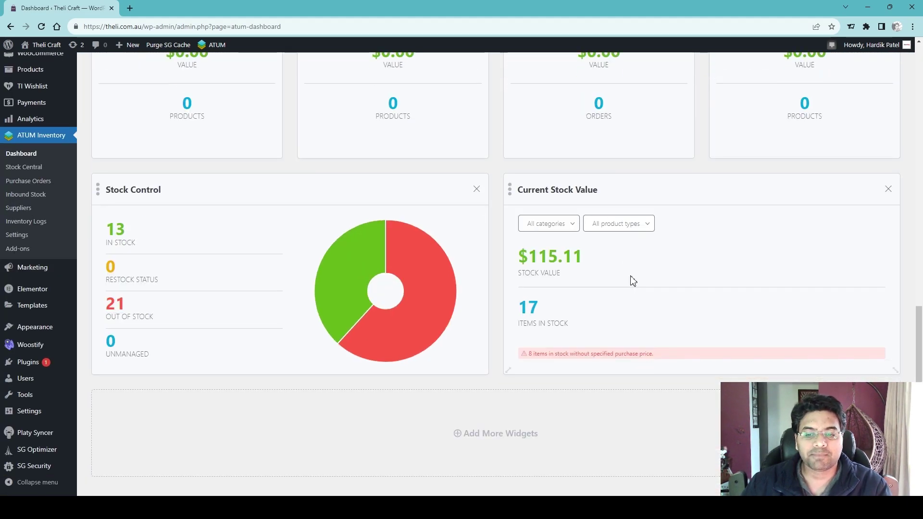
- Bring up the list of available dashboard widgets, review the whole list and close it without adding any
left_click(495, 438)
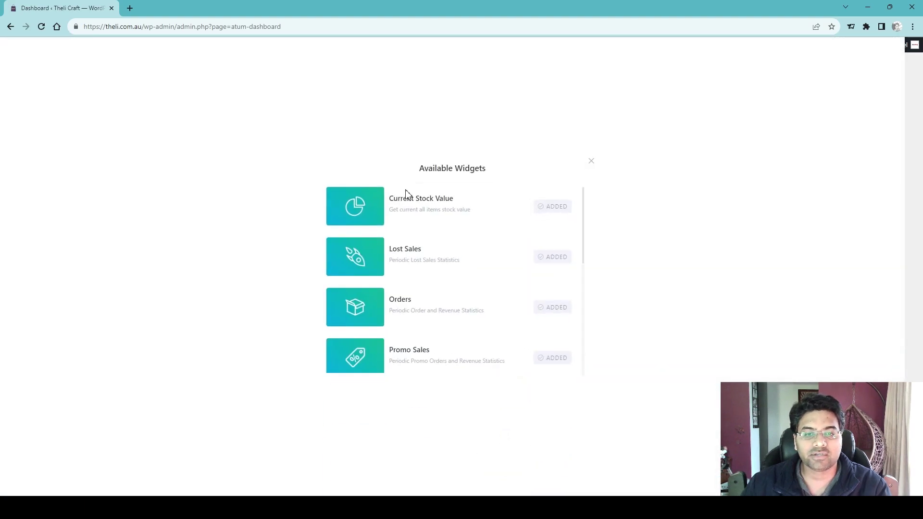
scroll(549, 245, "down", 3)
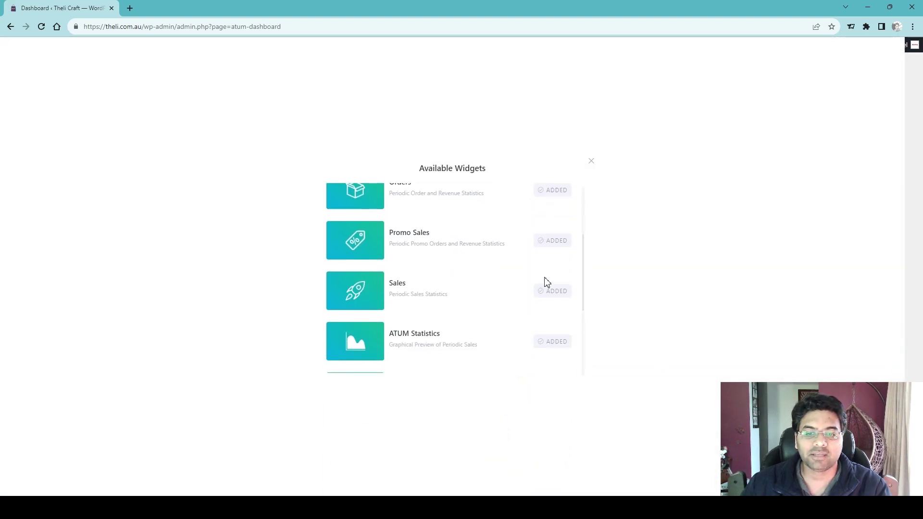
scroll(547, 282, "up", 3)
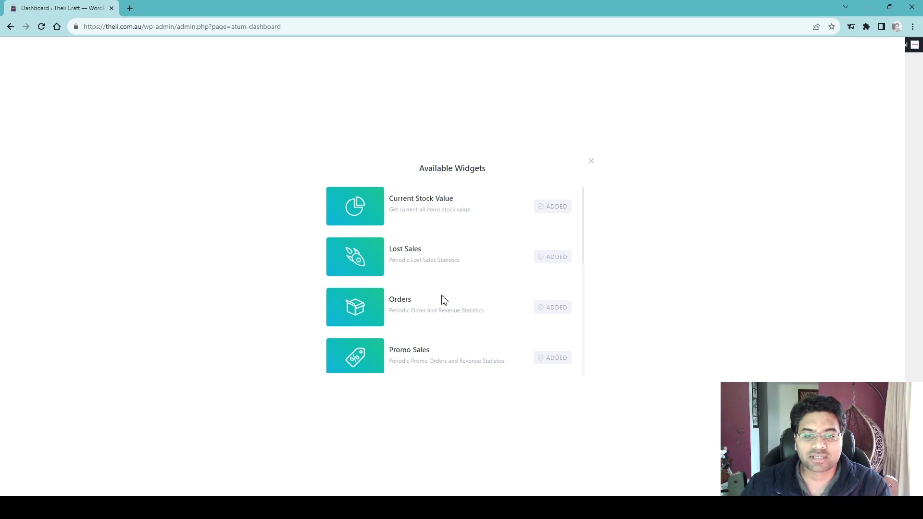
scroll(443, 300, "down", 2)
scroll(460, 272, "down", 1)
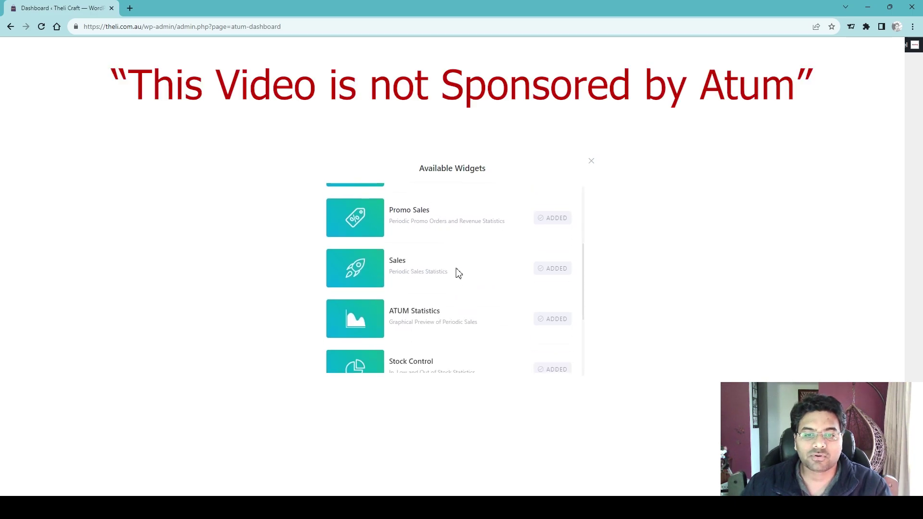
scroll(444, 304, "down", 1)
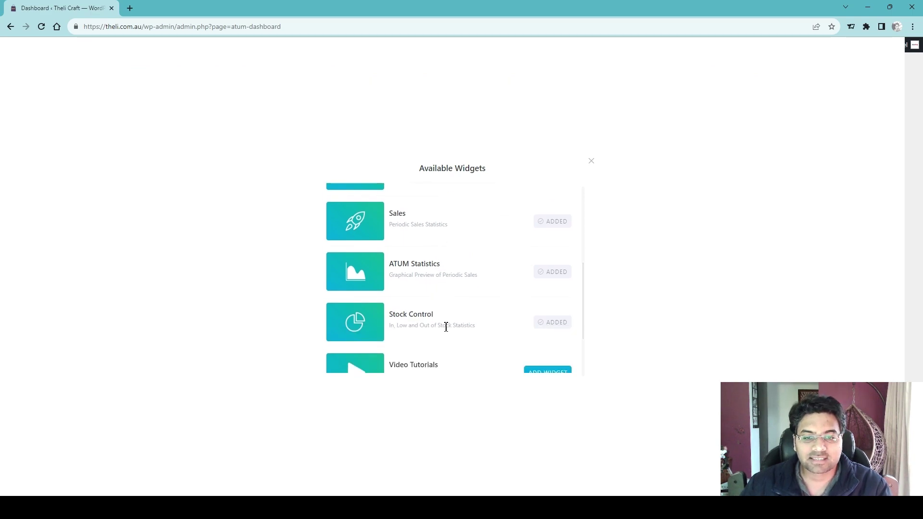
scroll(447, 320, "down", 2)
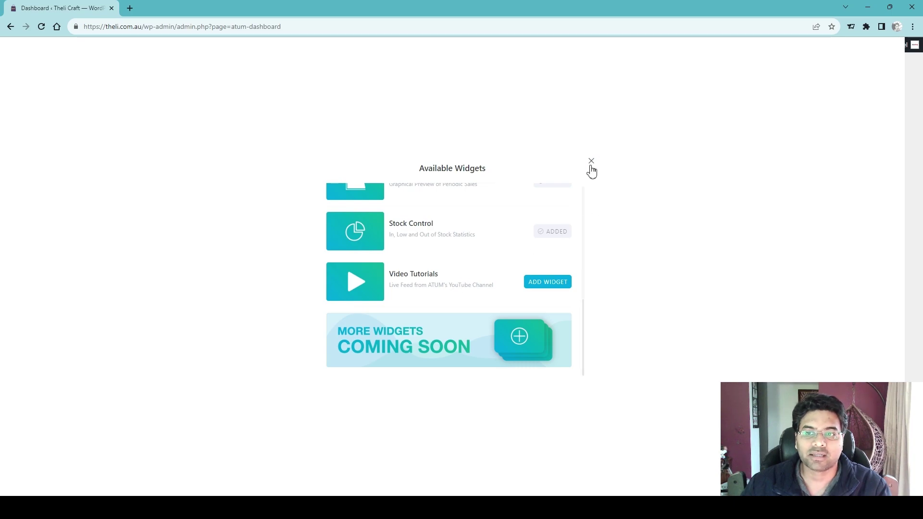
scroll(509, 243, "up", 3)
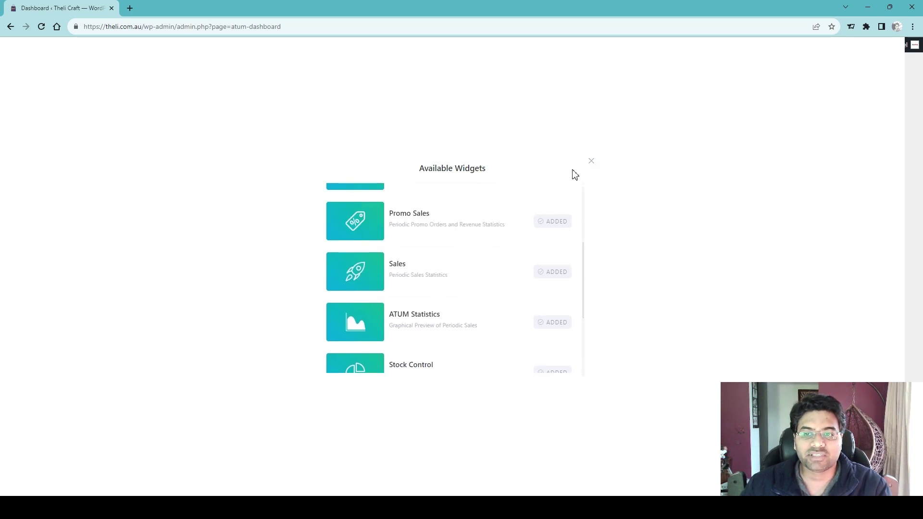
left_click(591, 160)
- Switch the ATUM Statistics chart period to Previous Year and finally to This Month
scroll(402, 231, "up", 8)
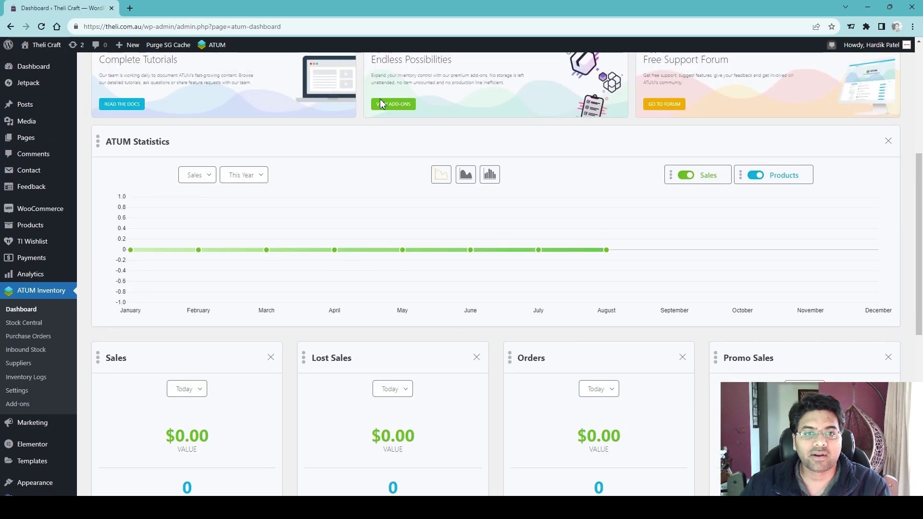
scroll(494, 185, "down", 4)
scroll(395, 287, "up", 6)
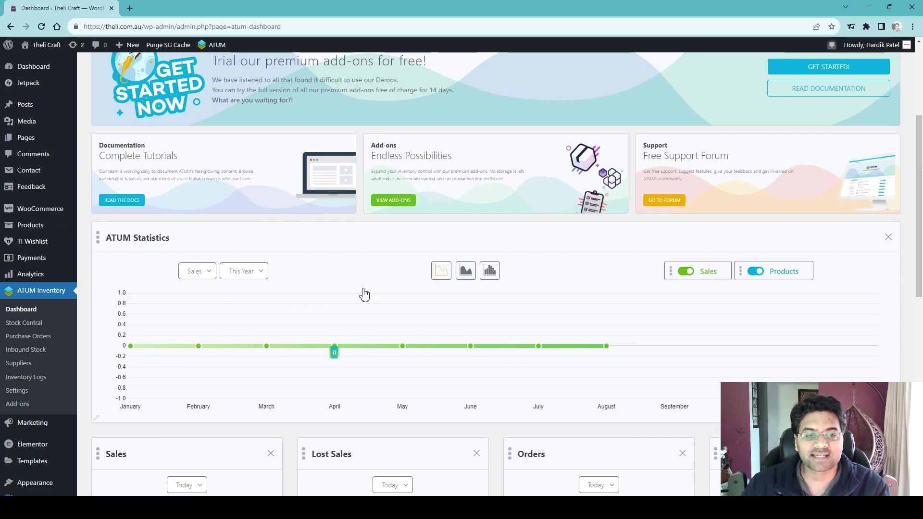
left_click(256, 272)
left_click(249, 307)
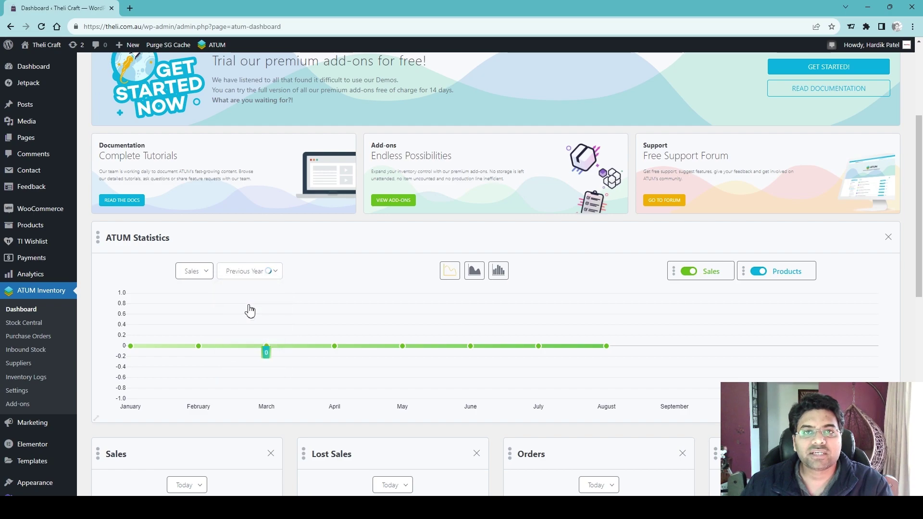
left_click(250, 270)
left_click(253, 323)
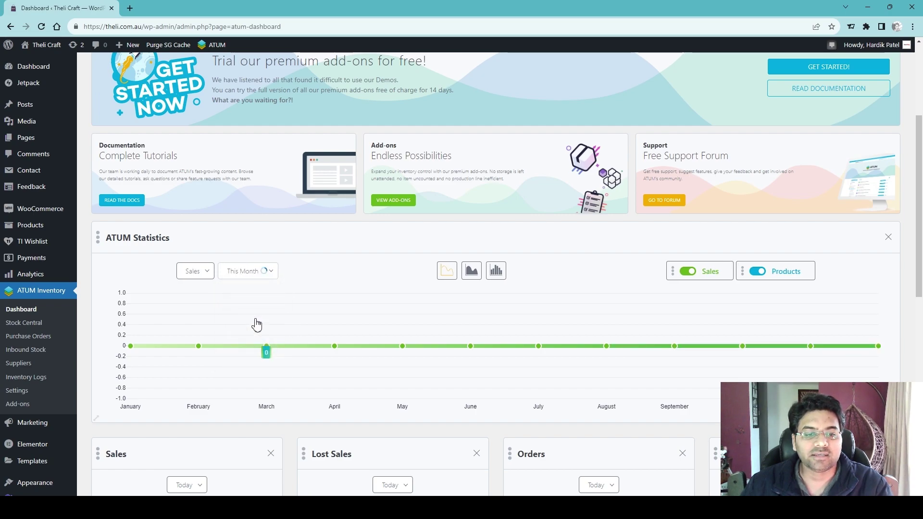
left_click(257, 275)
left_click(256, 274)
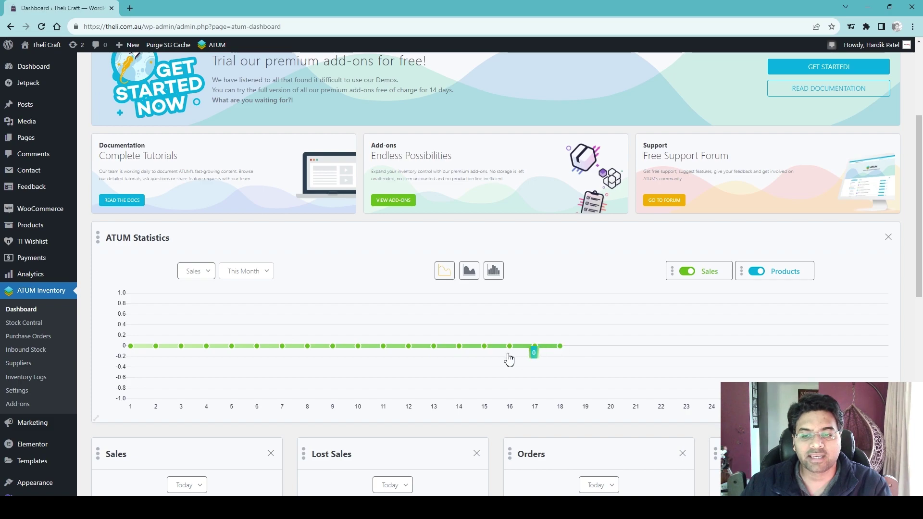
- Try the line and area chart types for ATUM Statistics and settle on the bar chart
scroll(355, 270, "down", 1)
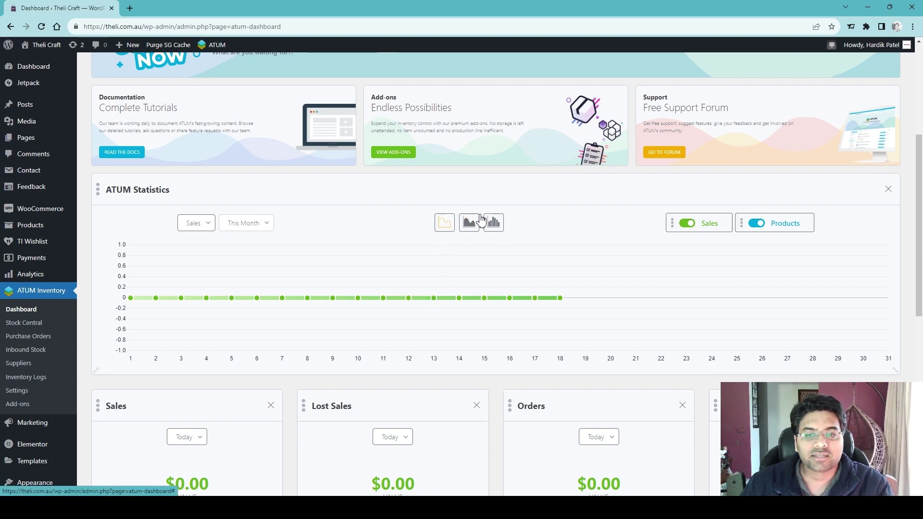
left_click(450, 233)
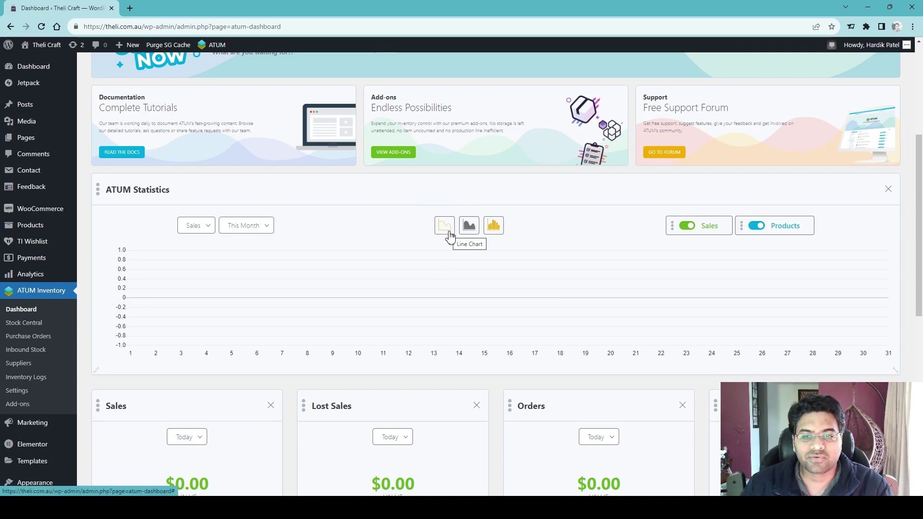
left_click(469, 232)
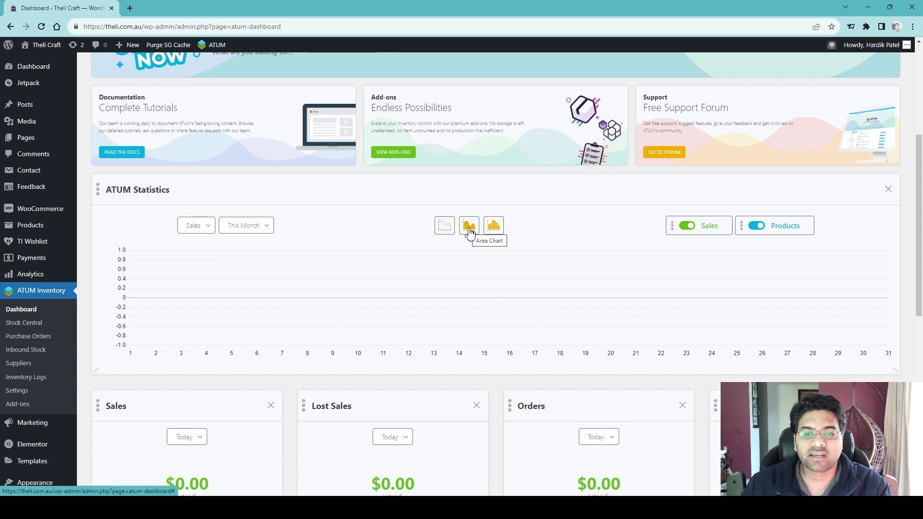
left_click(496, 228)
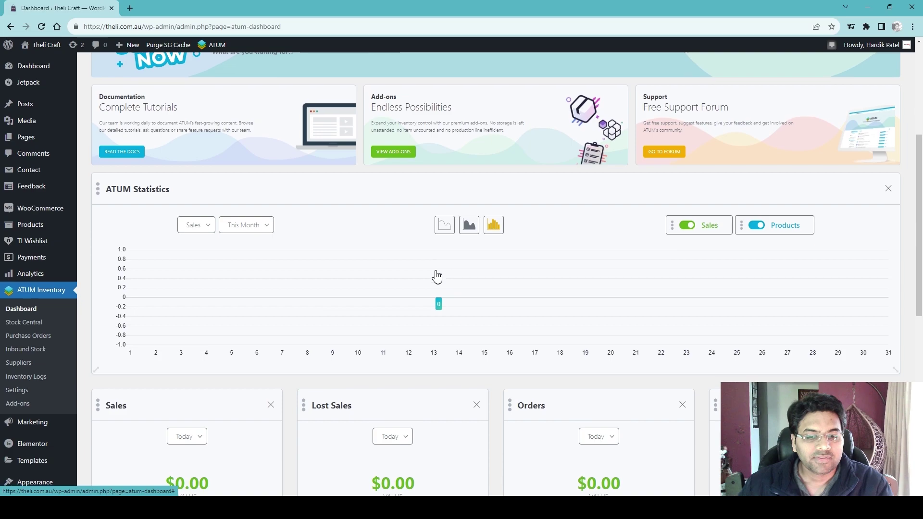
- Set the period of the Sales widget to This Month
scroll(437, 278, "down", 4)
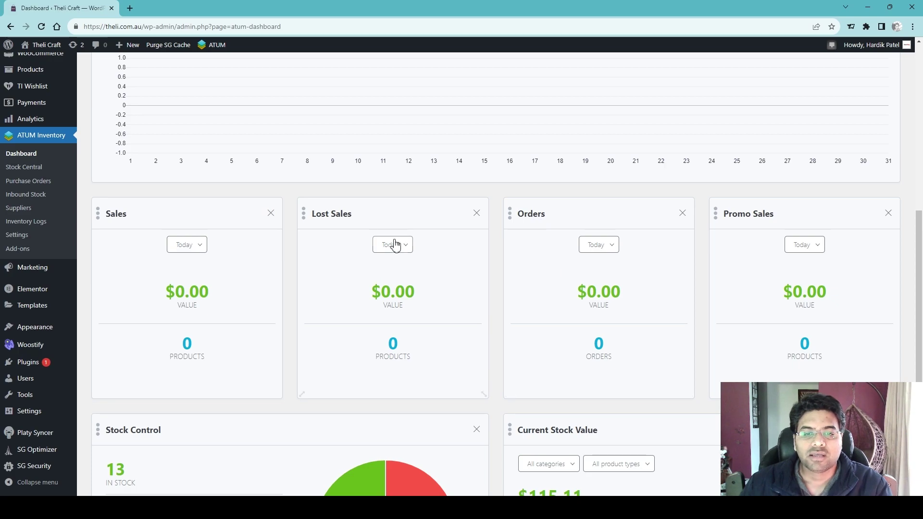
left_click(186, 246)
left_click(195, 269)
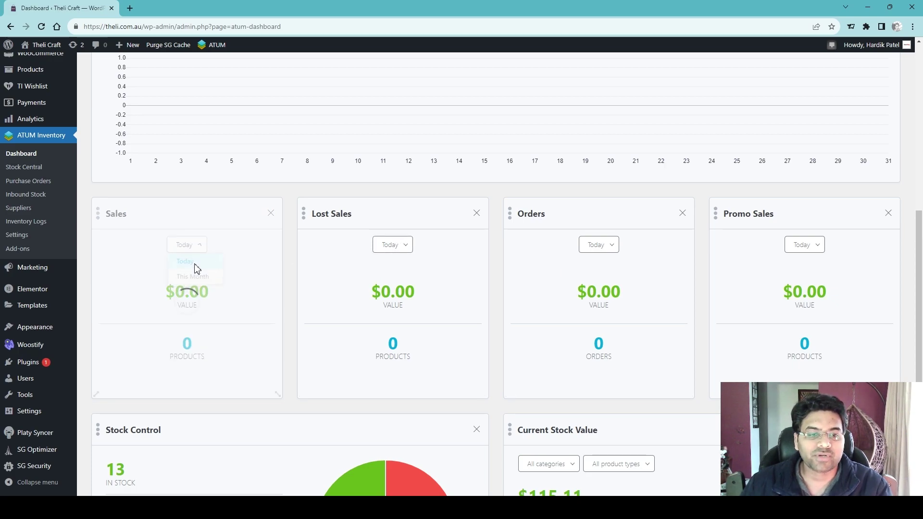
left_click(193, 245)
left_click(193, 276)
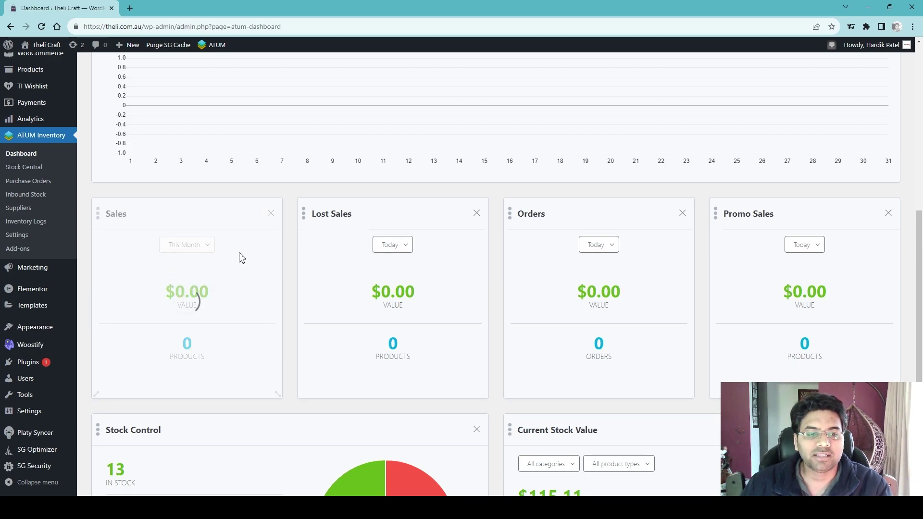
- Open the Stock Central product list, look it over and expand the variations of the first product, "Silicone Color Mixin..."
scroll(308, 274, "down", 4)
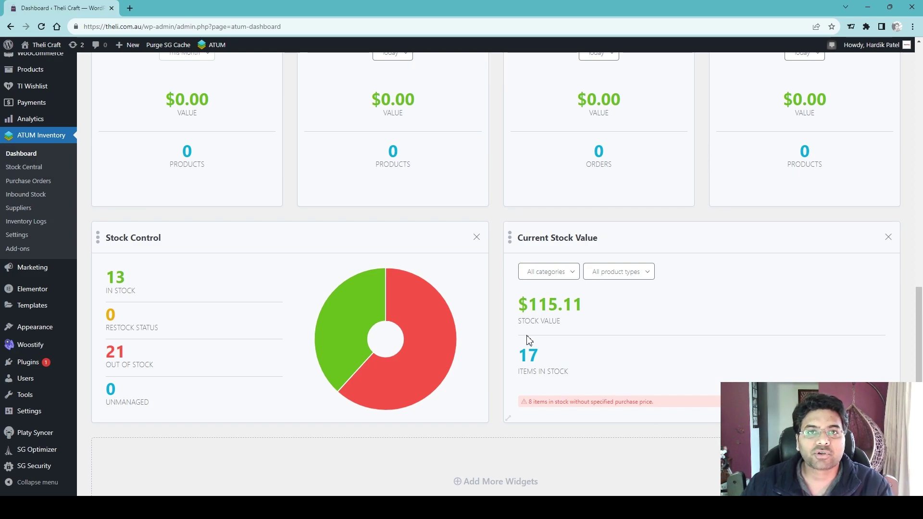
scroll(588, 368, "up", 3)
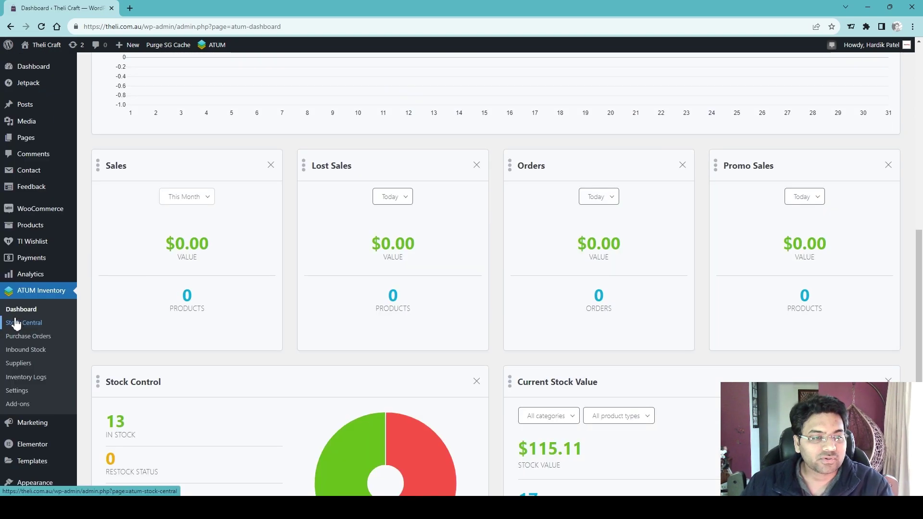
left_click(42, 328)
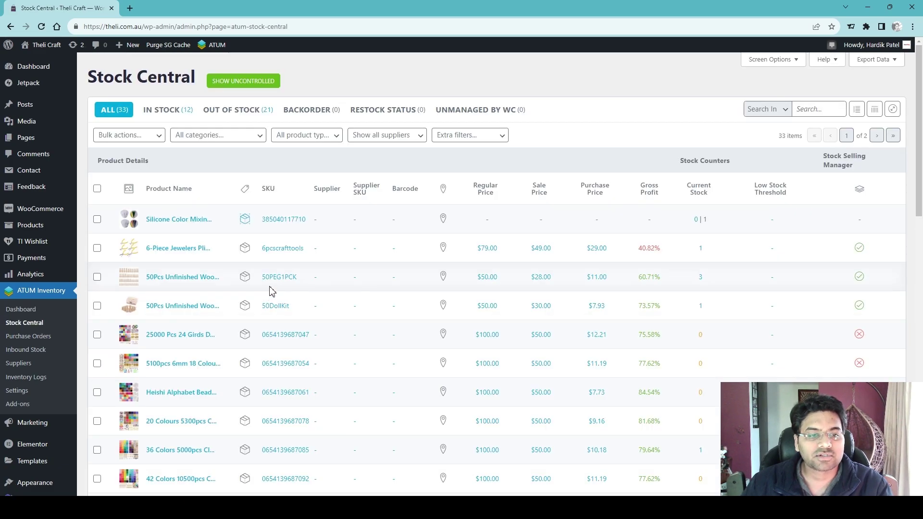
scroll(430, 219, "down", 15)
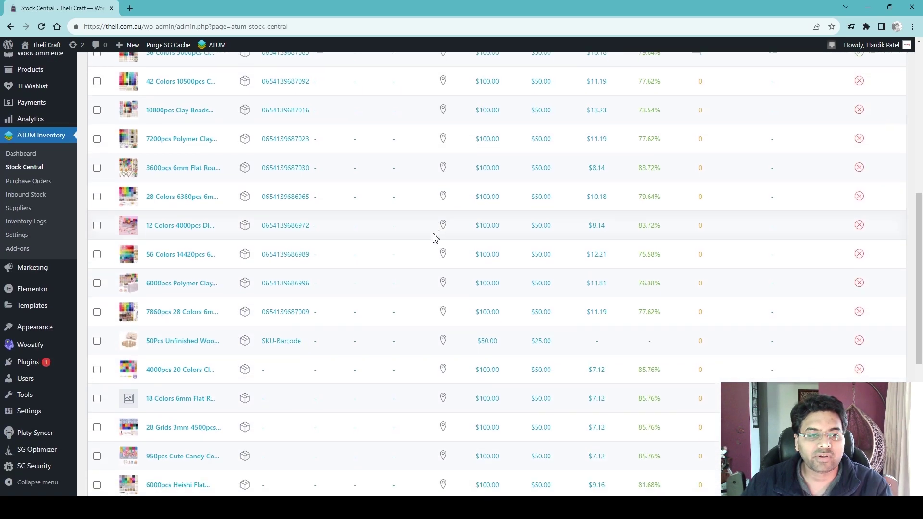
scroll(432, 239, "up", 15)
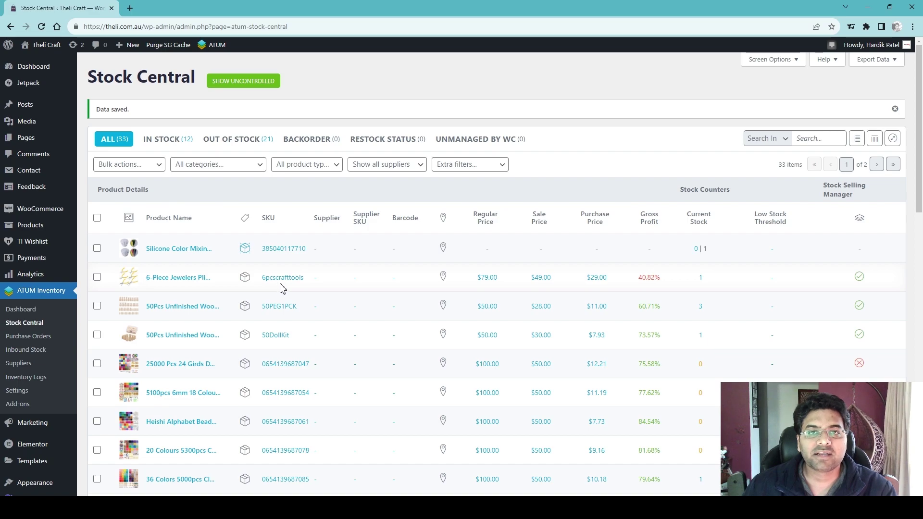
left_click(246, 249)
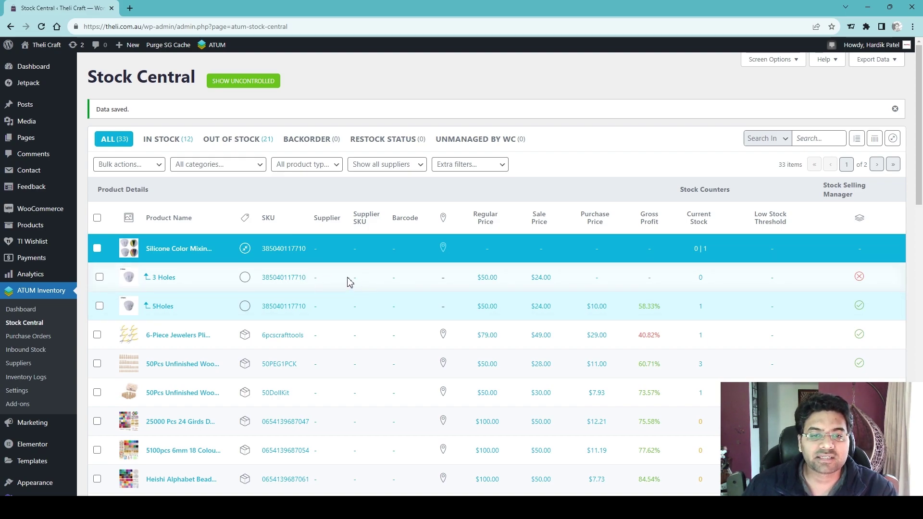
- Look at the supplier setting of the 3 Holes variation, searching for a supplier "abc" without assigning one
left_click(316, 278)
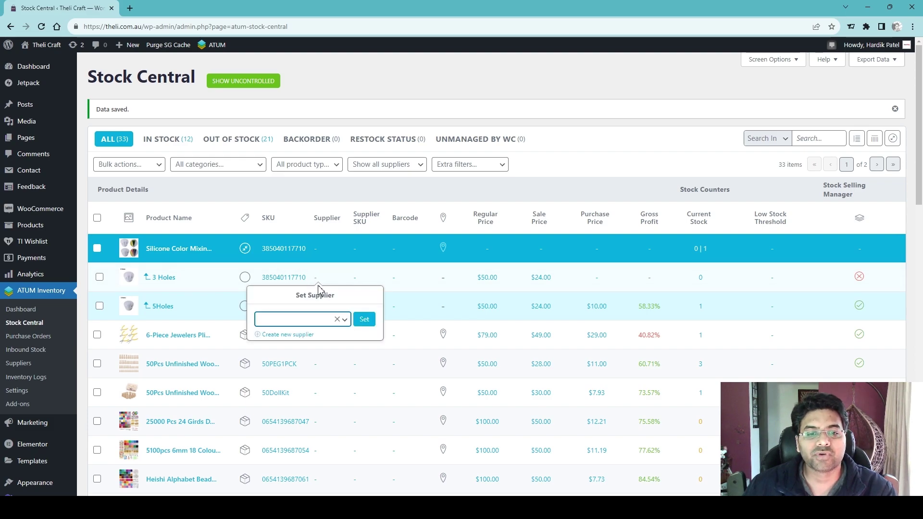
left_click(304, 321)
type("abc")
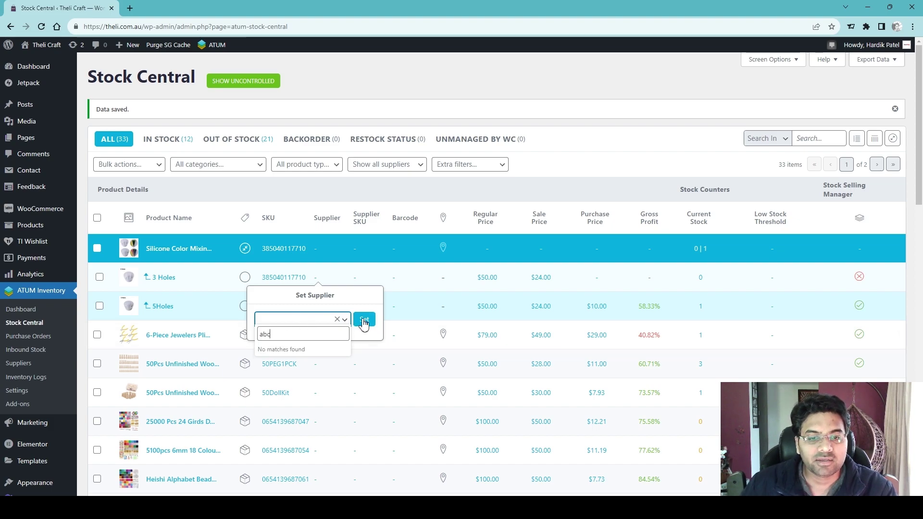
left_click(367, 276)
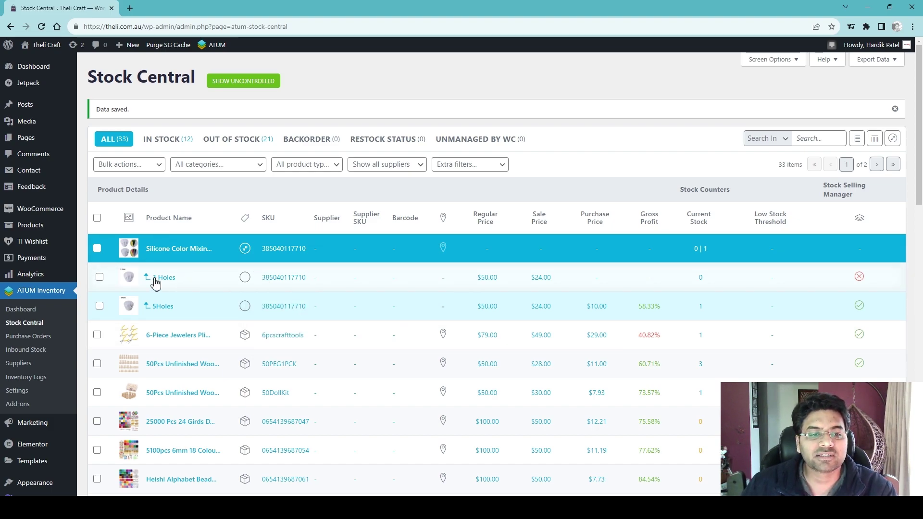
left_click(315, 278)
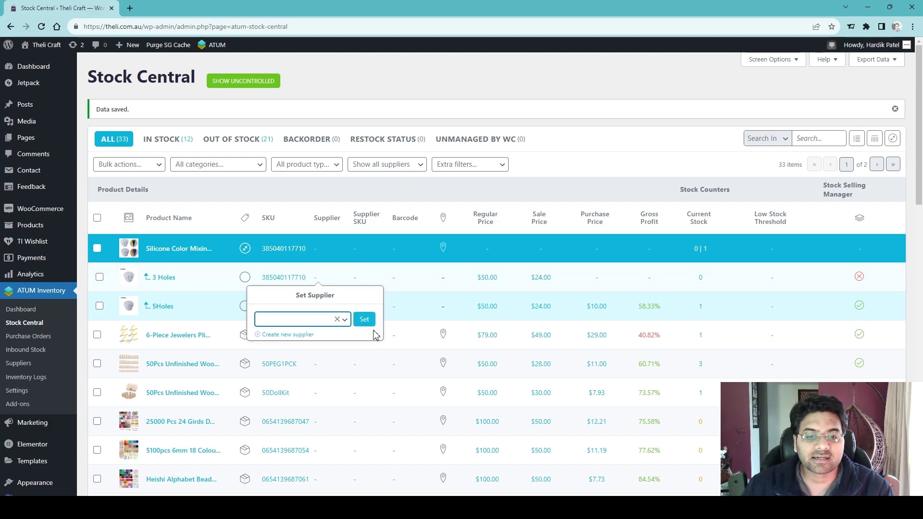
left_click(387, 287)
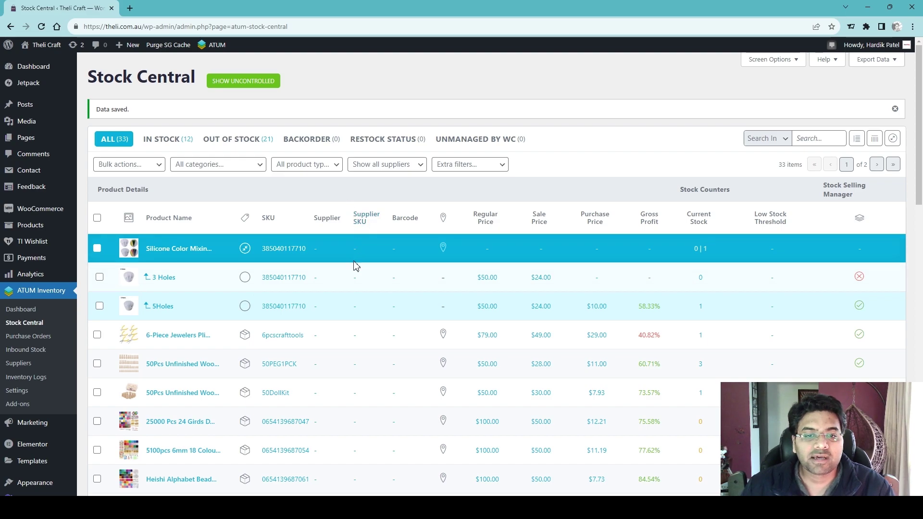
- View the supplier SKU, barcode and regular price editors of the 3 Holes variation without changing any value
left_click(356, 279)
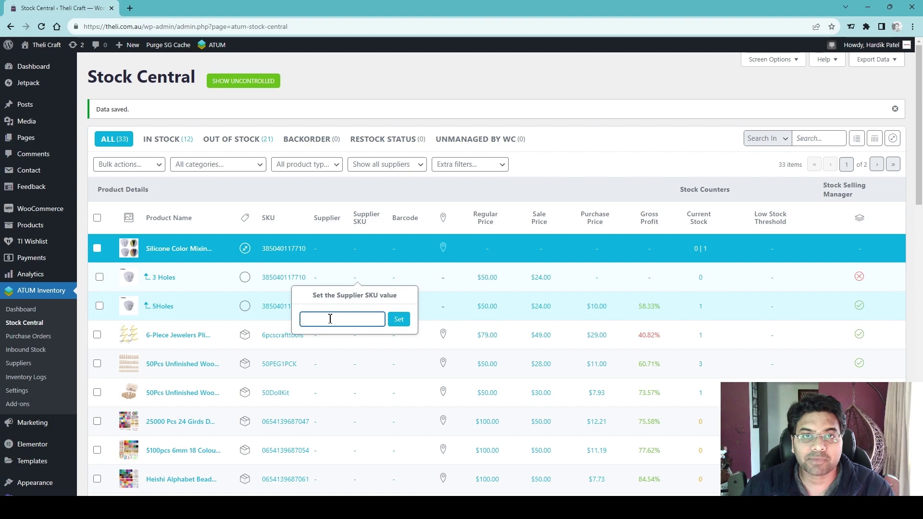
left_click(414, 278)
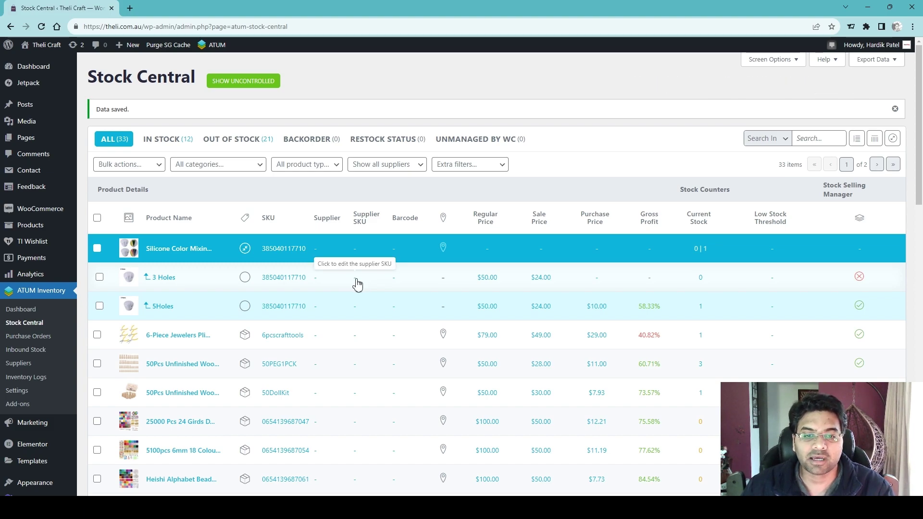
left_click(394, 282)
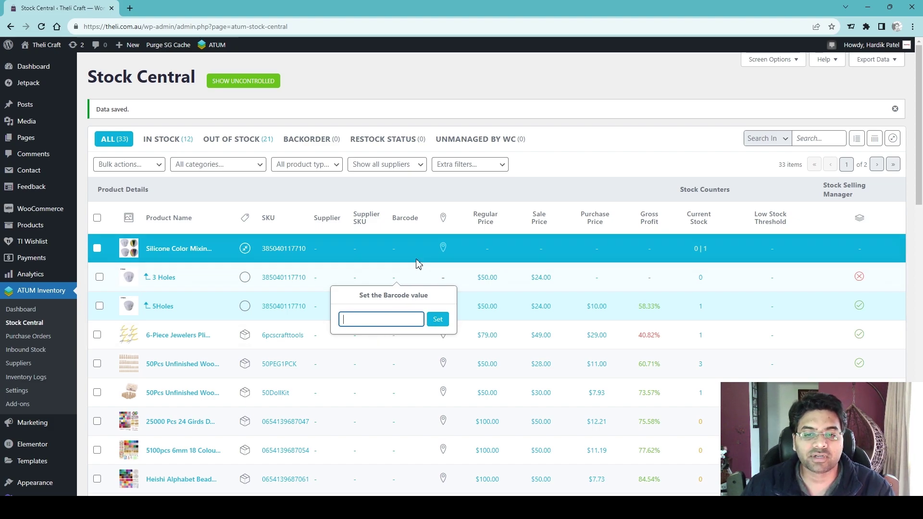
left_click(412, 277)
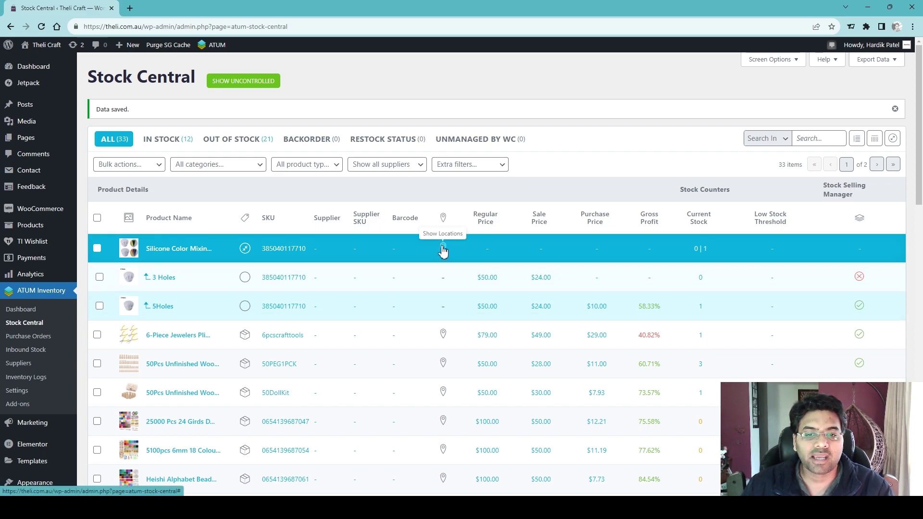
left_click(487, 278)
key("Escape")
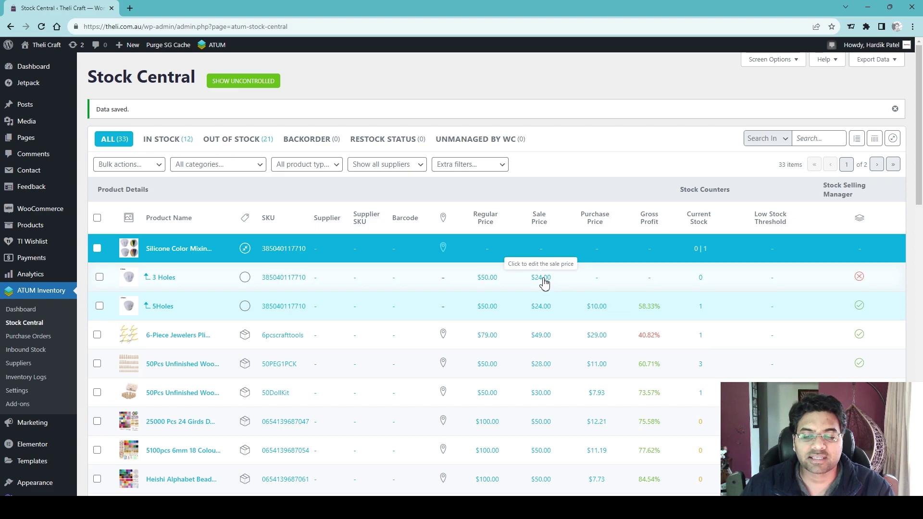
- Schedule the 3 Holes variation's sale price of 24 from 2023-08-18 to 2023-08-25
left_click(546, 282)
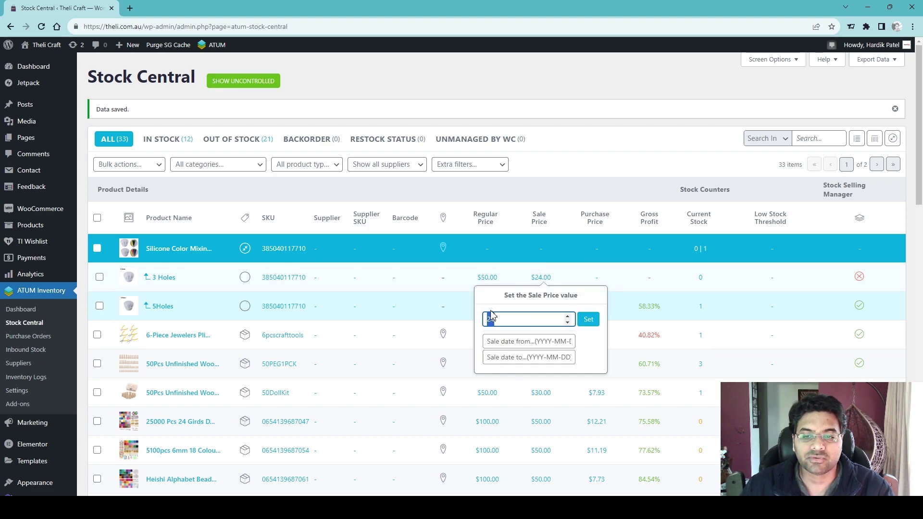
left_click(525, 343)
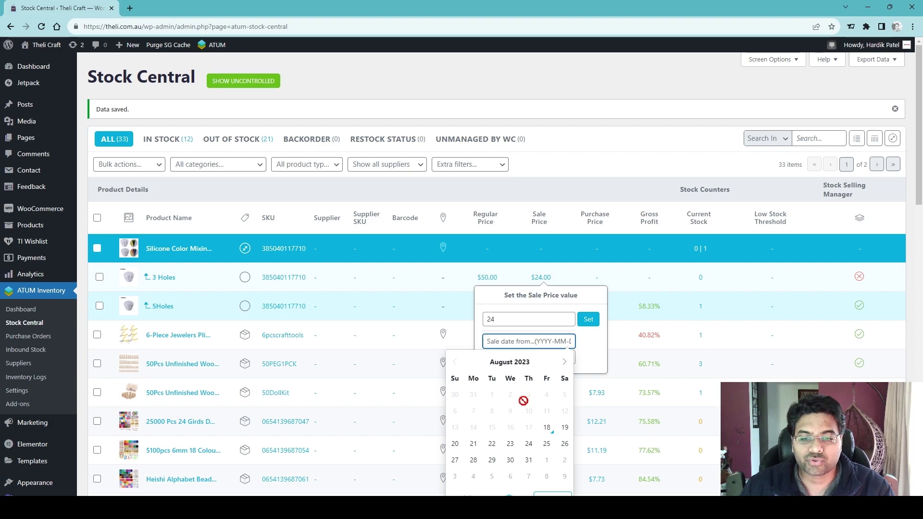
left_click(547, 427)
left_click(533, 357)
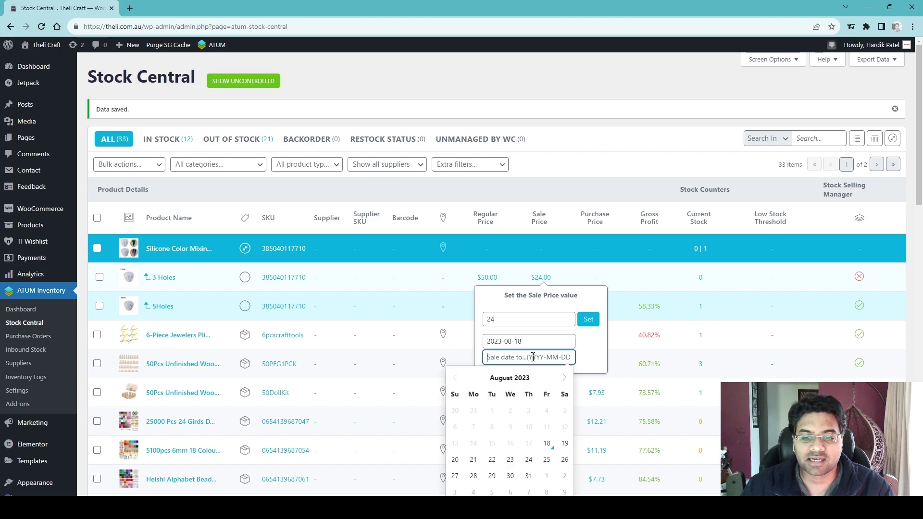
left_click(547, 459)
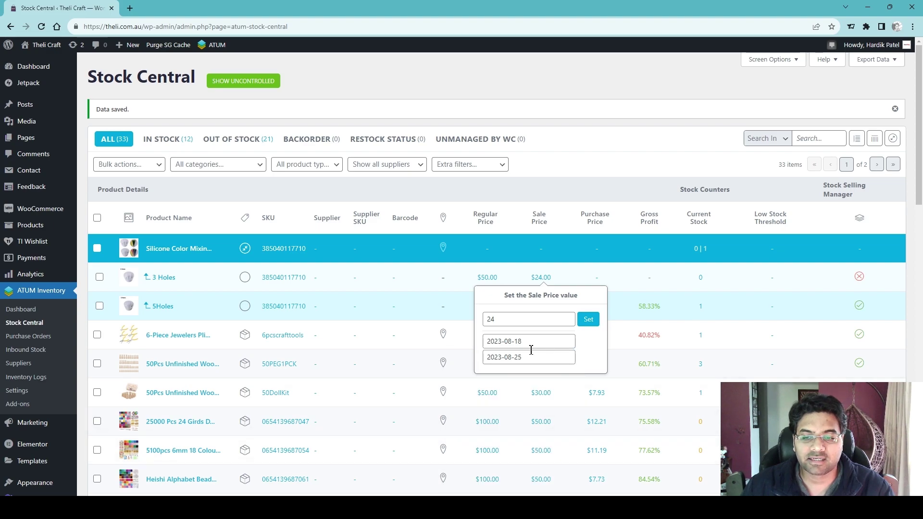
left_click(588, 319)
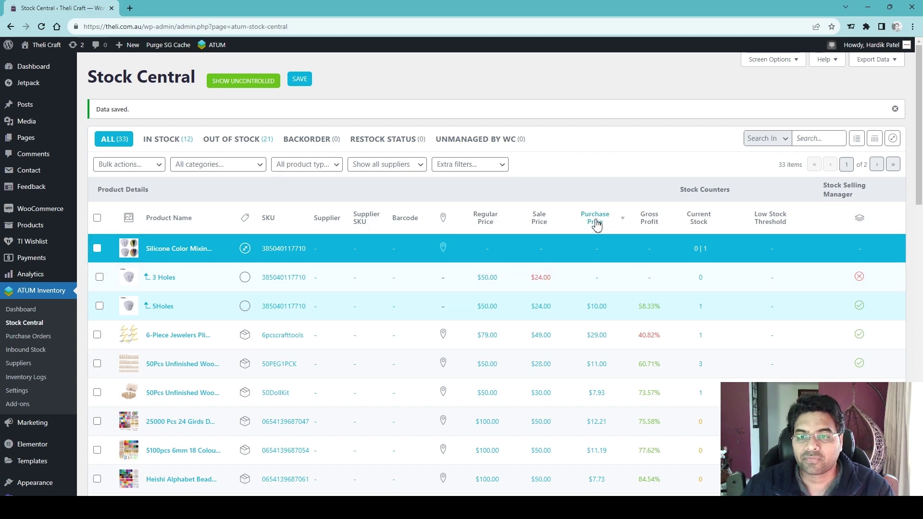
left_click(596, 279)
left_click_drag(576, 324, 539, 322)
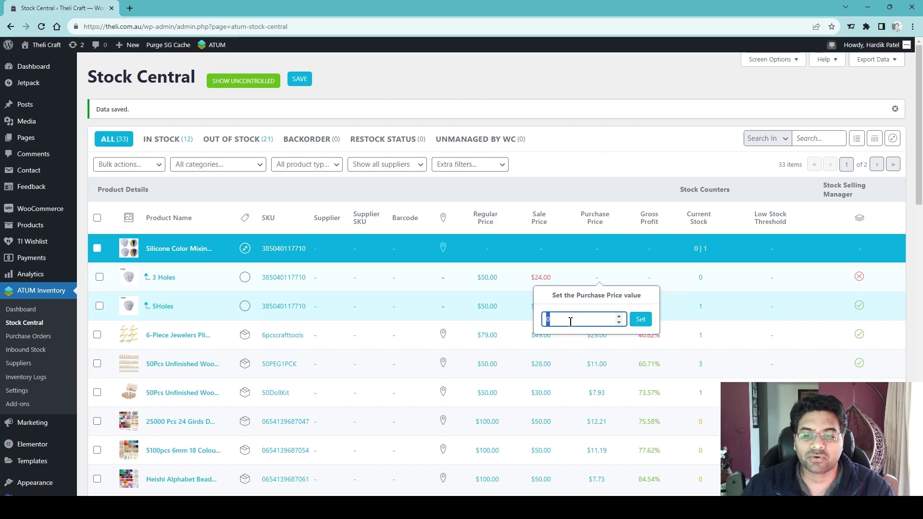
left_click(523, 323)
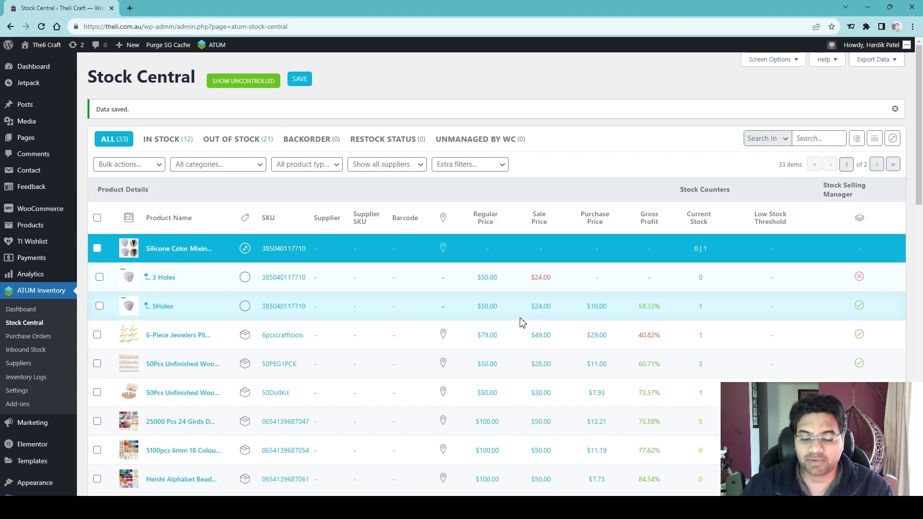
- Set the purchase price of the 3 Holes variation to 5 and save the product list changes
left_click(597, 279)
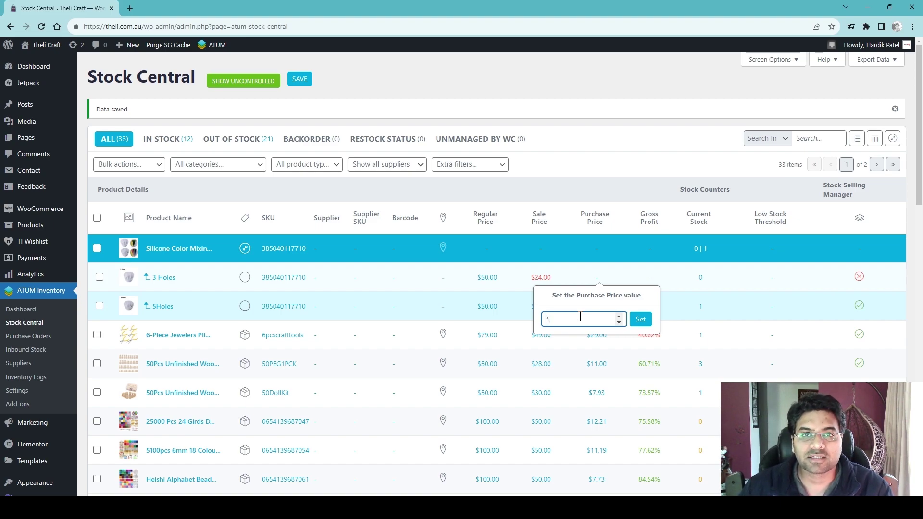
type("5")
key("Return")
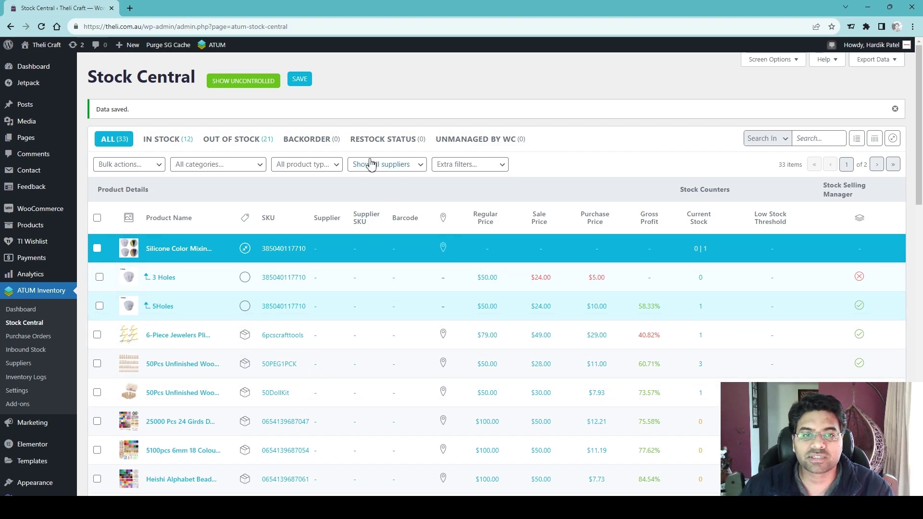
left_click(306, 83)
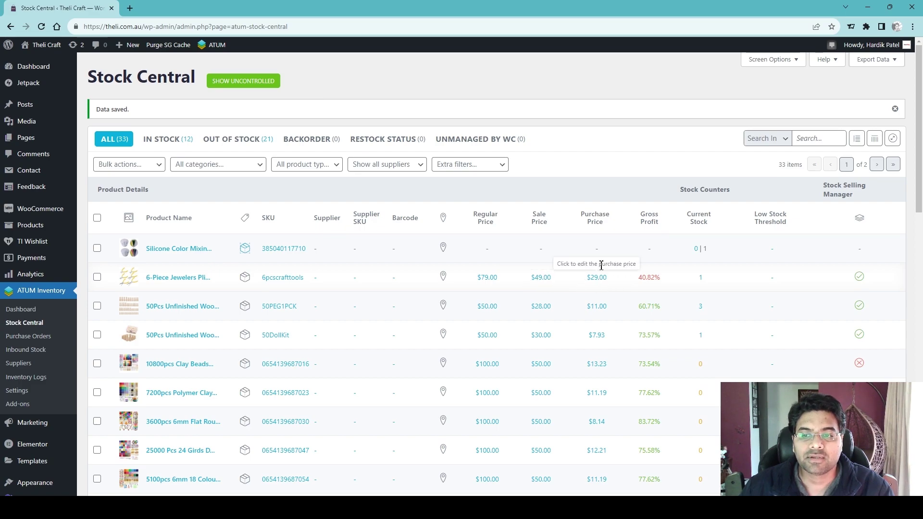
- Expand the variations of "Silicone Color Mixin..." and check the gross profit of the 3 Holes variation
left_click(245, 248)
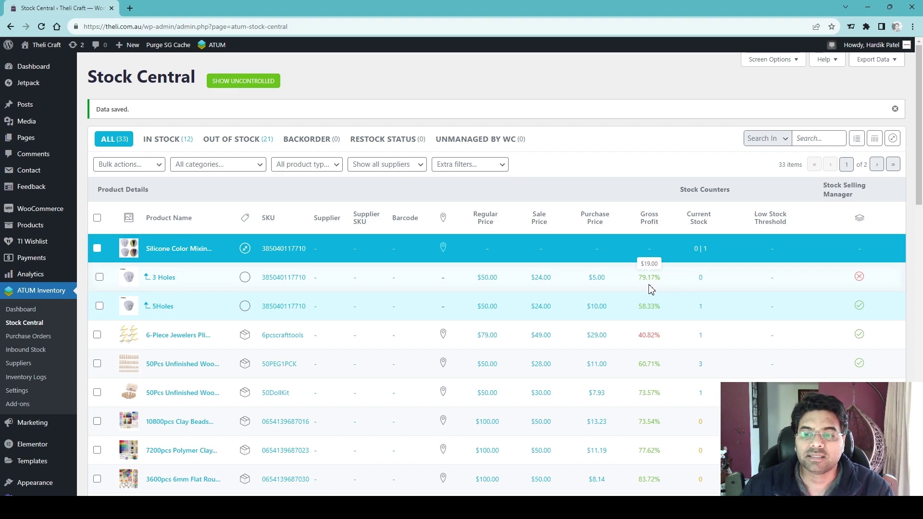
mouse_move(652, 281)
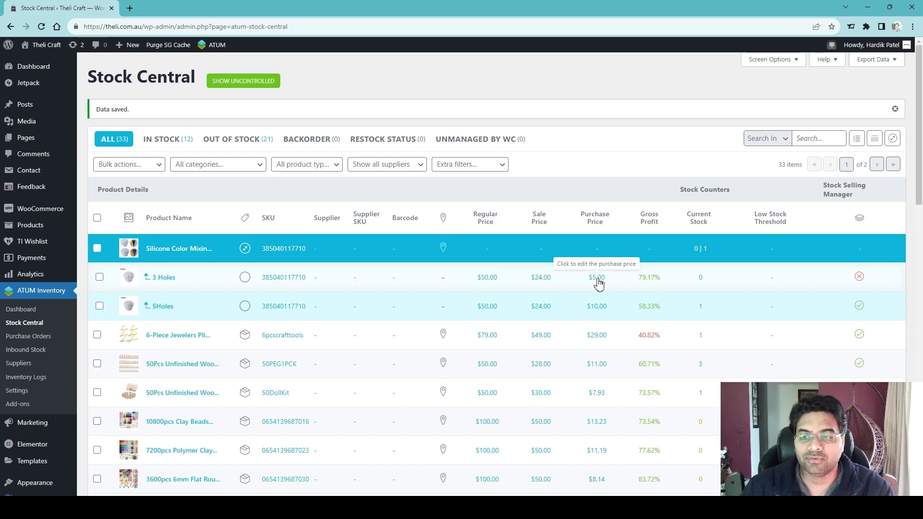
- Try a stock quantity of 5 for the 3 Holes variation, and set it back to 0
left_click(702, 280)
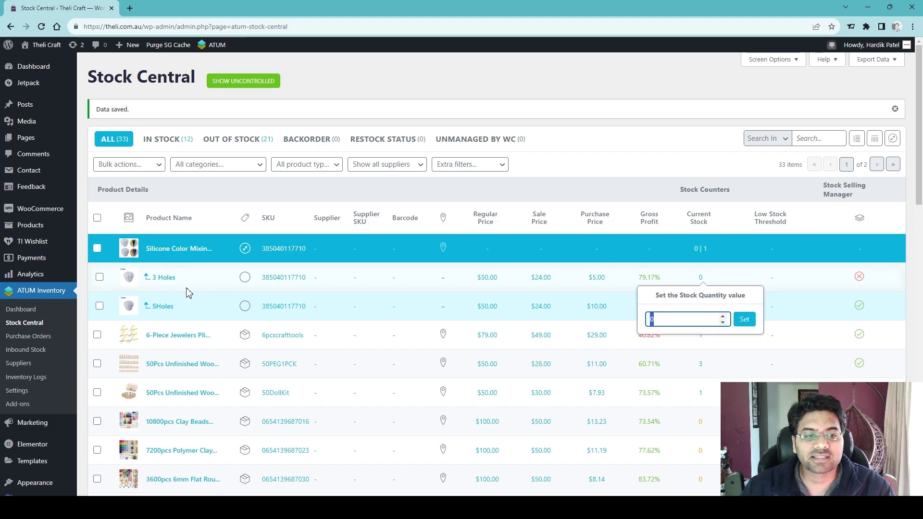
left_click(633, 326)
left_click(701, 282)
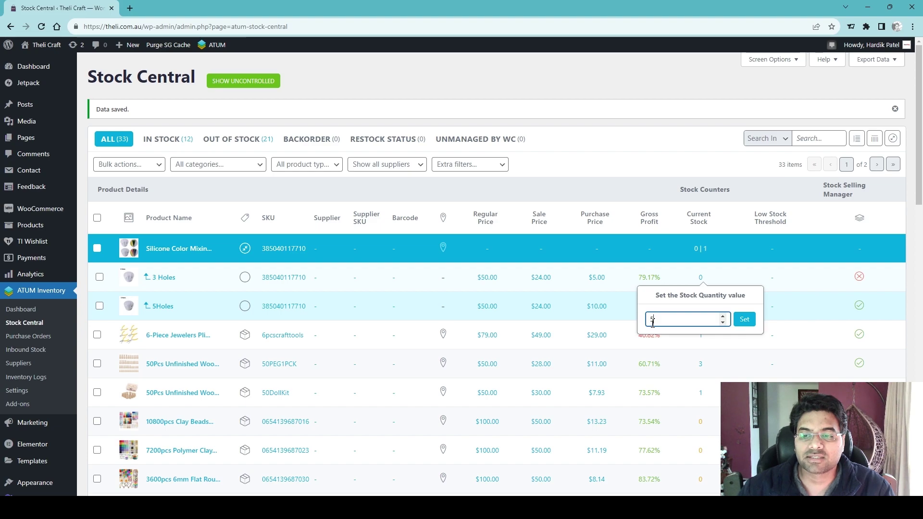
left_click(743, 319)
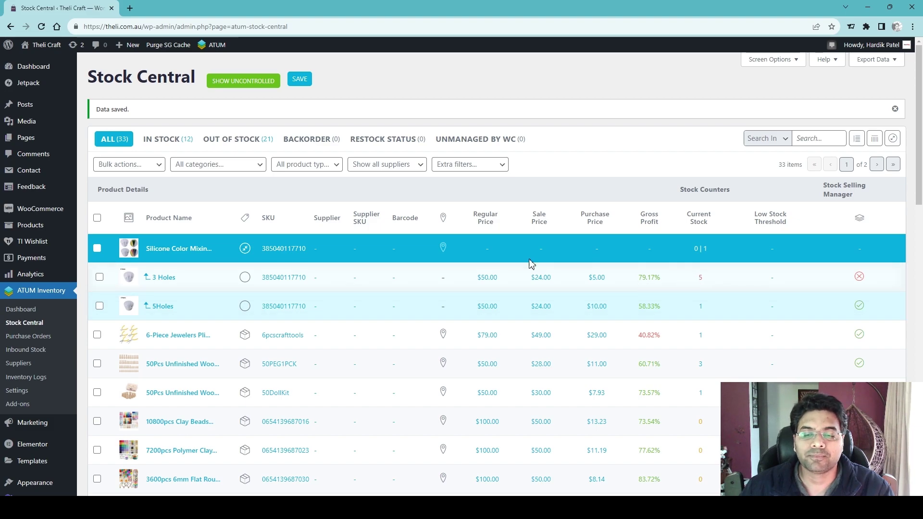
left_click(699, 279)
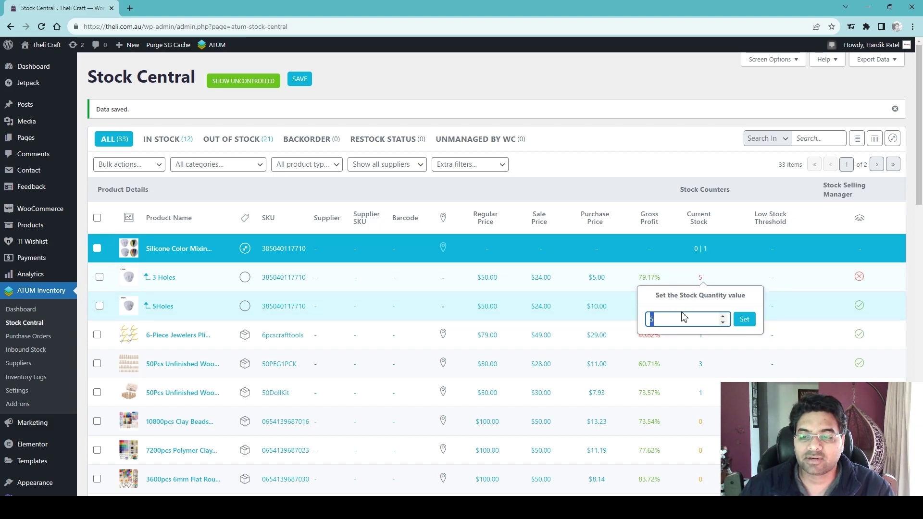
type("0")
left_click(744, 319)
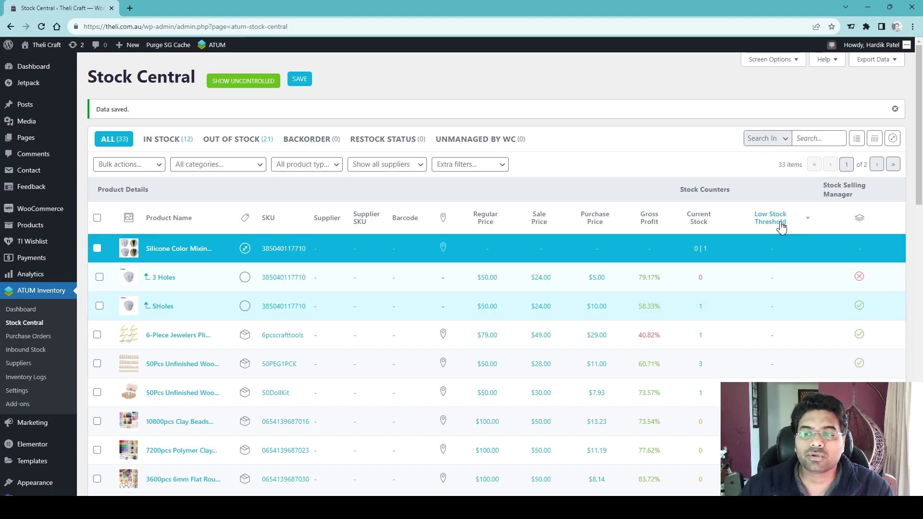
- Set the low stock threshold of the 3 Holes variation to 3 and save the product list changes
left_click(772, 283)
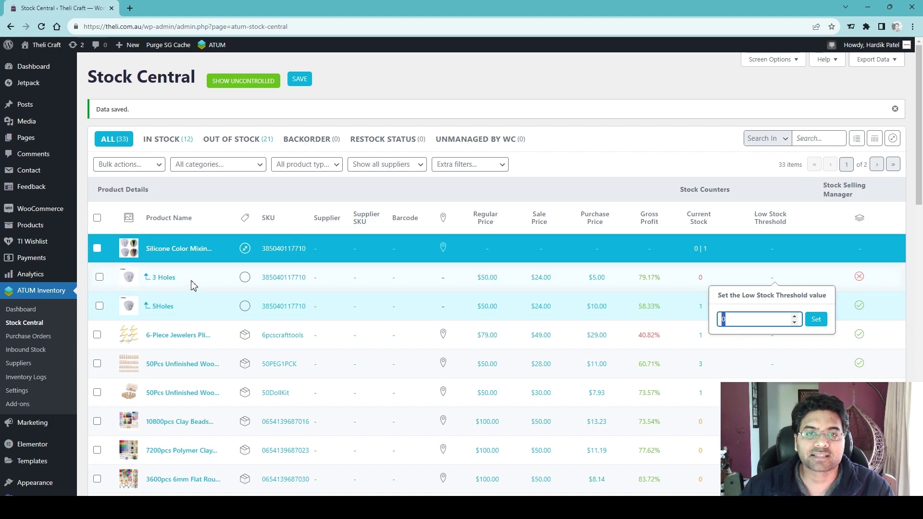
left_click(698, 322)
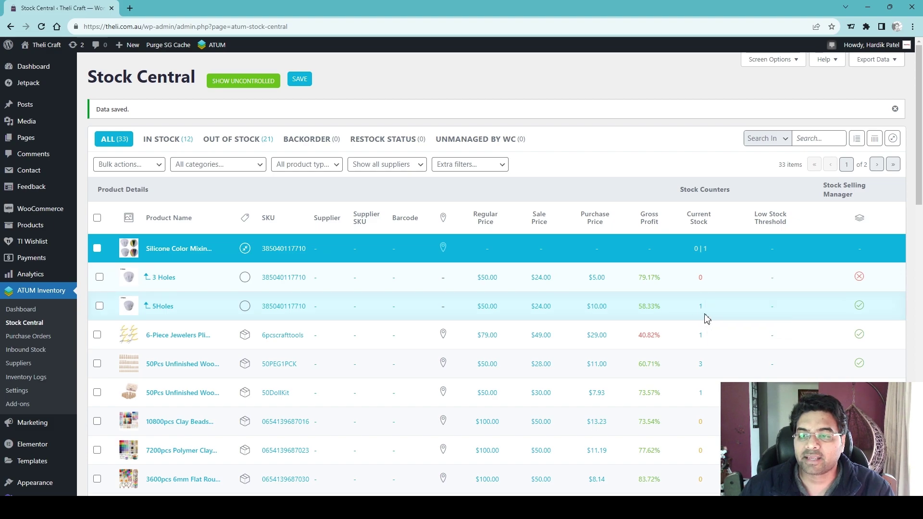
left_click(773, 281)
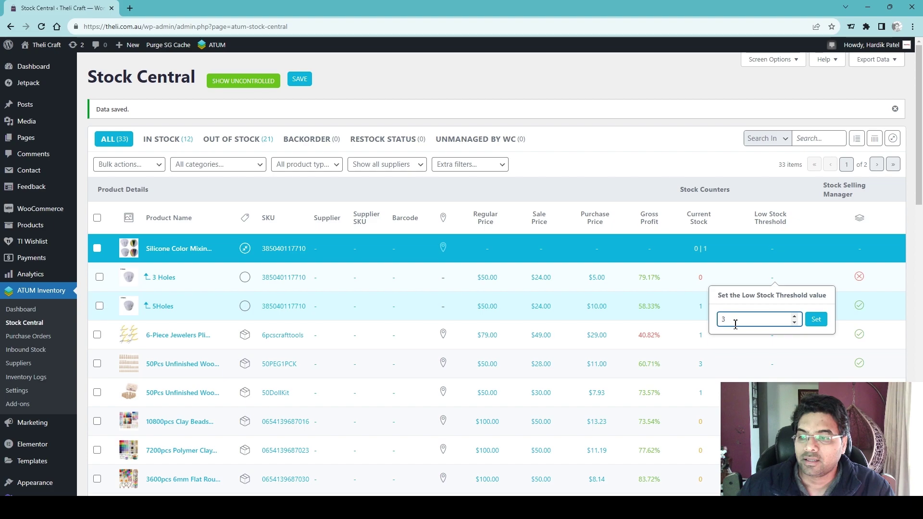
left_click(815, 319)
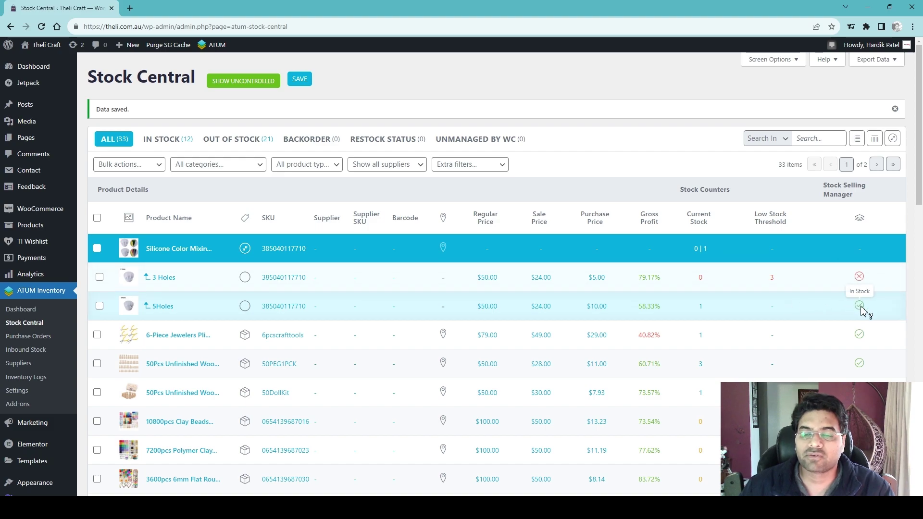
left_click(299, 78)
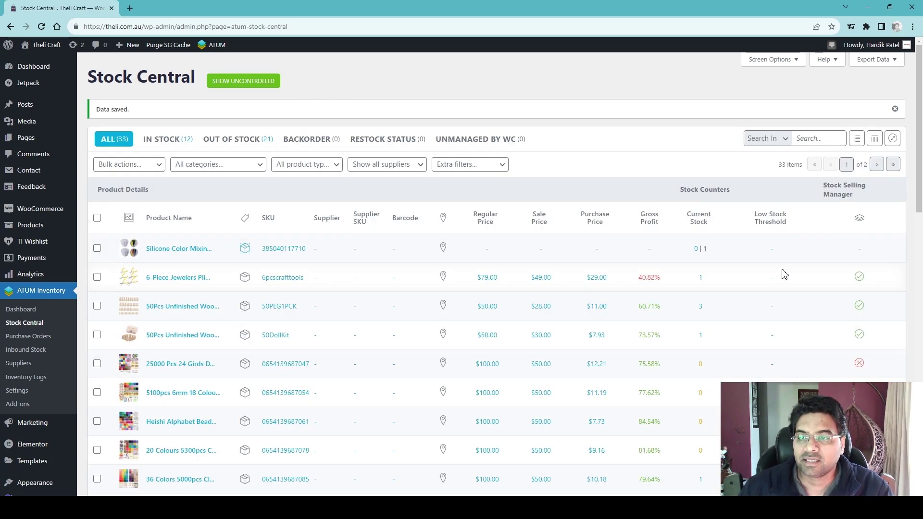
- Expand the variations of "Silicone Color Mixin..." again and look over the stock details in the product list
left_click(245, 248)
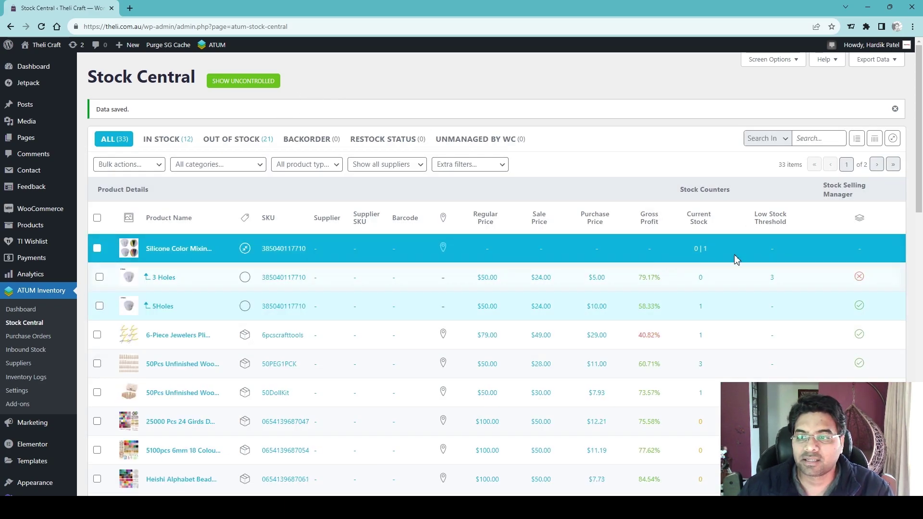
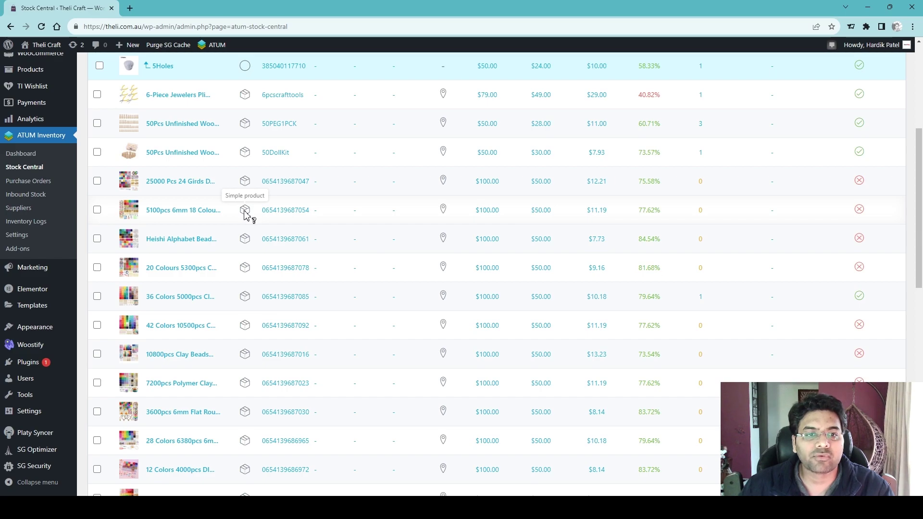
scroll(655, 268, "up", 5)
scroll(786, 290, "down", 3)
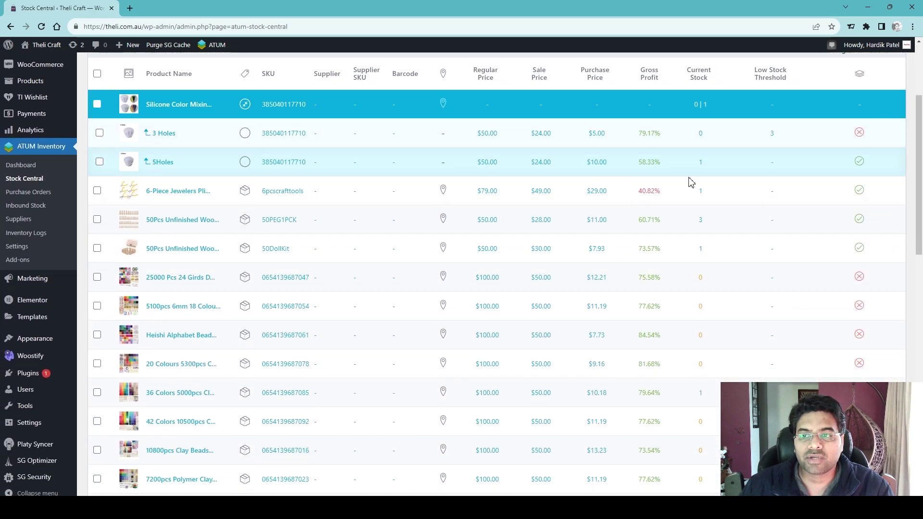
- Look through the whole Stock Central product list, examining prices, gross profit and current stock down to the totals row
scroll(715, 344, "down", 1)
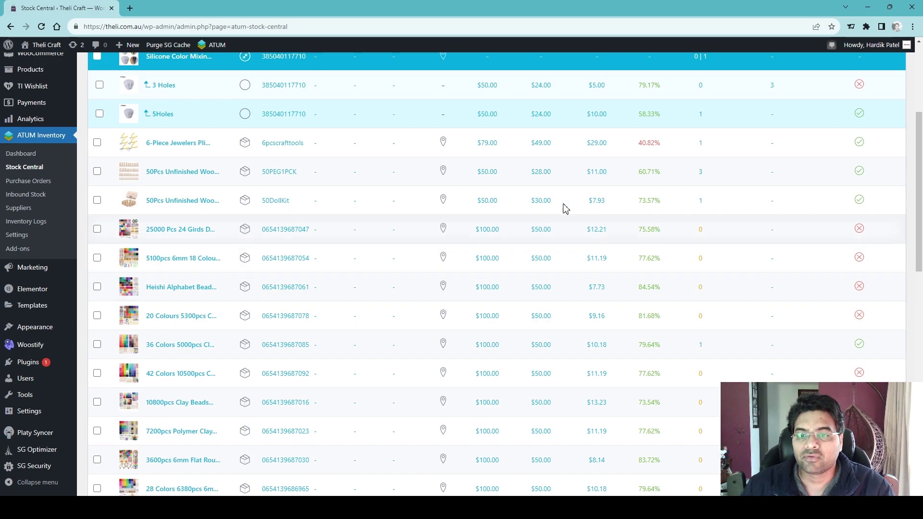
scroll(641, 220, "up", 2)
scroll(614, 289, "down", 4)
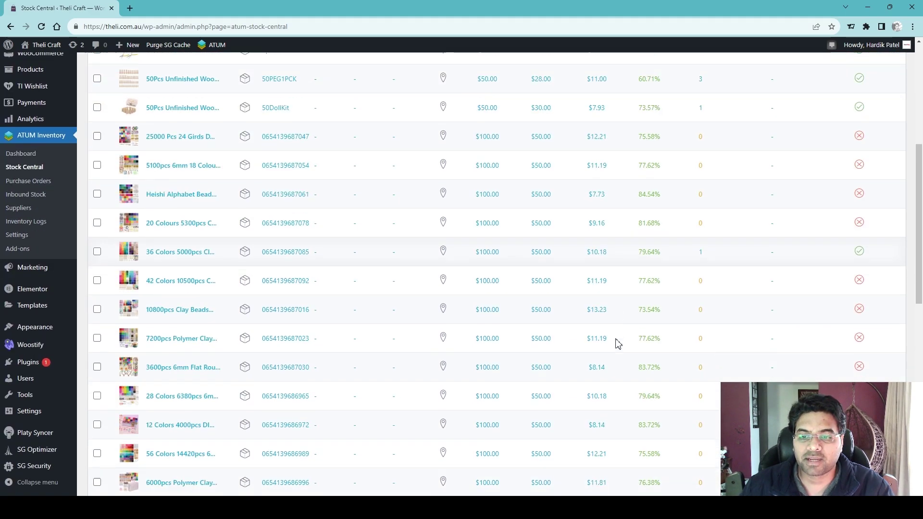
scroll(617, 365, "down", 4)
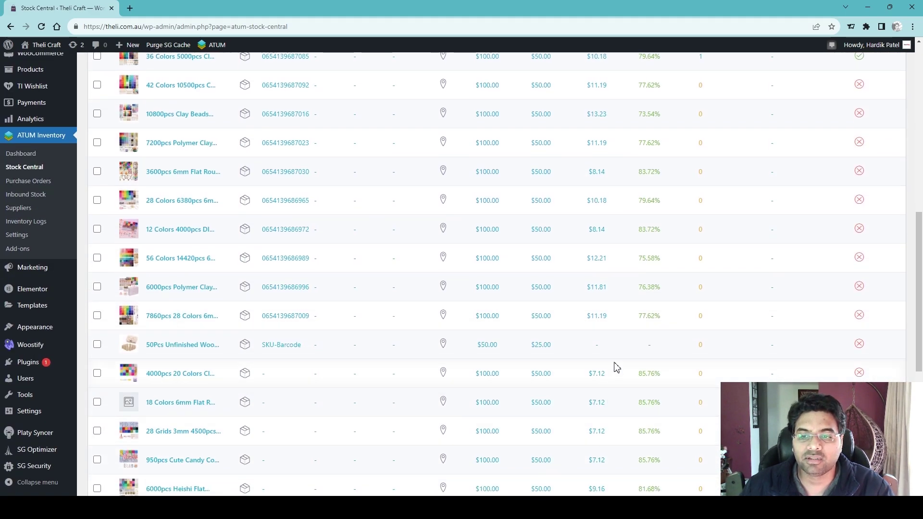
scroll(625, 288, "up", 6)
scroll(605, 307, "down", 3)
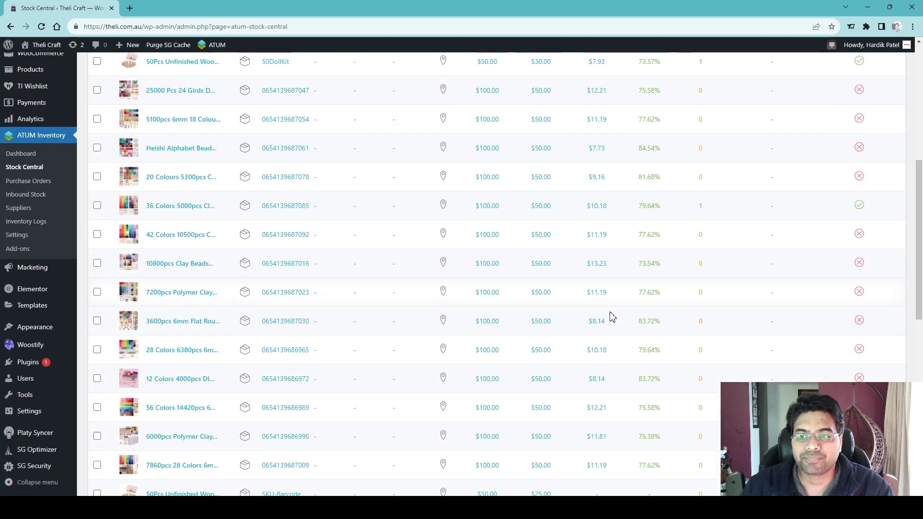
scroll(612, 316, "up", 5)
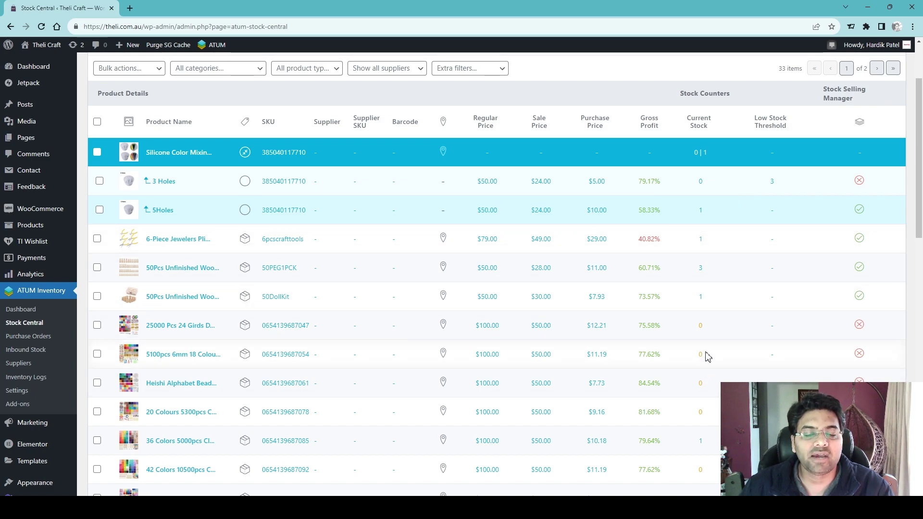
scroll(503, 277, "down", 15)
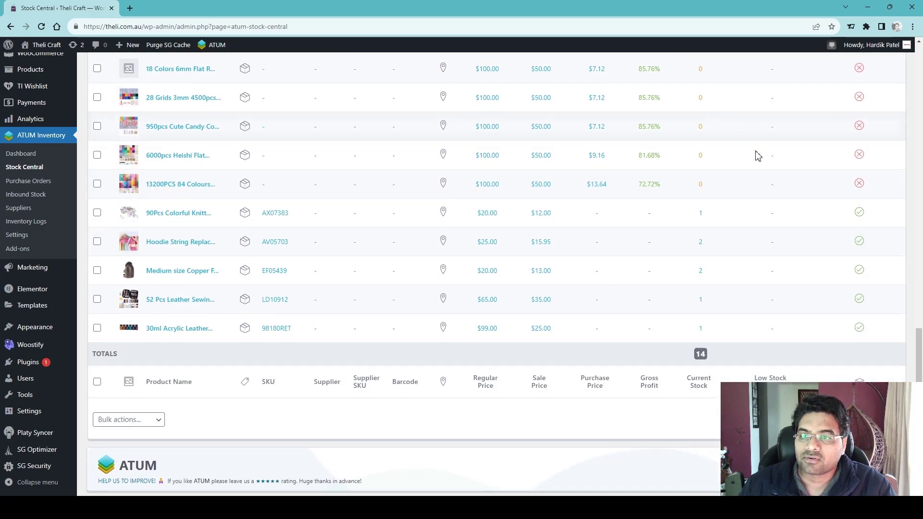
scroll(725, 188, "up", 4)
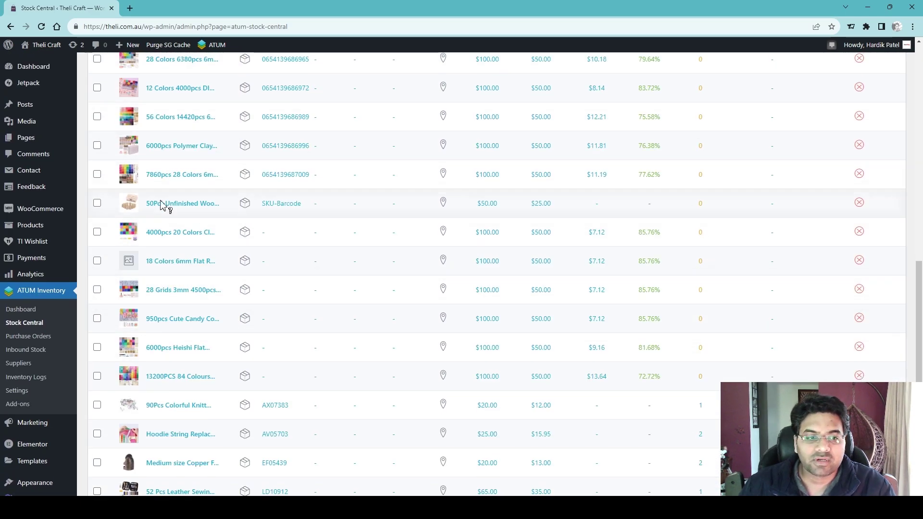
scroll(729, 370, "down", 4)
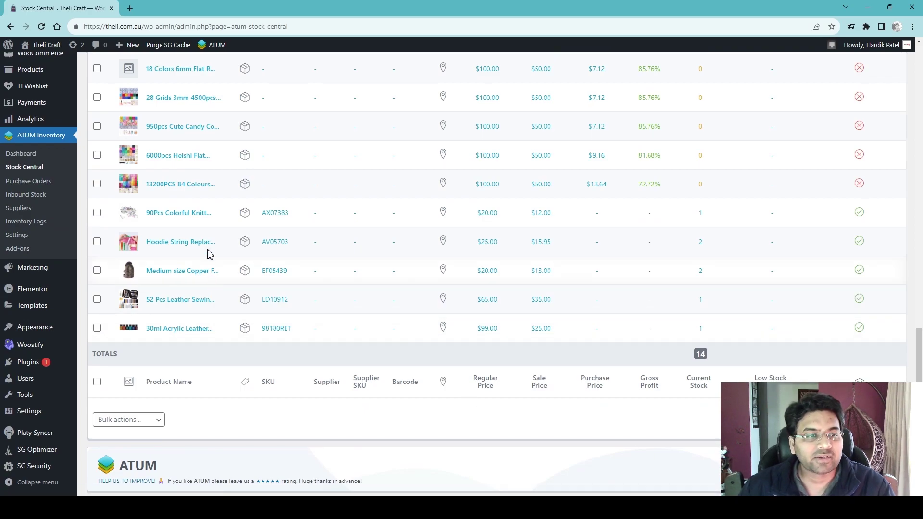
scroll(276, 219, "up", 15)
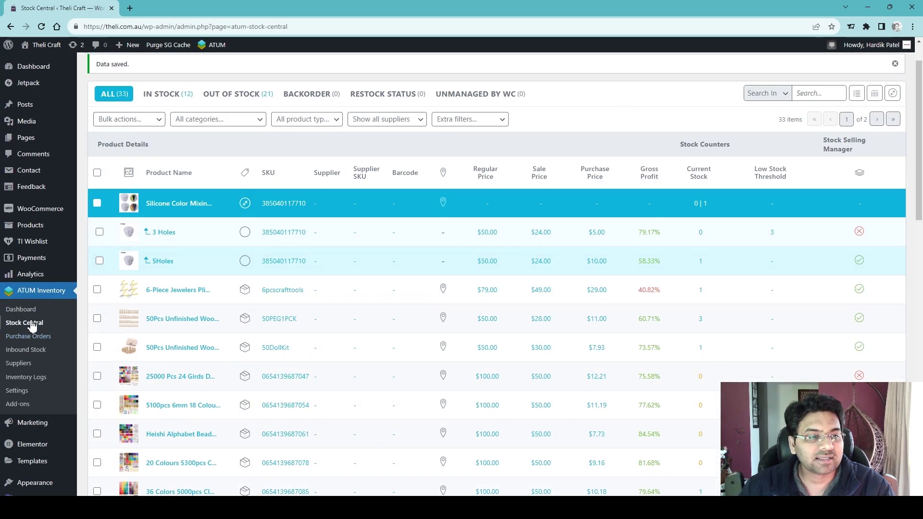
- Open the ATUM dashboard and check the stock value and items in stock in the Current Stock Value widget
left_click(29, 314)
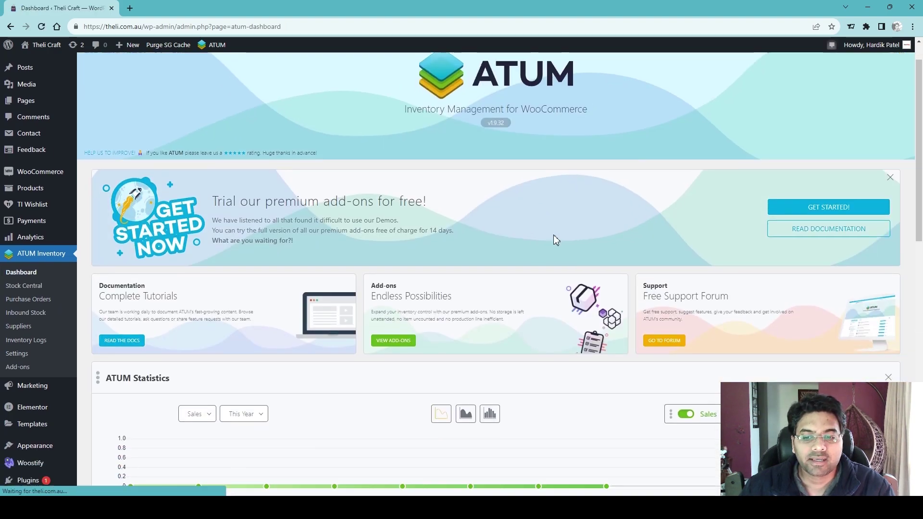
scroll(553, 235, "down", 10)
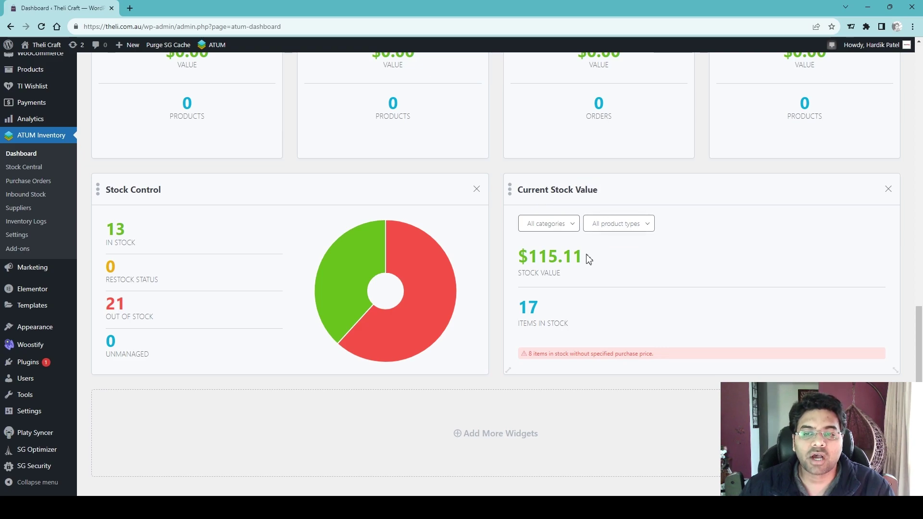
left_click_drag(580, 256, 518, 257)
left_click(542, 258)
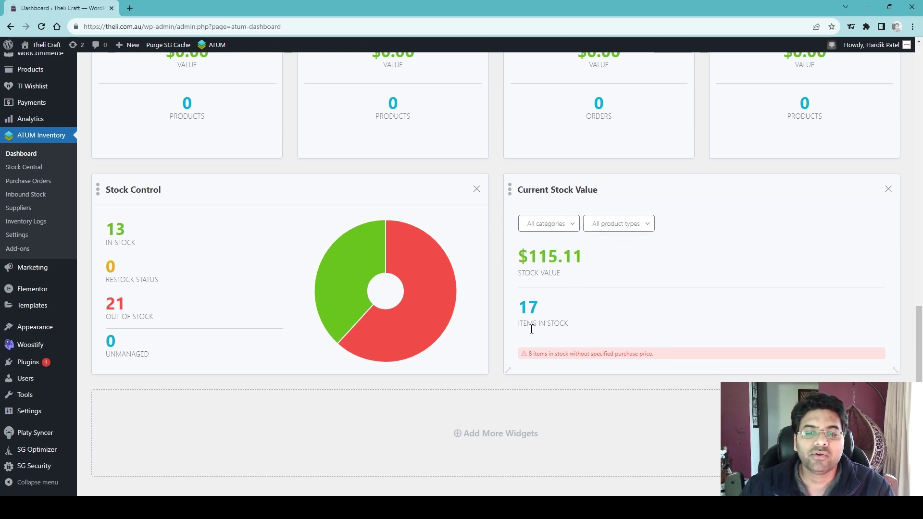
left_click_drag(547, 307, 519, 307)
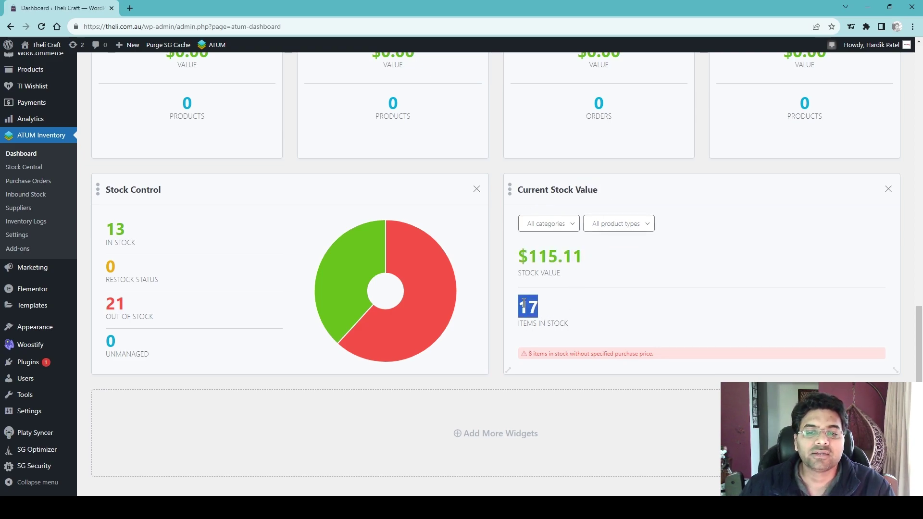
left_click(551, 310)
double_click(524, 308)
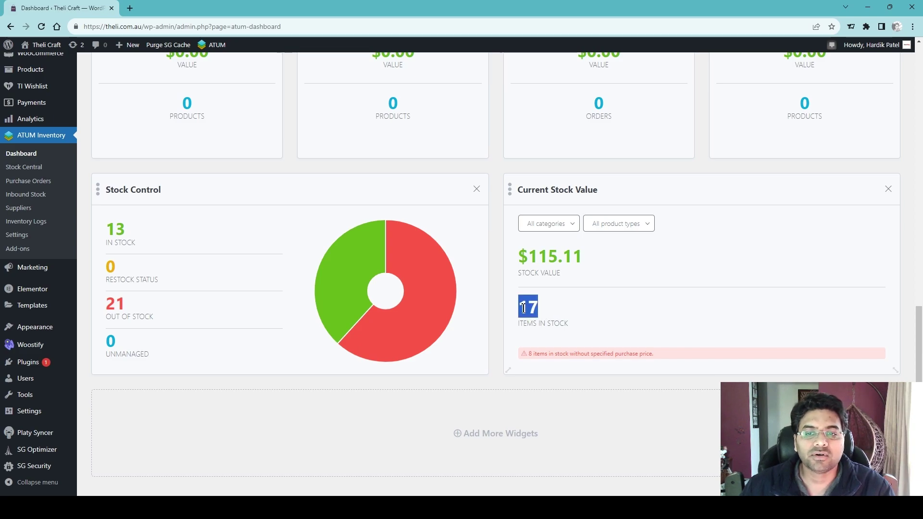
left_click(533, 309)
double_click(522, 309)
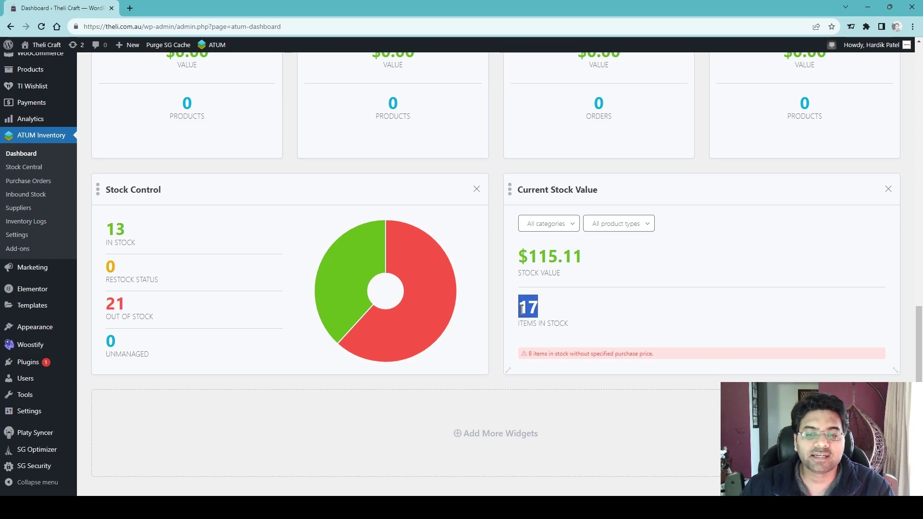
- Examine the stock value amount in the Current Stock Value widget
left_click_drag(585, 260, 533, 255)
left_click(572, 262)
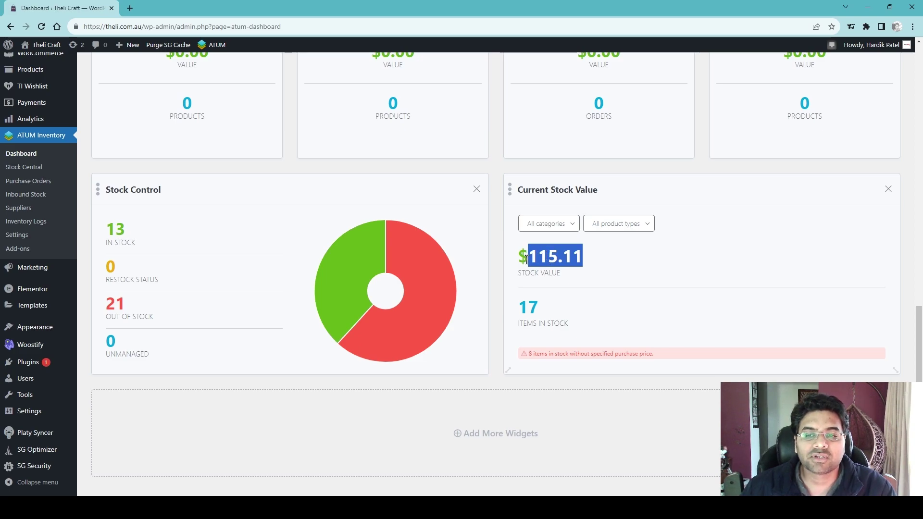
left_click(527, 256)
mouse_move(528, 255)
left_mouse_down()
mouse_move(615, 253)
mouse_move(523, 259)
mouse_move(533, 258)
left_mouse_up()
left_click(571, 272)
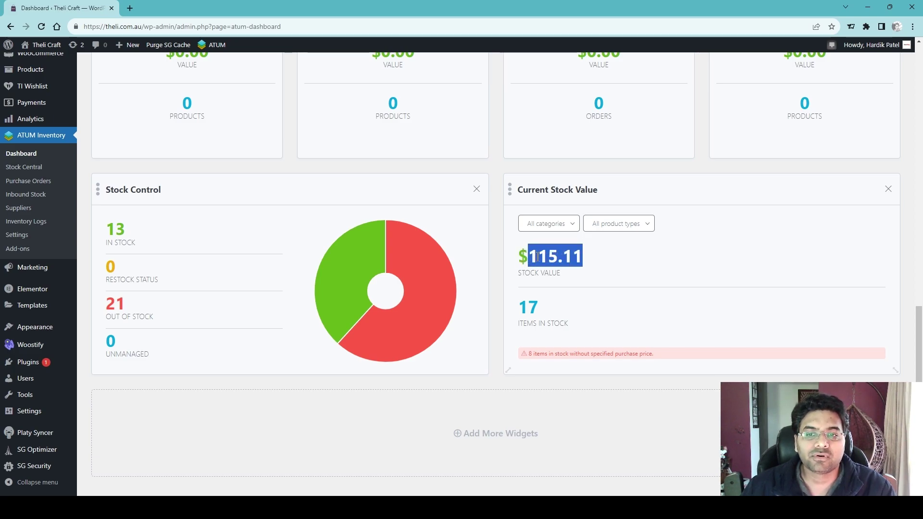
left_click(573, 254)
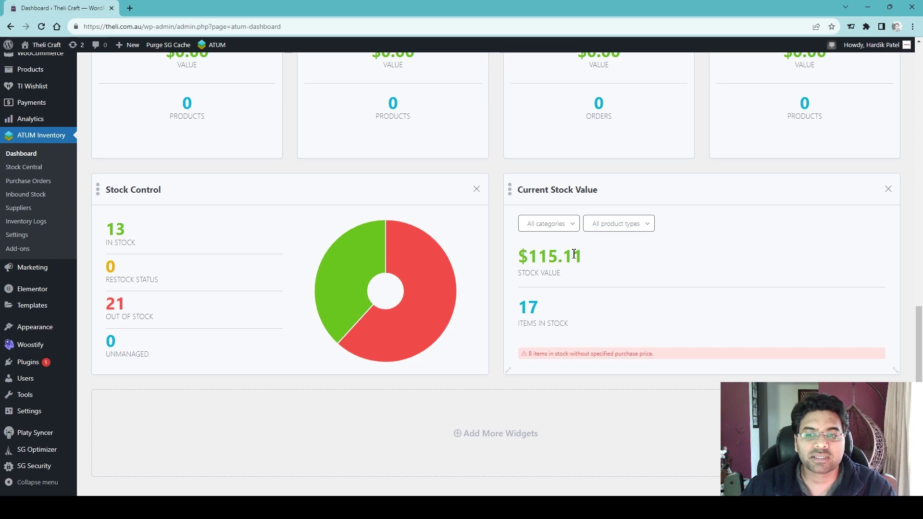
left_click_drag(584, 256, 528, 257)
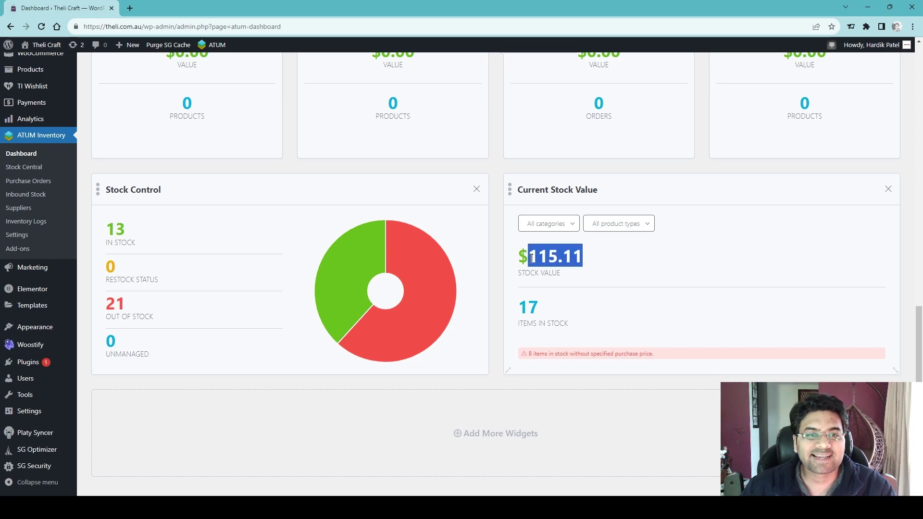
left_click(575, 258)
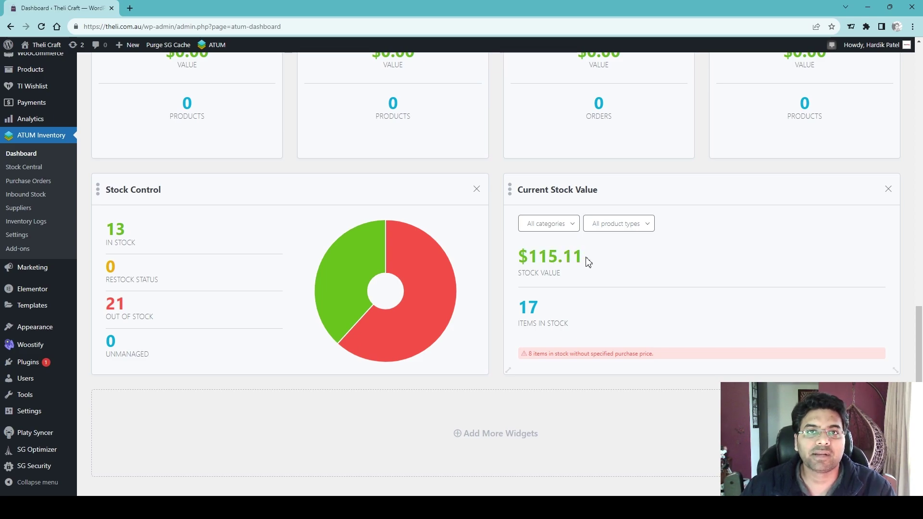
- Open the Purchase Orders list, start a new purchase order and look over the fields of its form
left_click(33, 185)
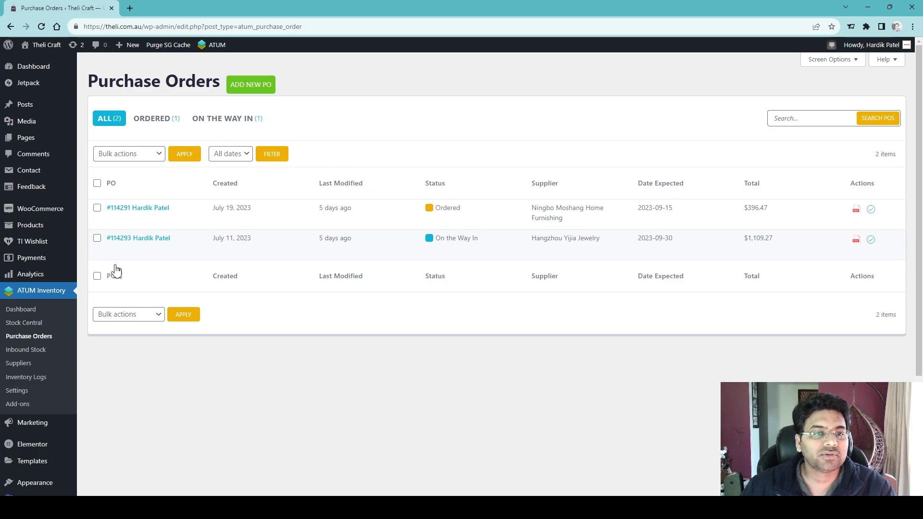
left_click(254, 92)
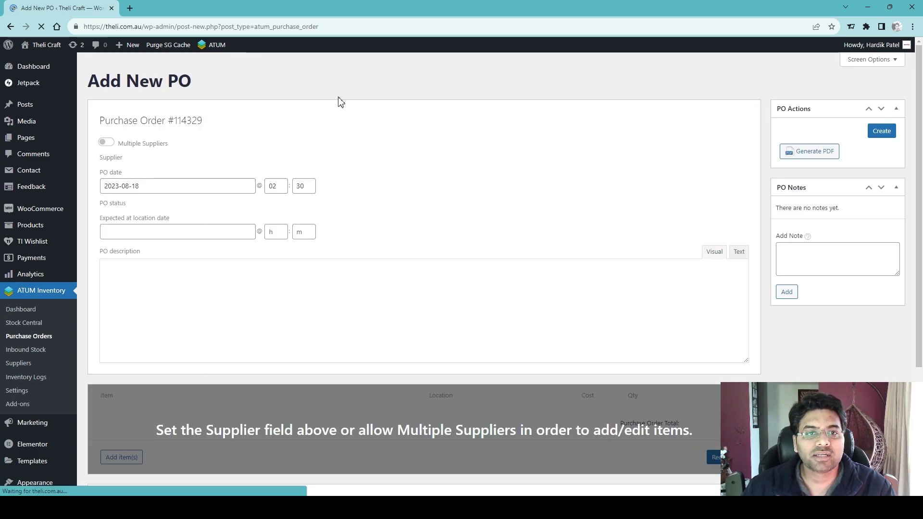
scroll(206, 163, "down", 1)
scroll(200, 155, "up", 1)
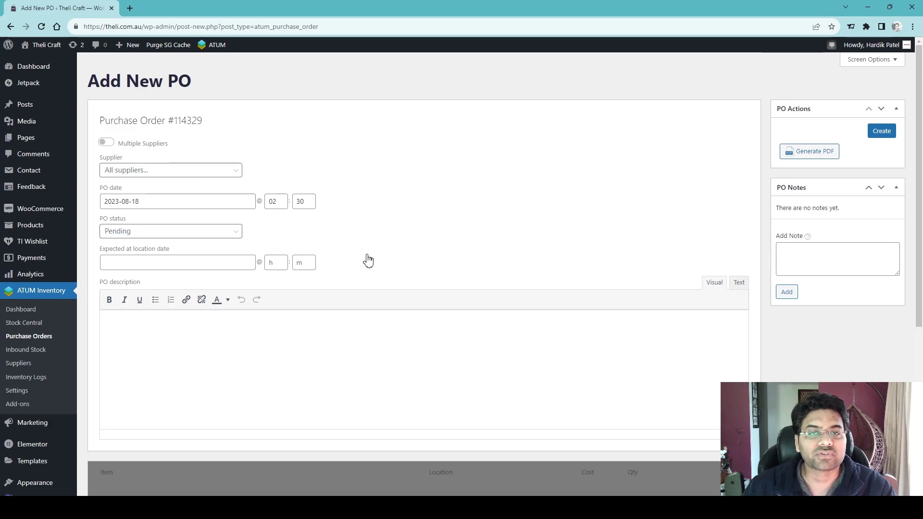
scroll(259, 206, "down", 3)
scroll(261, 247, "up", 3)
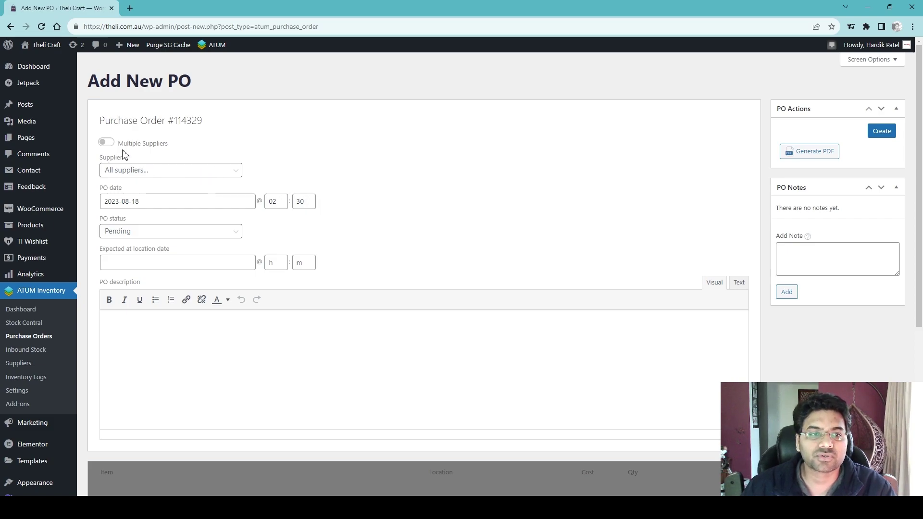
left_click_drag(204, 123, 167, 122)
left_click(159, 137)
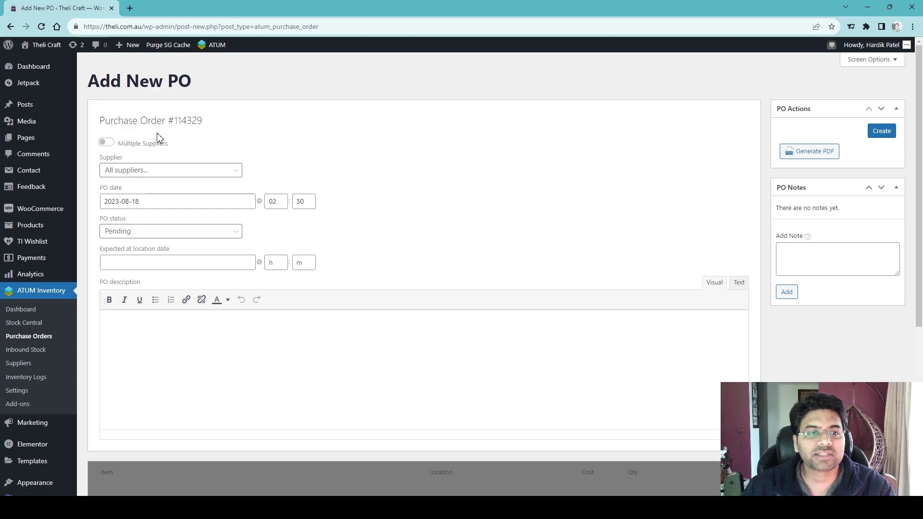
- Try the Multiple Suppliers option on the new purchase order, turn it off again, and search the Supplier field for "a"
left_click(125, 144)
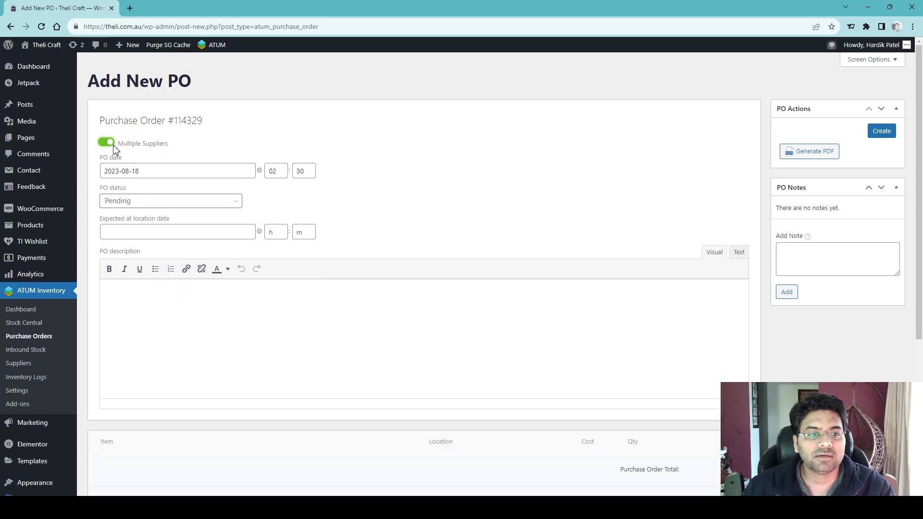
scroll(214, 235, "down", 4)
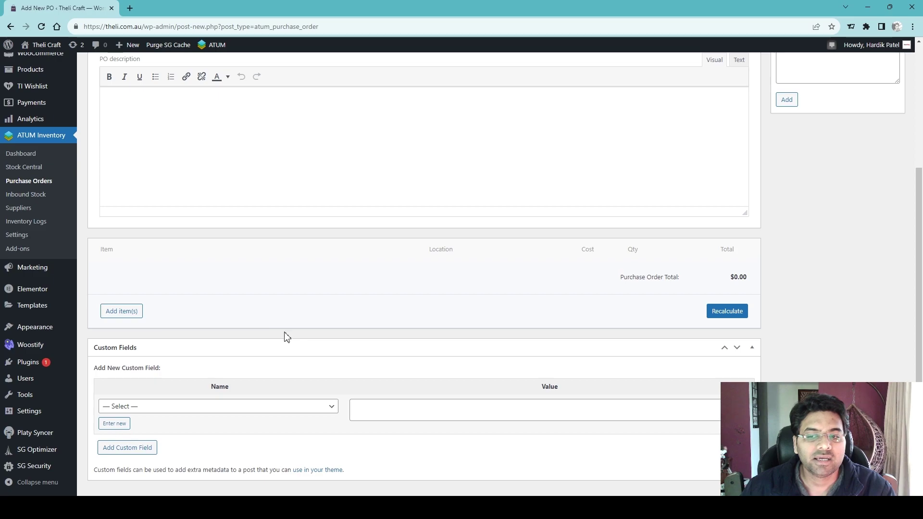
scroll(286, 336, "up", 4)
left_click(110, 144)
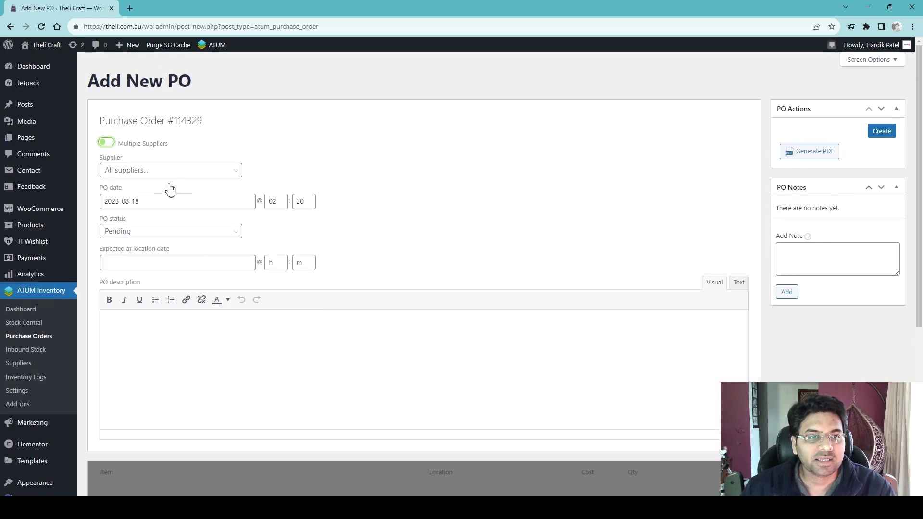
left_click(191, 176)
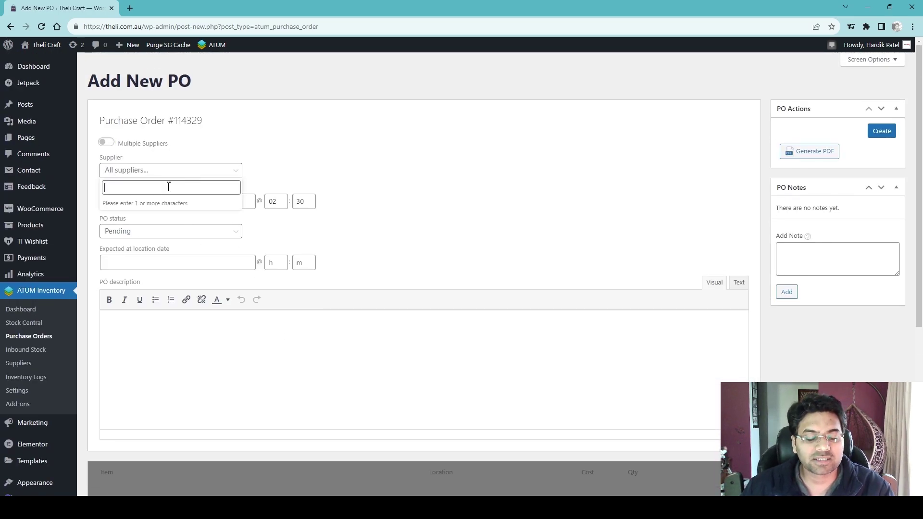
type("a")
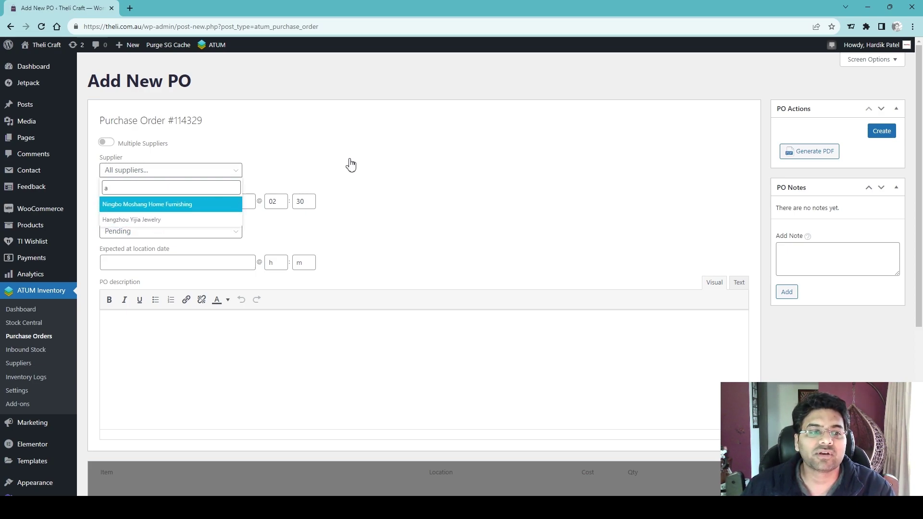
- From the suppliers list, open the new supplier form, examine its details, billing and default settings, and return to the list
left_click(20, 366)
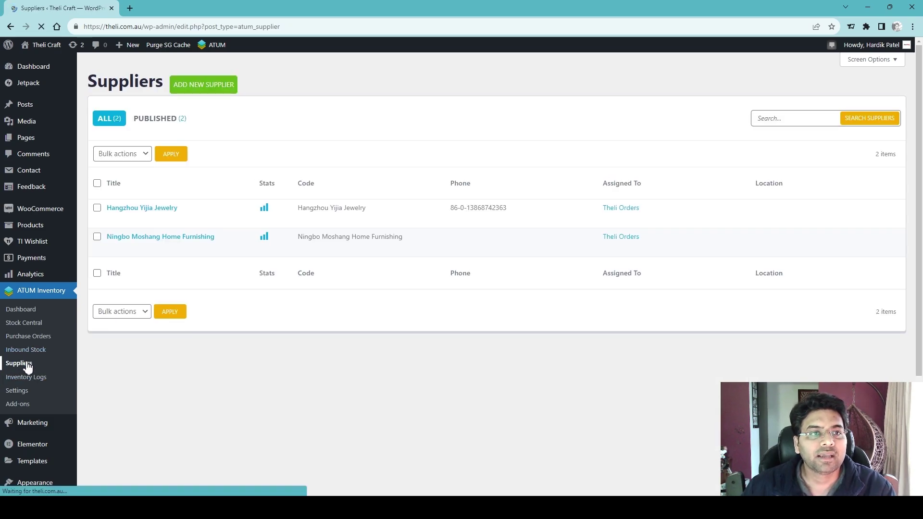
left_click(201, 90)
scroll(233, 222, "down", 10)
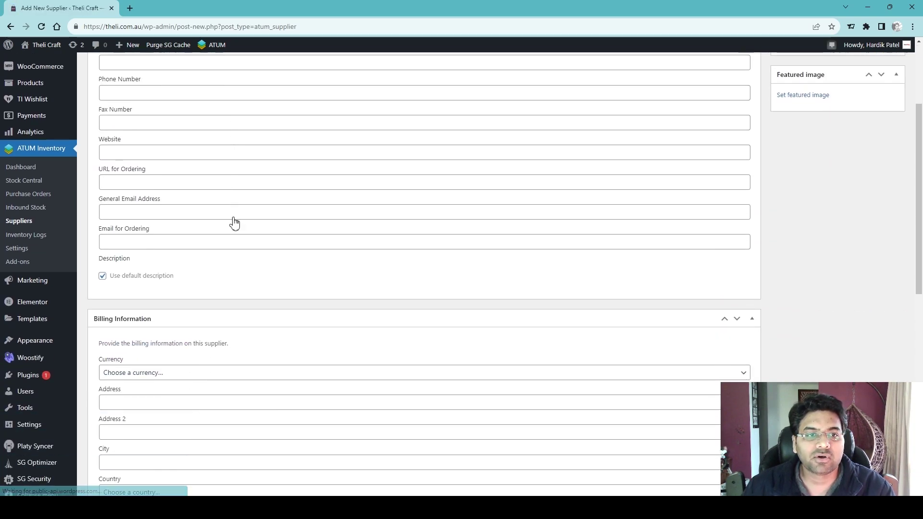
scroll(242, 246, "down", 3)
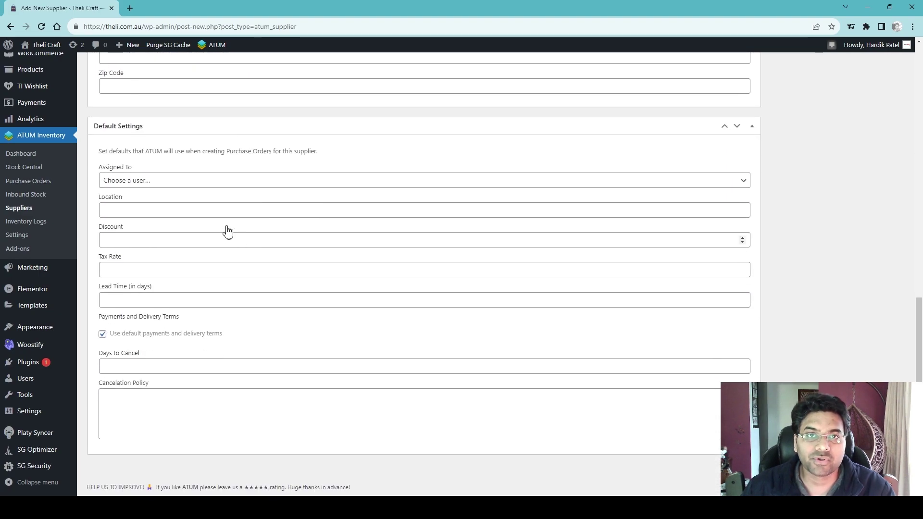
scroll(228, 236, "up", 13)
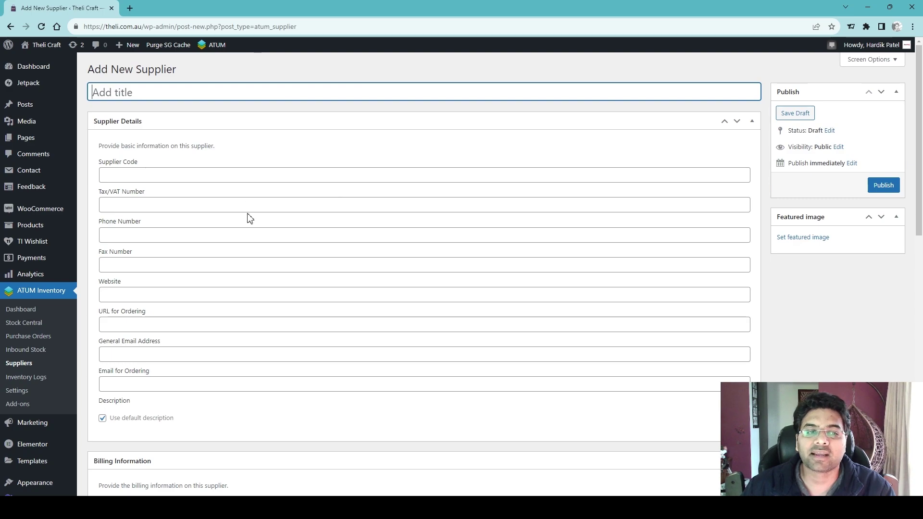
scroll(249, 219, "down", 2)
left_click(28, 270)
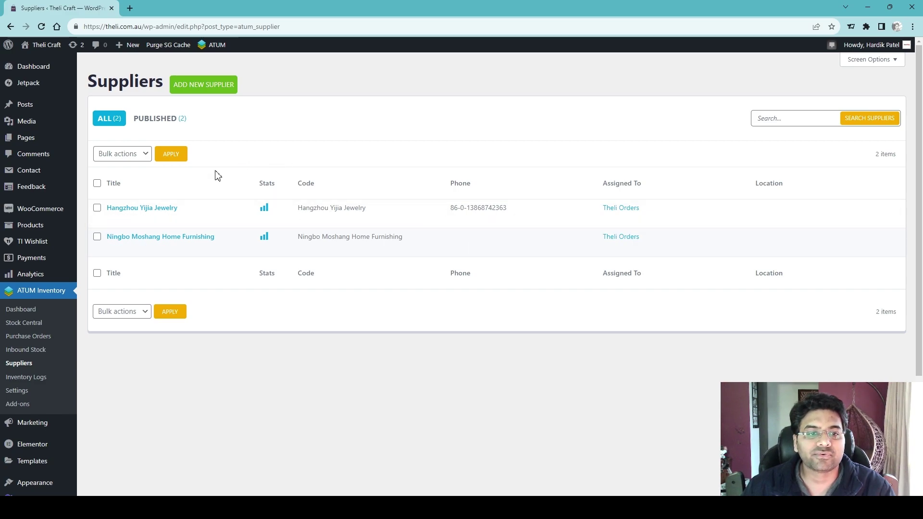
- Open the Hangzhou Yijia Jewelry supplier and examine its details and billing information, including the available currency options
left_click(171, 238)
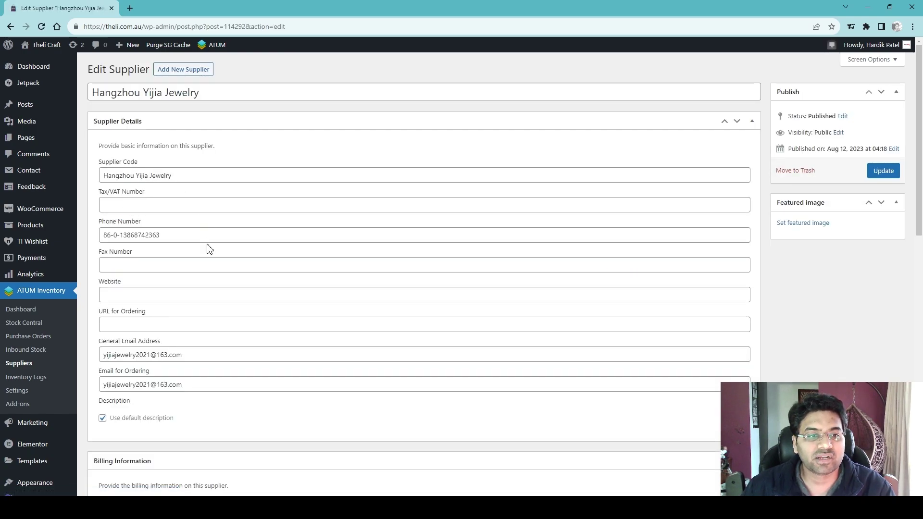
triple_click(171, 237)
scroll(157, 281, "down", 1)
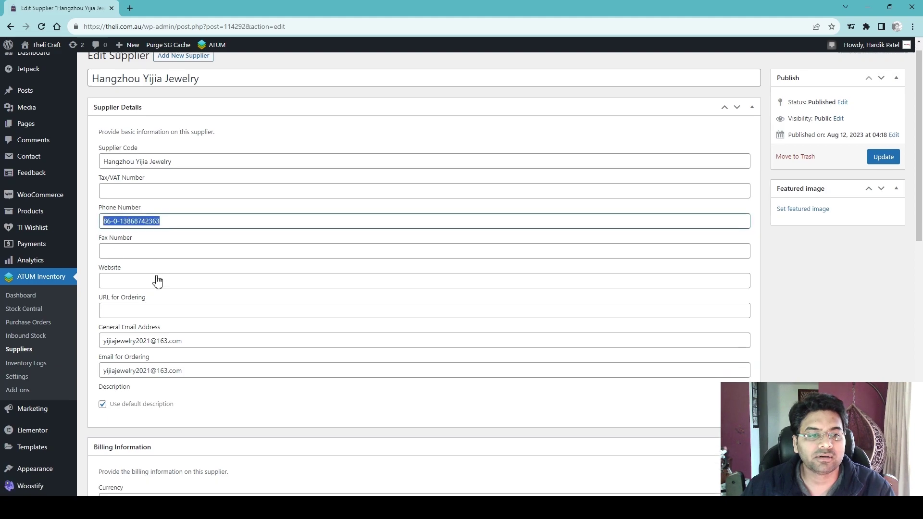
scroll(157, 281, "down", 5)
scroll(218, 282, "down", 4)
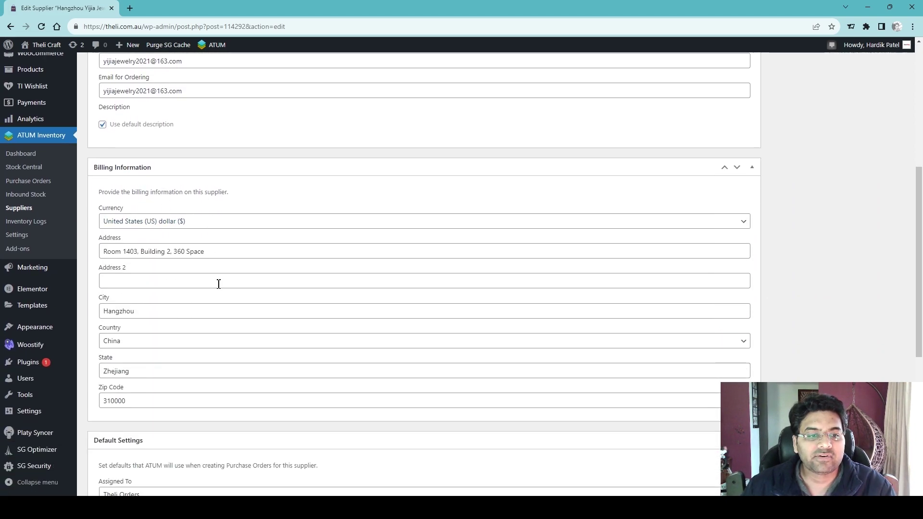
left_click(171, 83)
scroll(167, 173, "up", 20)
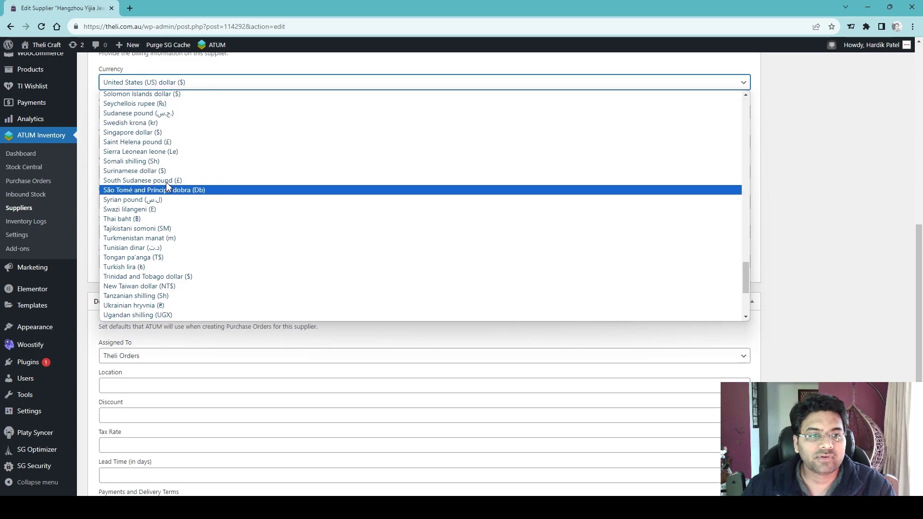
left_click(192, 71)
scroll(177, 103, "up", 2)
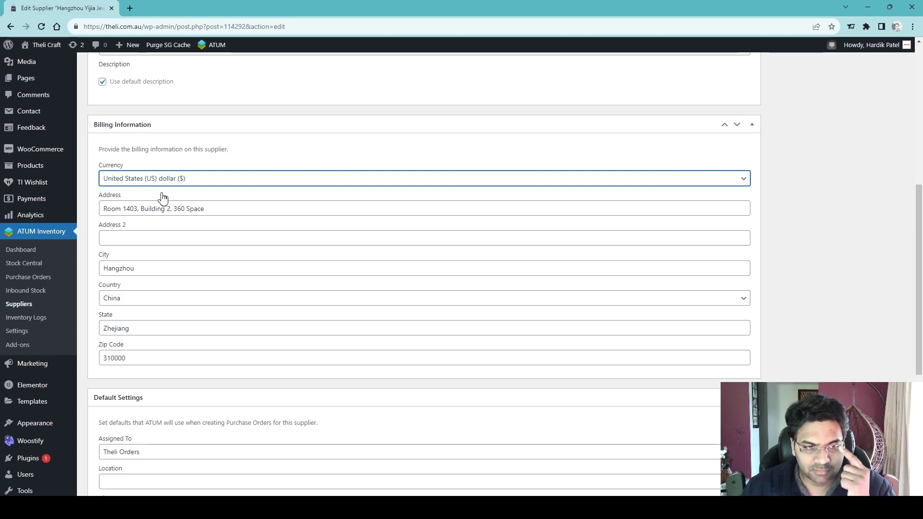
- Examine the supplier's default settings and the users available for Assigned To, leaving the current assignment in place
scroll(169, 215, "down", 6)
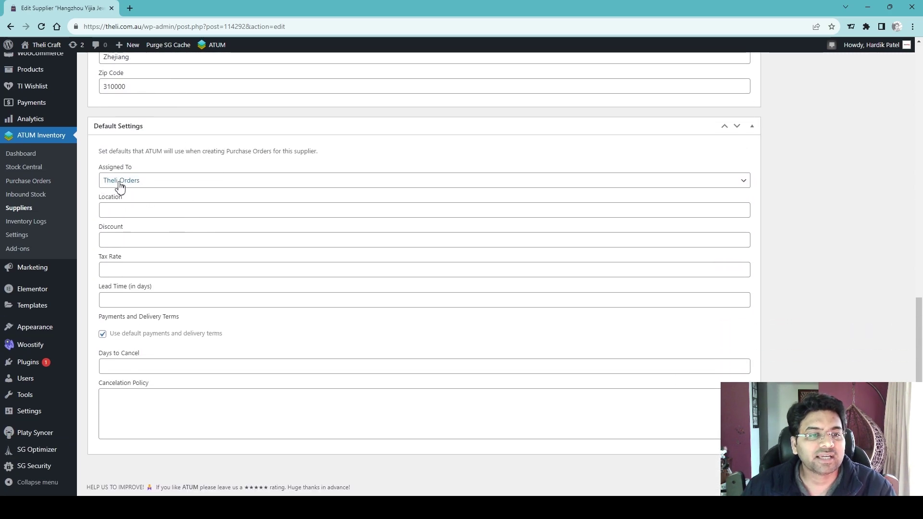
left_click(120, 181)
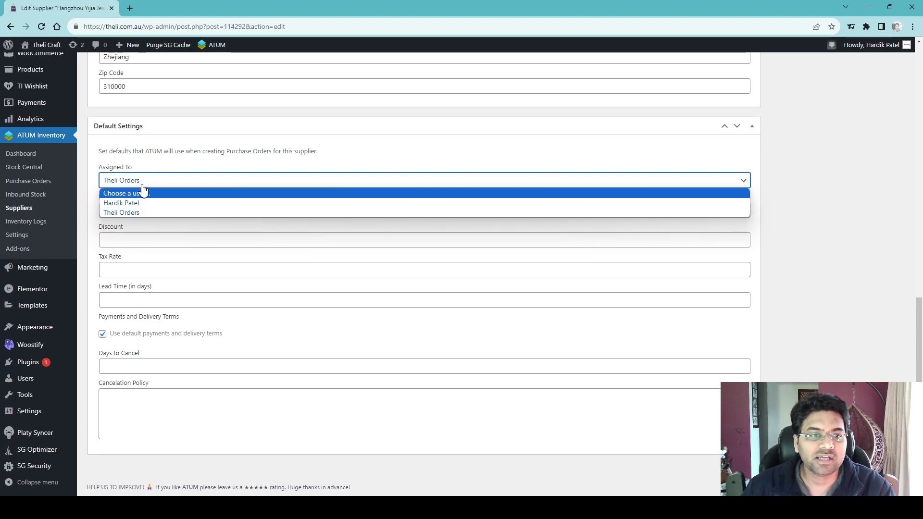
left_click(142, 213)
left_click(131, 187)
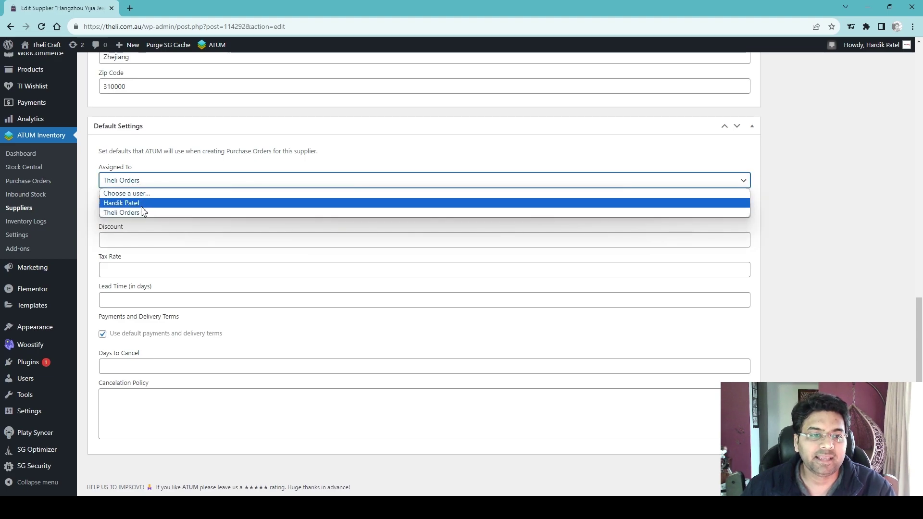
left_click(89, 188)
scroll(145, 247, "up", 1)
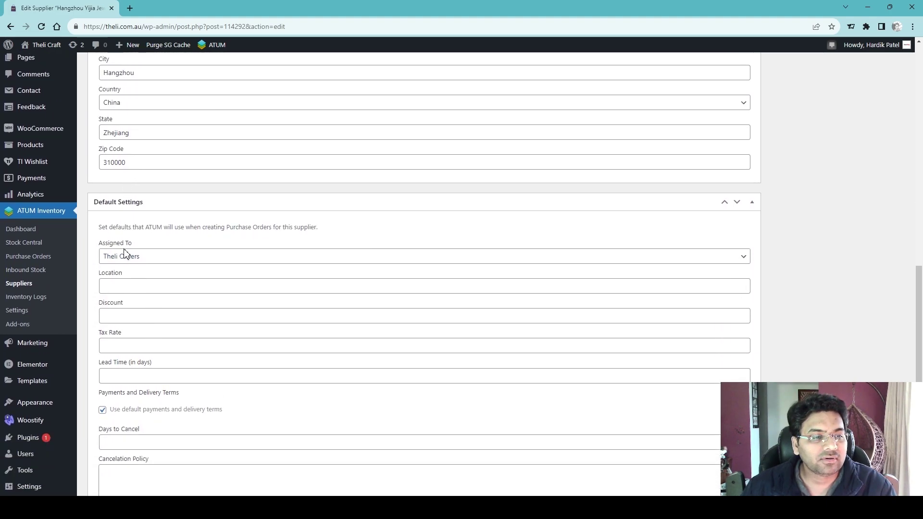
scroll(125, 253, "down", 1)
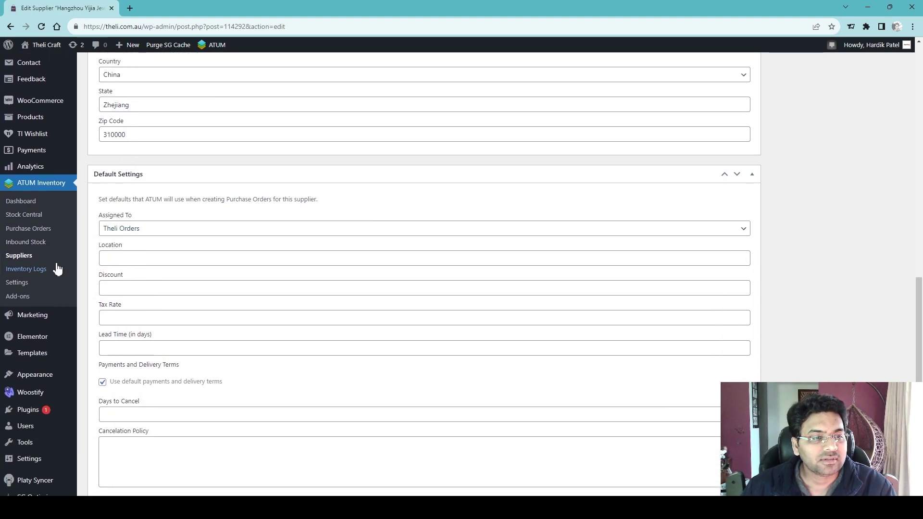
- Start a new purchase order from the Purchase Orders list and look over its form and items section
left_click(44, 230)
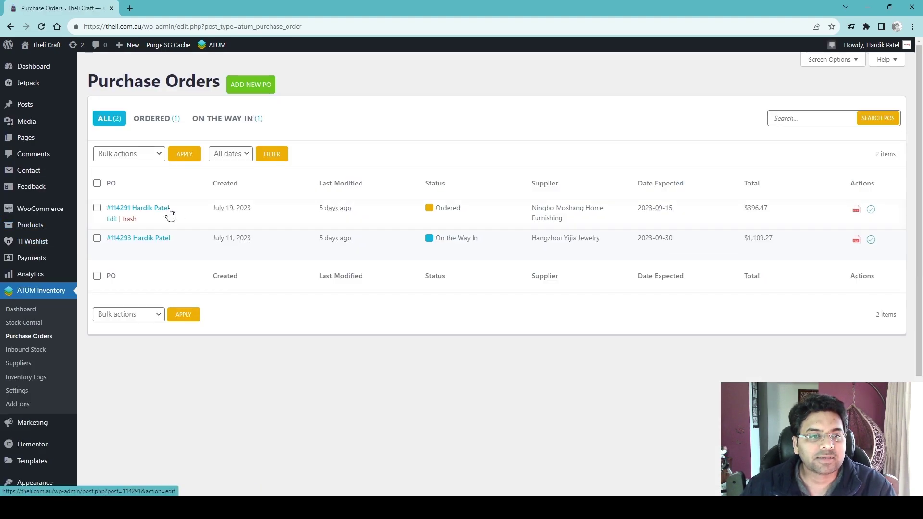
left_click(247, 92)
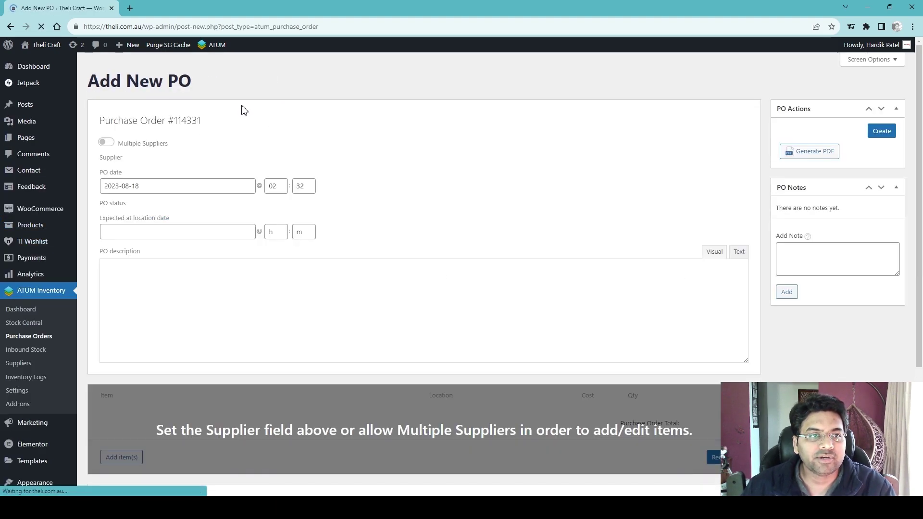
scroll(422, 183, "down", 3)
scroll(422, 186, "down", 2)
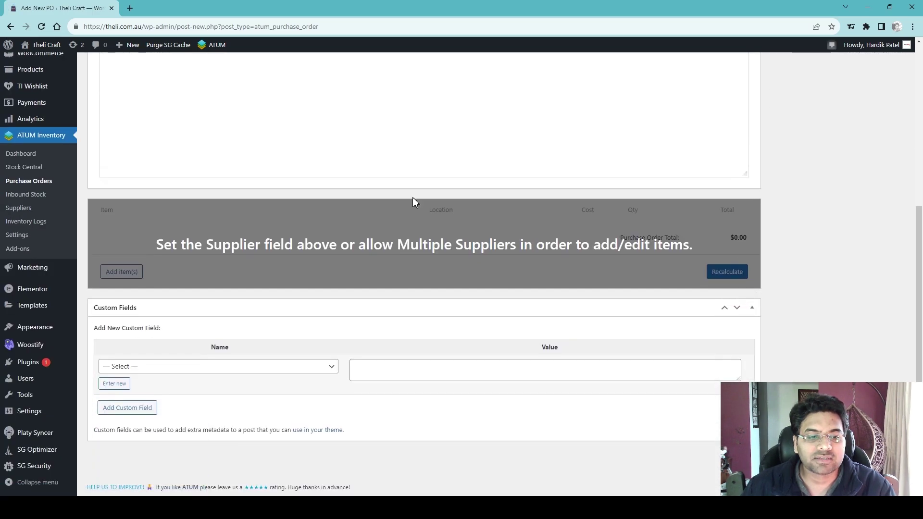
scroll(137, 332, "up", 6)
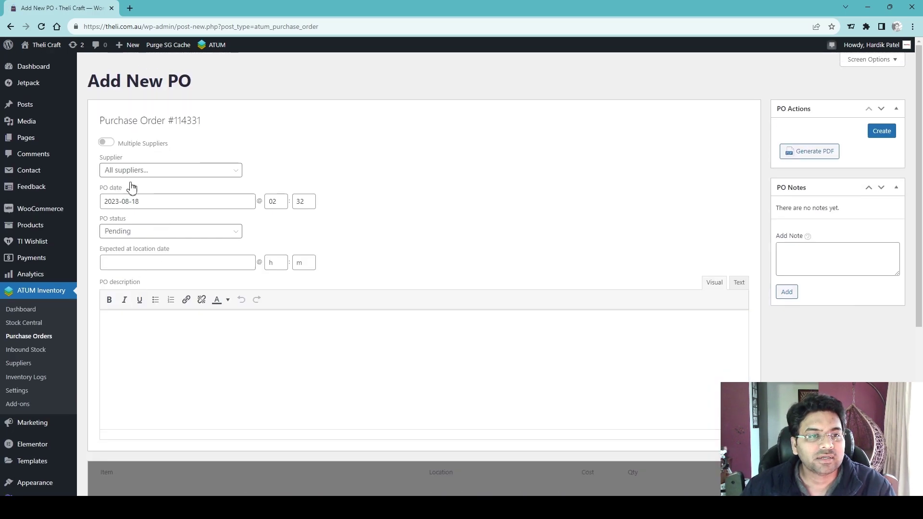
scroll(129, 185, "down", 6)
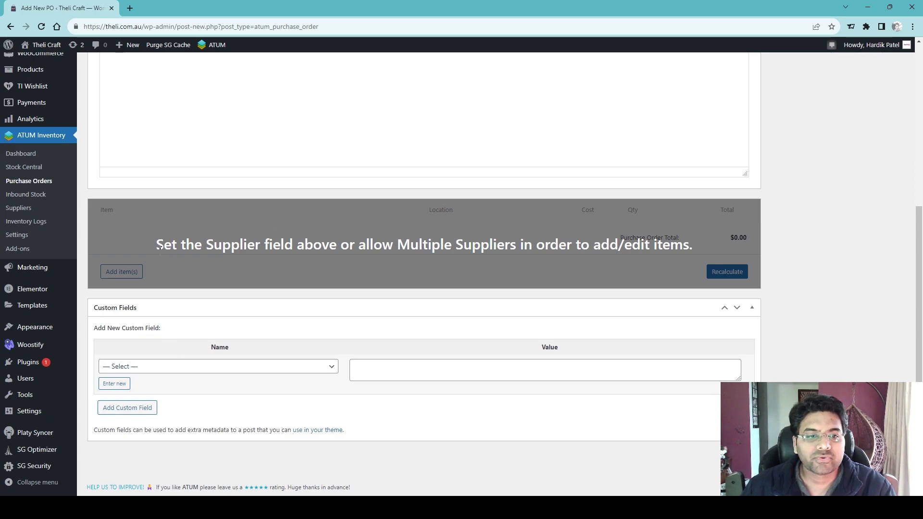
scroll(376, 246, "up", 5)
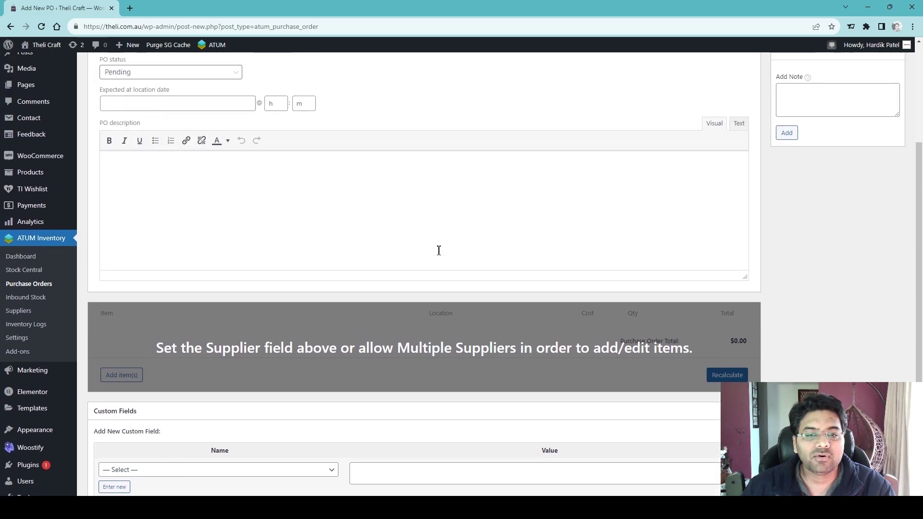
- Search the suppliers for "n" and set Ningbo Moshang Home Furnishing as the new purchase order's supplier
left_click(166, 148)
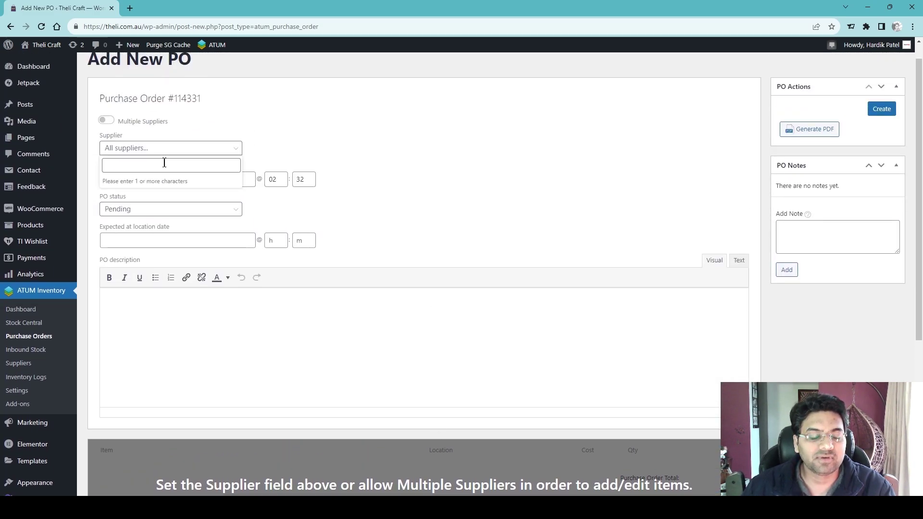
type("n")
left_click(160, 183)
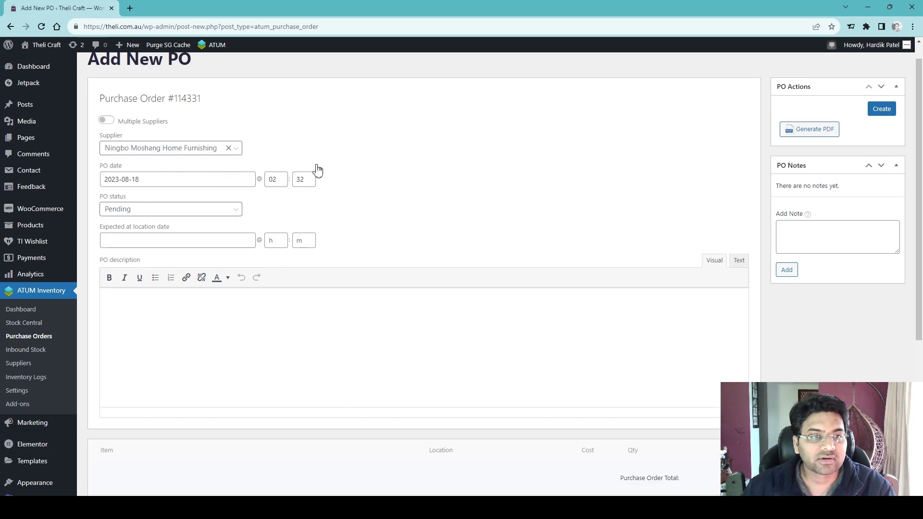
- Start adding products to the purchase order, search for "craft" and browse the matching products
scroll(317, 169, "down", 3)
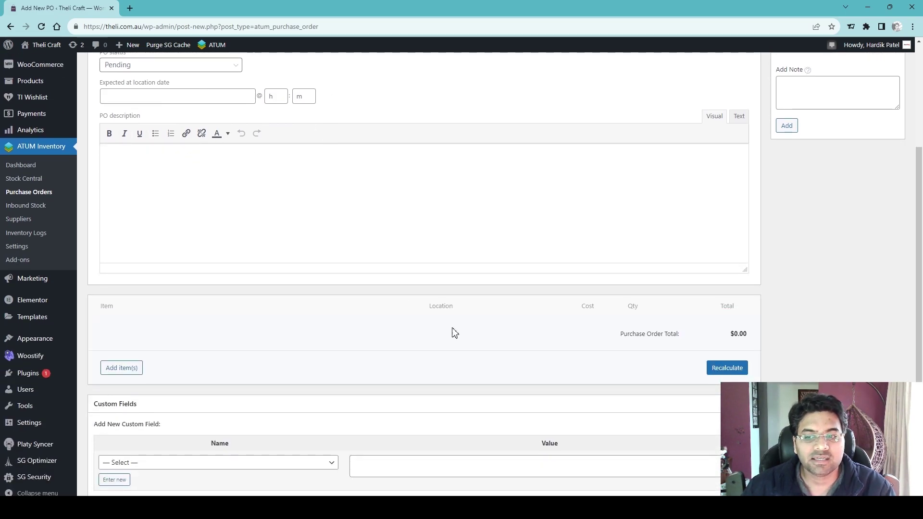
left_click(122, 370)
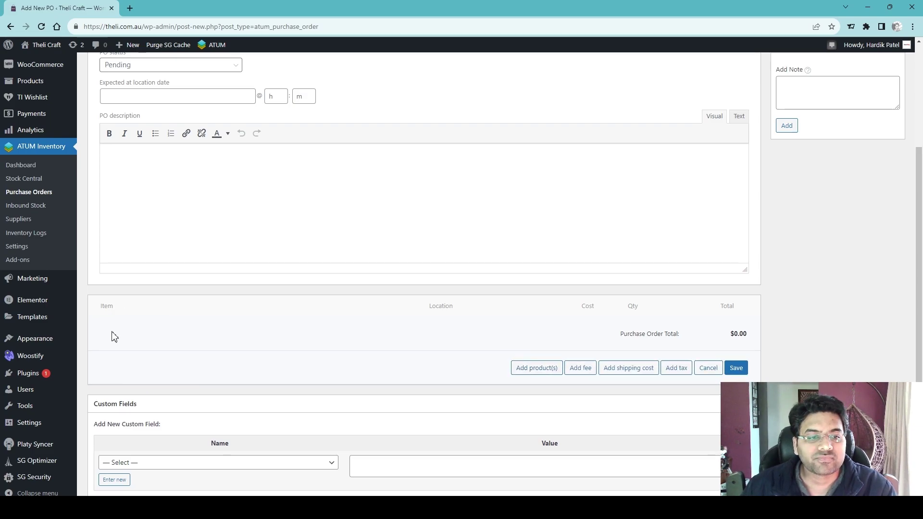
left_click(539, 367)
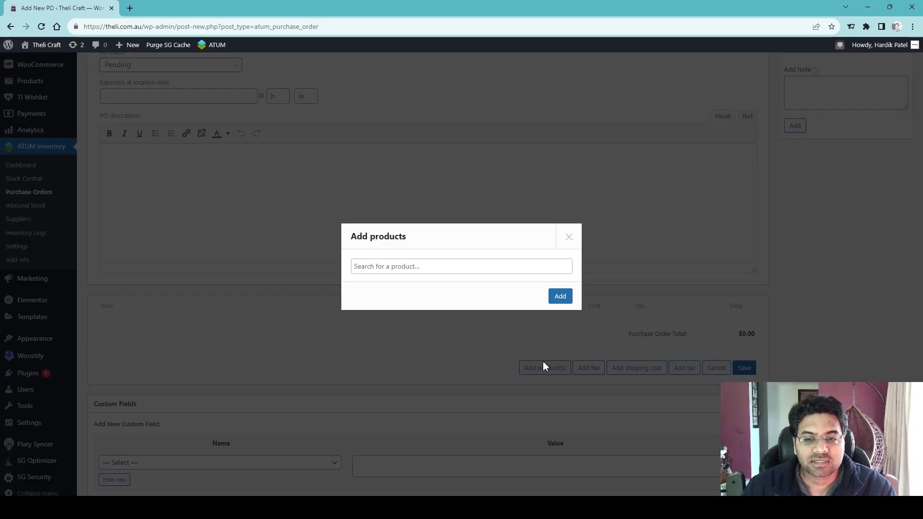
left_click(409, 269)
type("a")
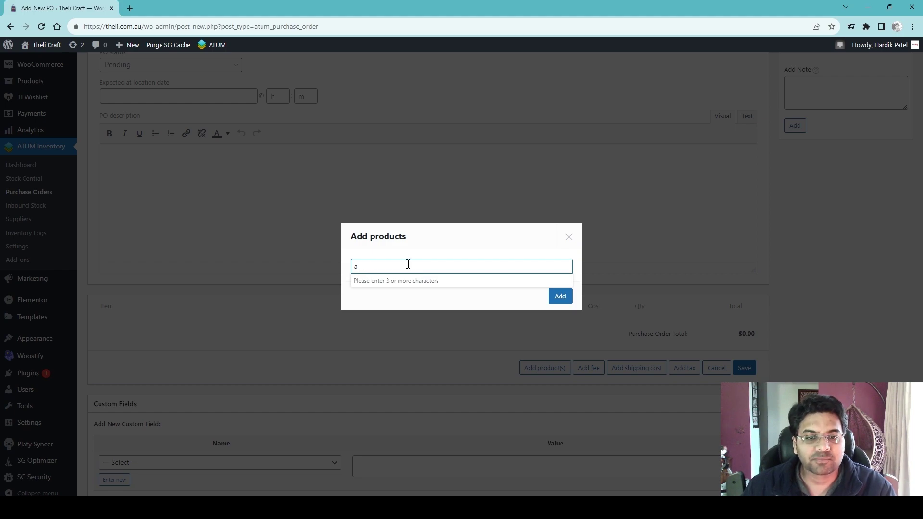
key("BackSpace")
type("craft")
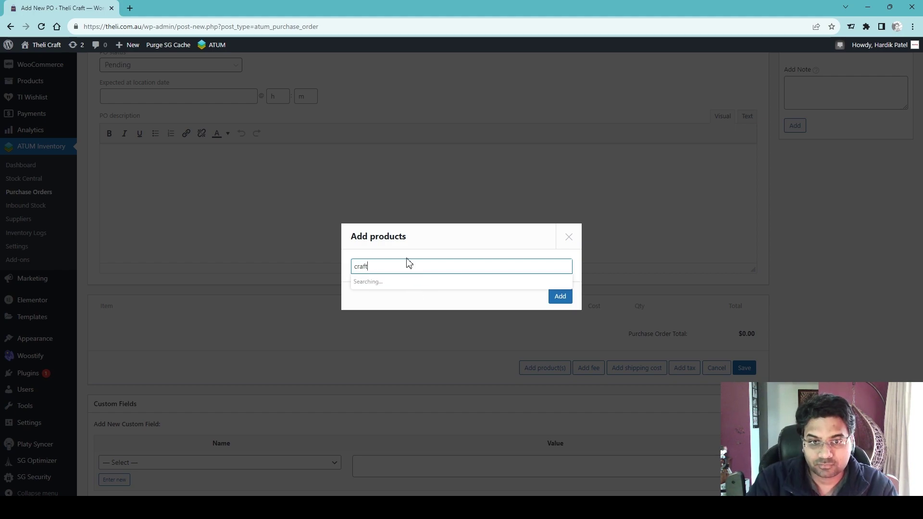
scroll(403, 323, "down", 3)
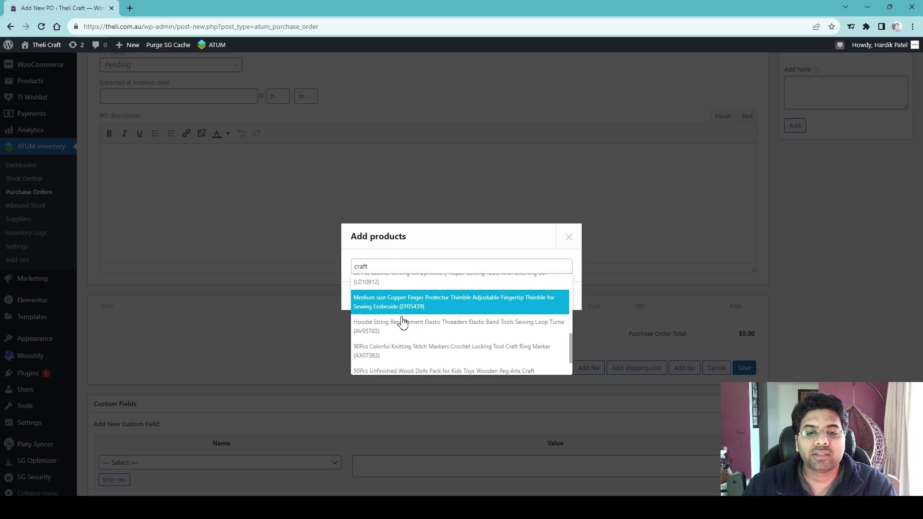
scroll(402, 323, "up", 4)
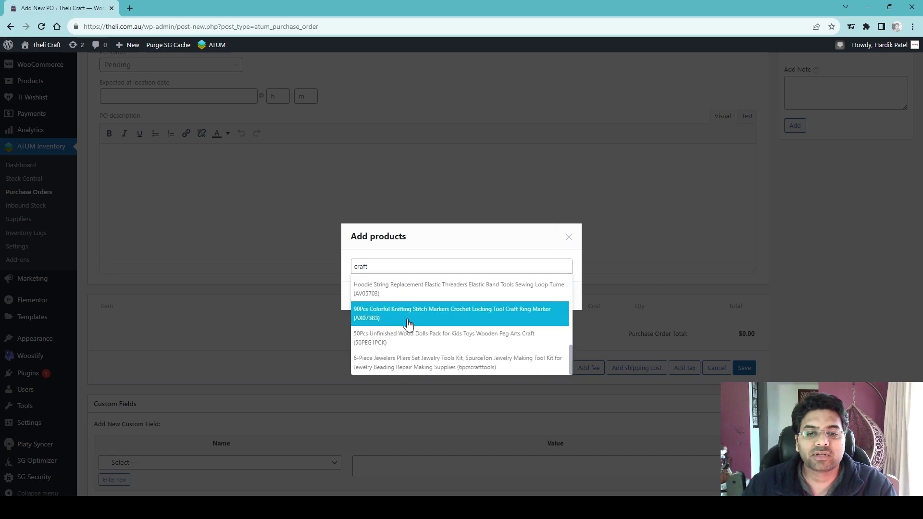
- Search the products for "craft" again and add the 13200PCS 84 Colours Flat Round Polymer Clay Beads Kit to the purchase order
left_click(386, 269)
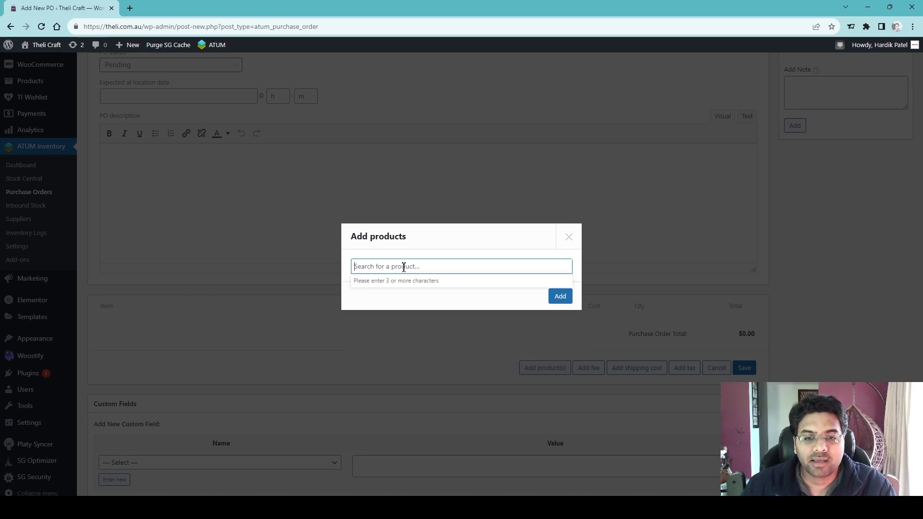
type("cra")
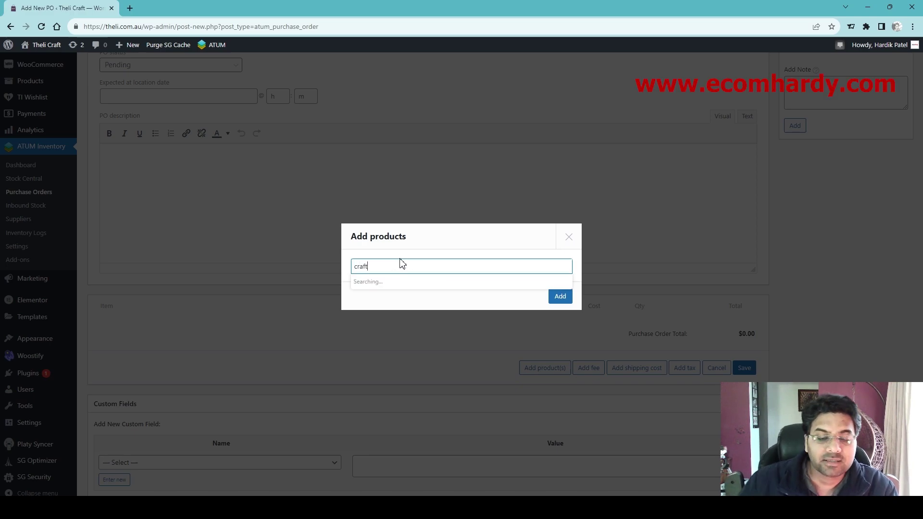
type("ft")
left_click(388, 289)
left_click(557, 303)
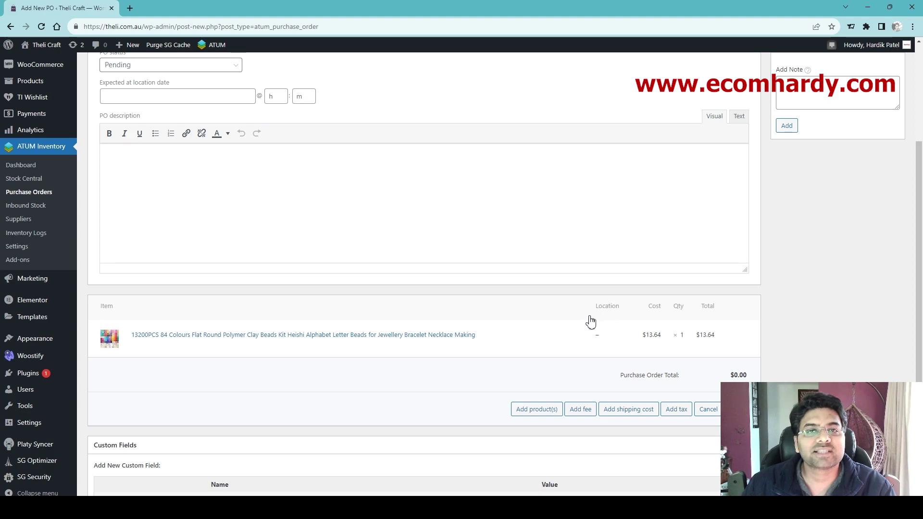
- Set the clay beads kit's quantity to 5, save the items and check the purchase order total
mouse_move(658, 345)
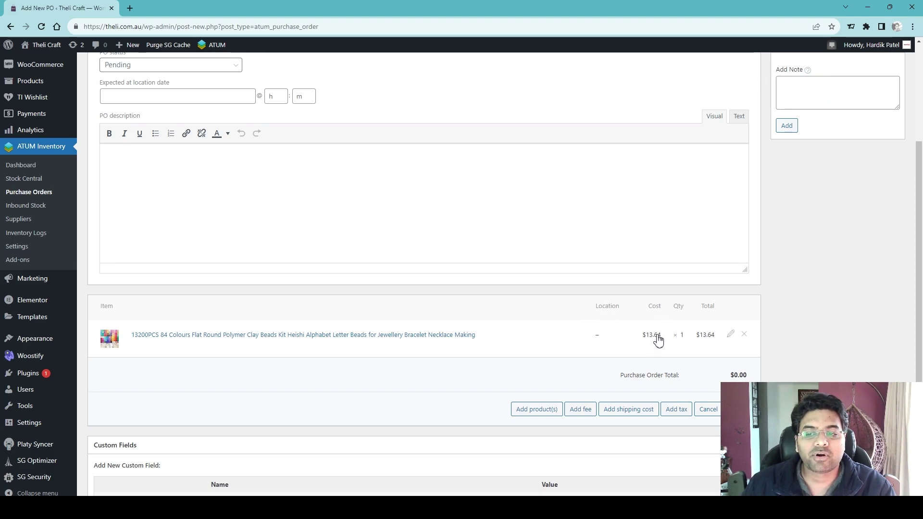
left_click(731, 335)
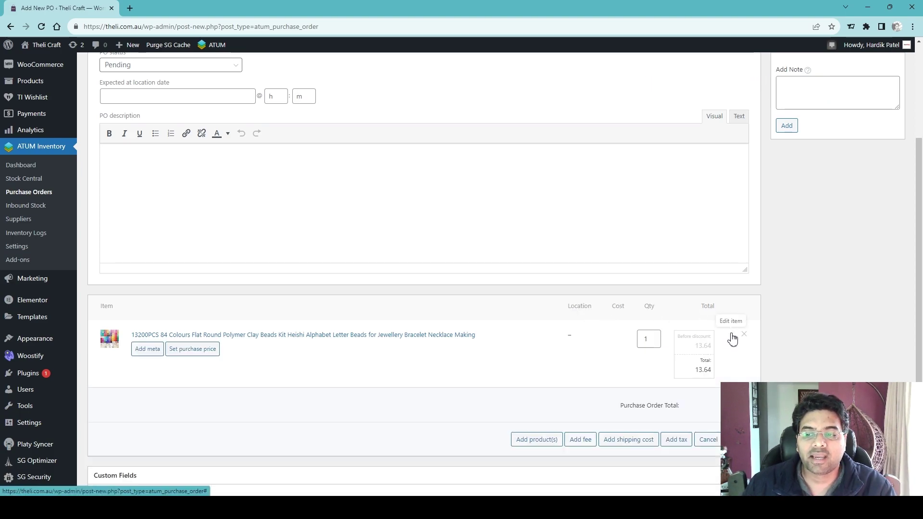
left_click(655, 336)
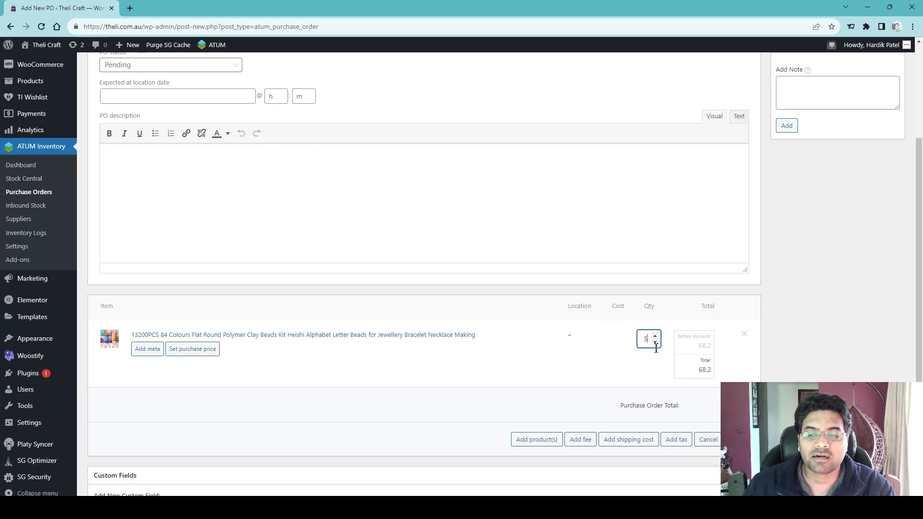
left_click(681, 399)
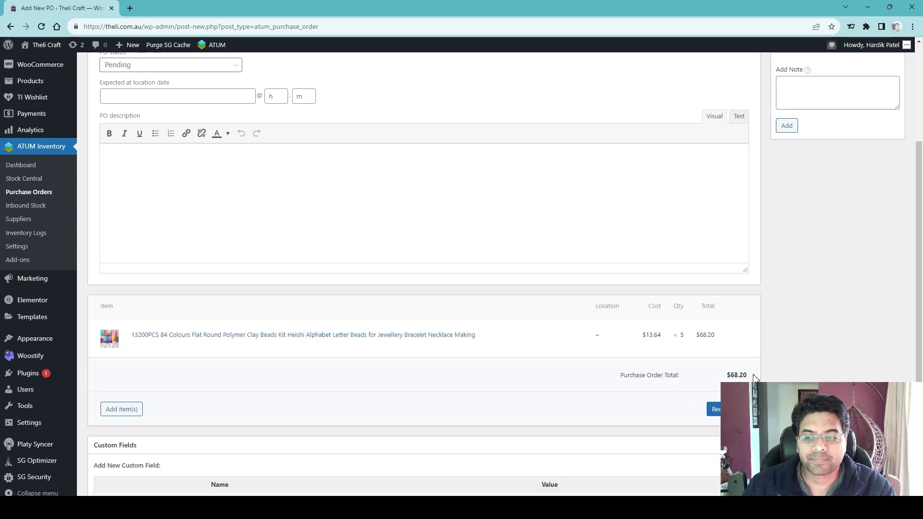
left_click_drag(754, 377, 716, 381)
left_click(754, 377)
left_click(716, 382)
- Return to the Purchase Orders list and open the On the Way In order from Hangzhou Yijia Jewelry
scroll(206, 162, "up", 4)
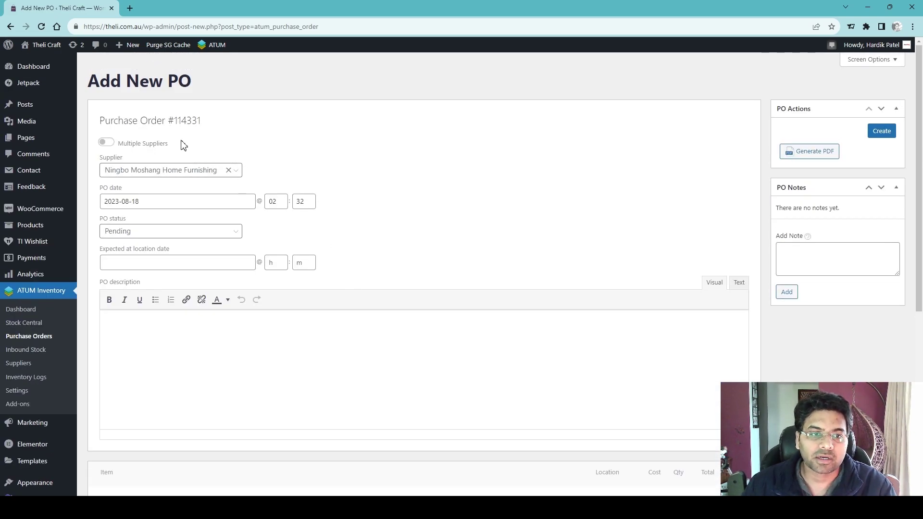
scroll(184, 145, "down", 1)
left_click(43, 292)
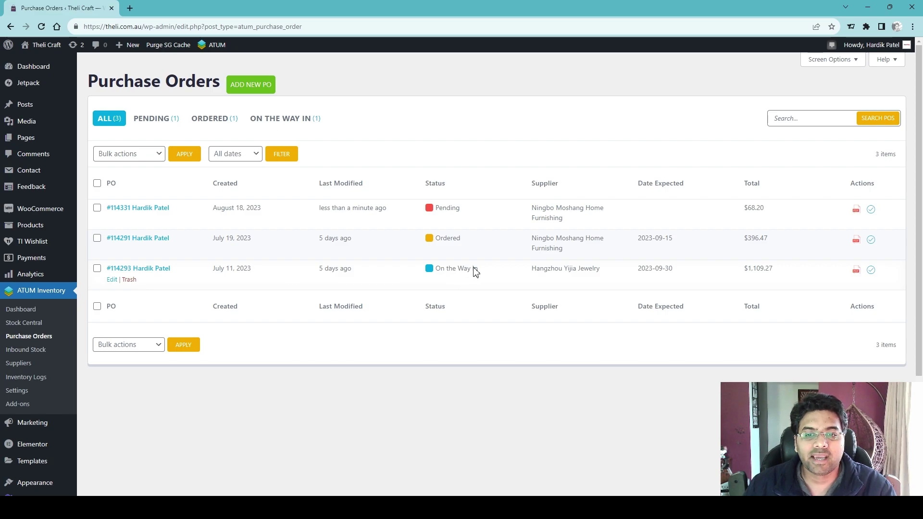
left_click(163, 272)
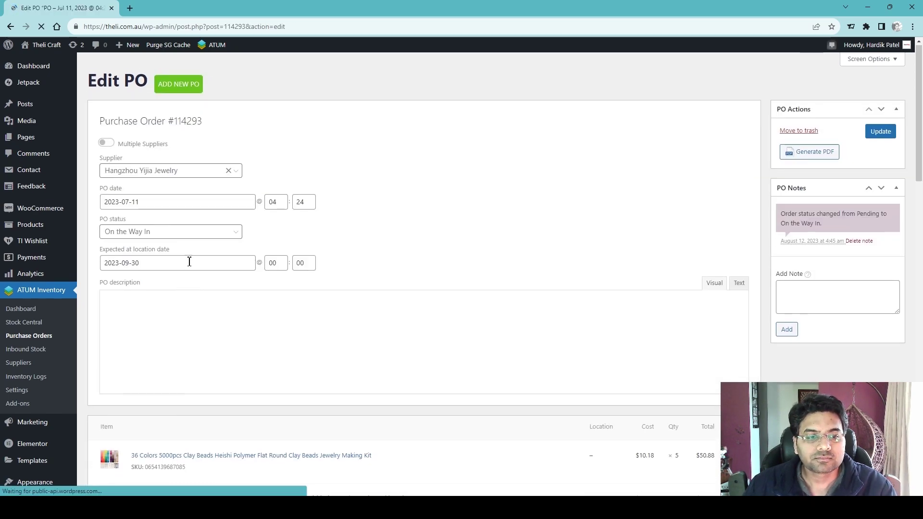
- Check the purchase order's dates and status, opening the calendar for the expected at location date without changing it
scroll(166, 159, "down", 1)
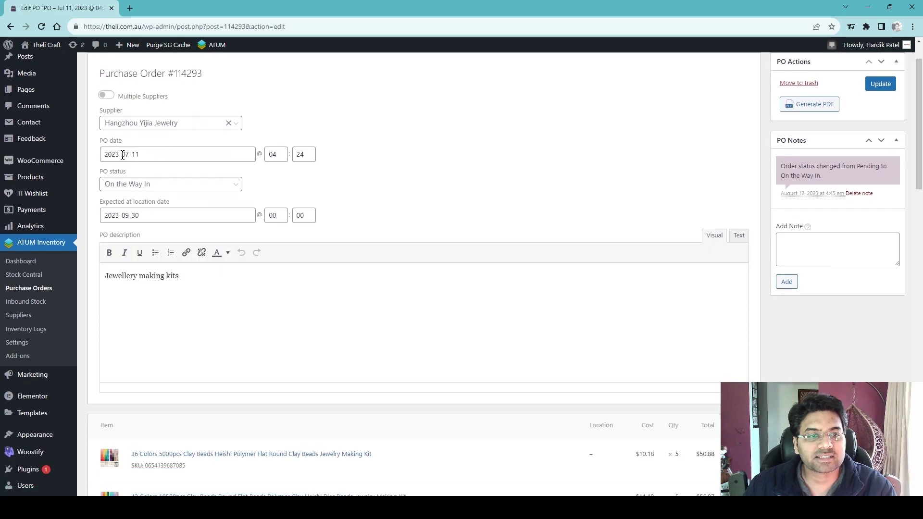
left_click(176, 188)
left_click(172, 186)
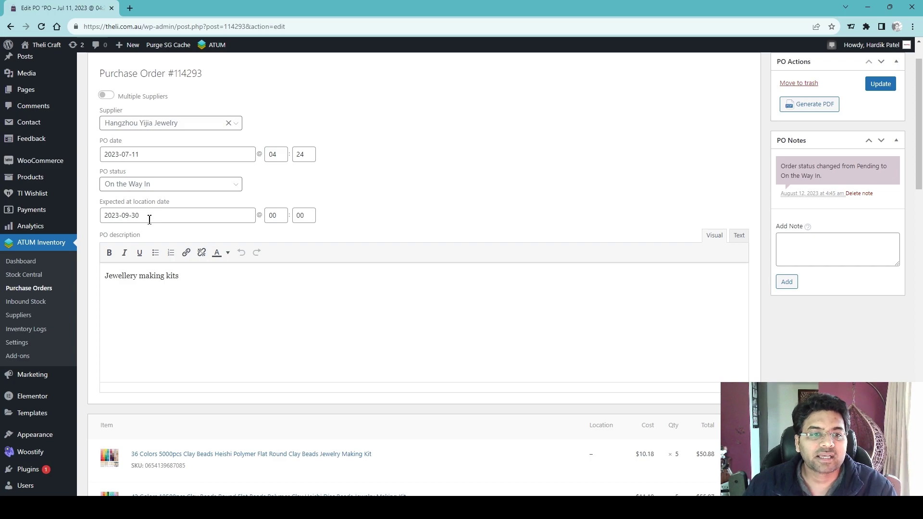
left_click(157, 215)
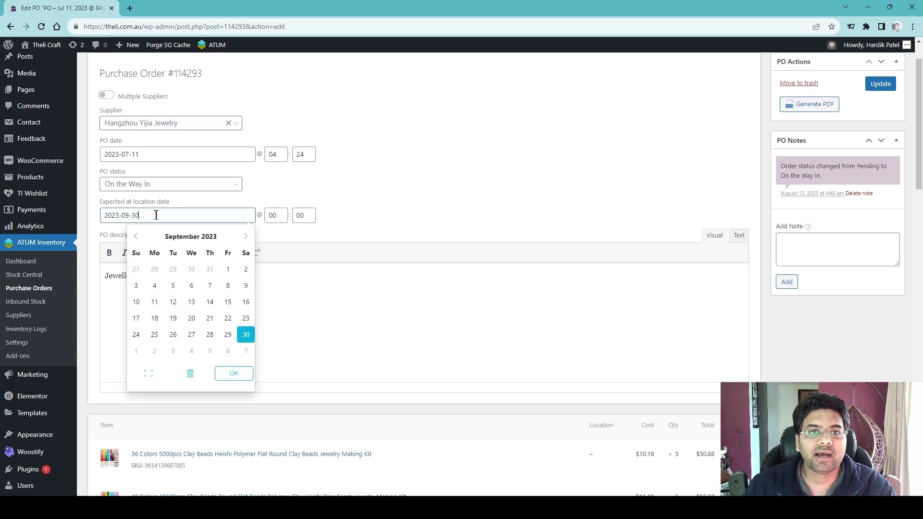
left_click(354, 241)
- Look through the purchase order's items with their costs and quantities, and highlight the purchase order total
scroll(362, 244, "down", 10)
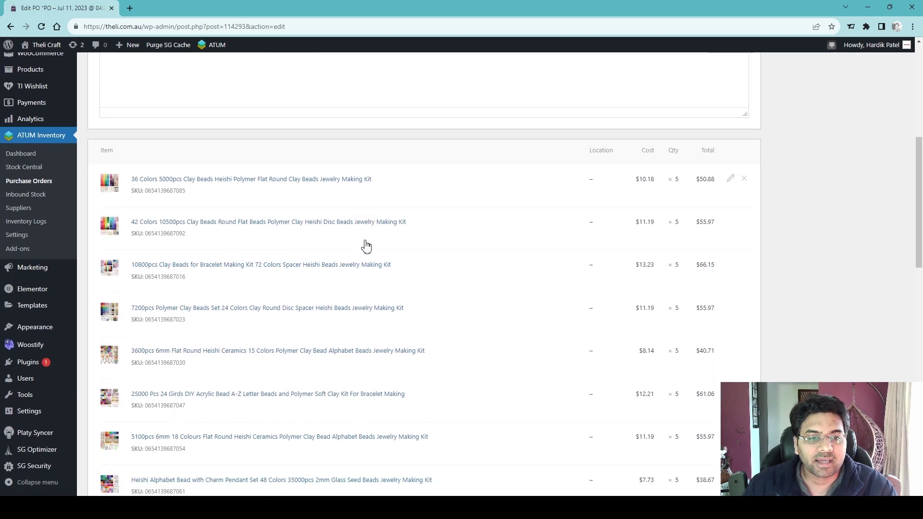
scroll(414, 197, "down", 5)
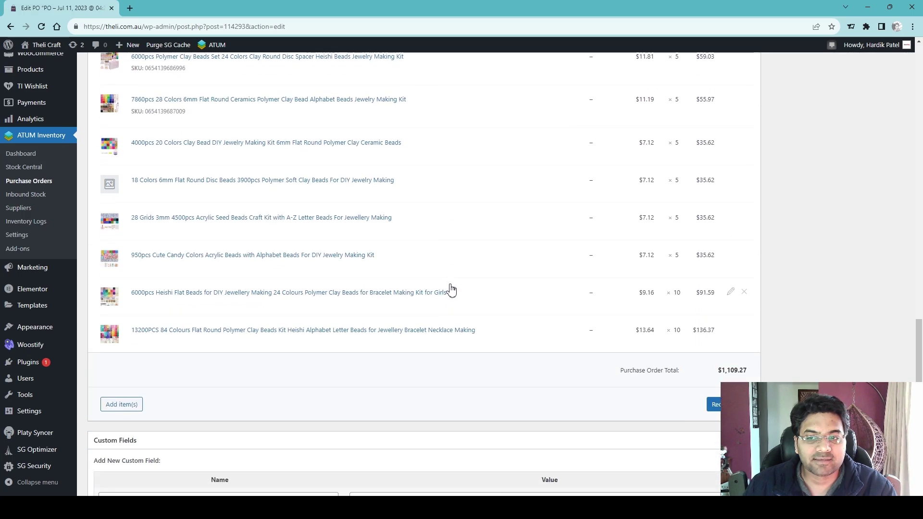
scroll(449, 291, "up", 6)
scroll(700, 150, "down", 8)
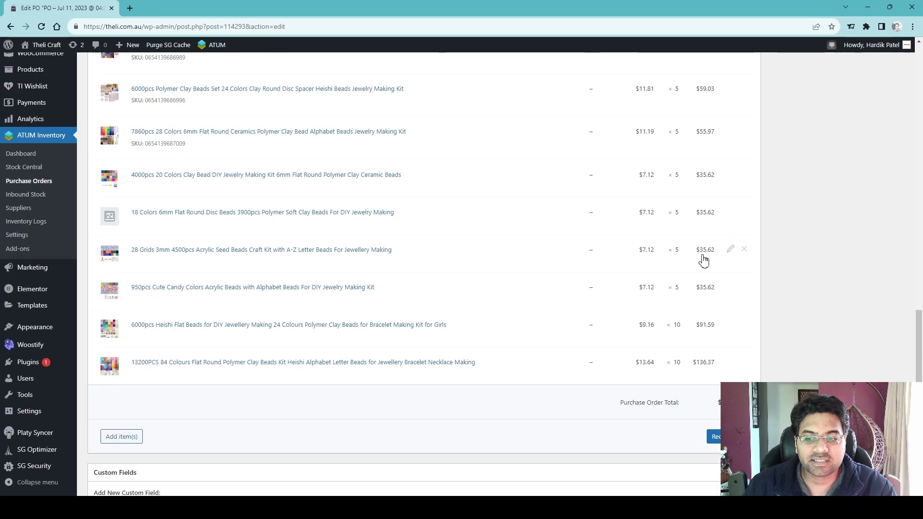
left_click_drag(747, 238, 725, 238)
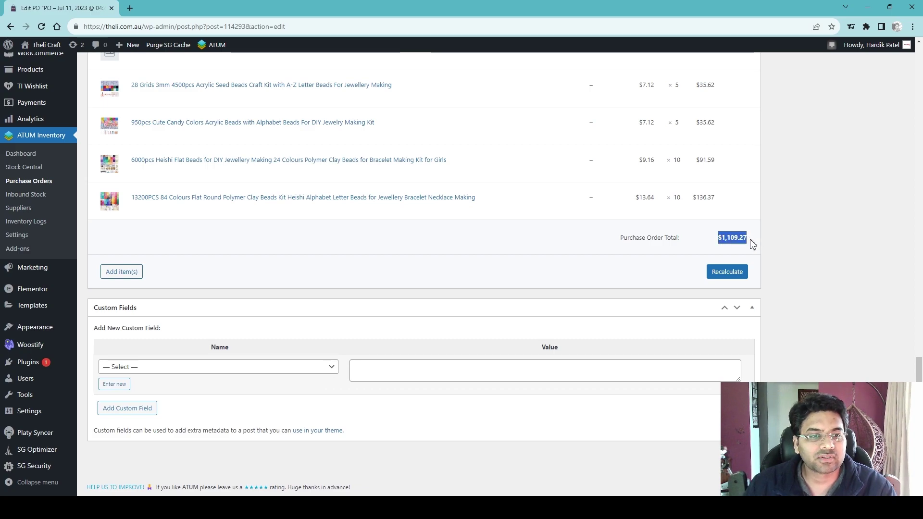
left_click(732, 255)
scroll(780, 255, "up", 1)
scroll(778, 254, "down", 1)
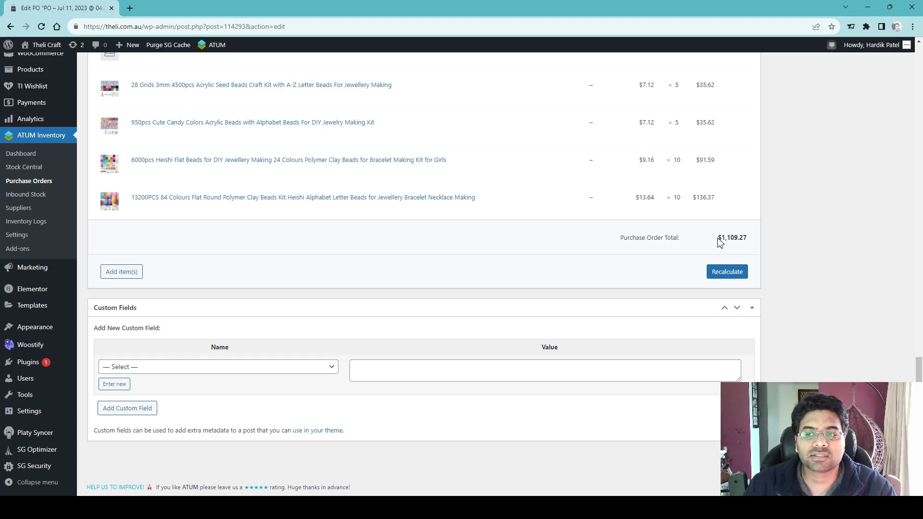
left_click_drag(733, 240, 752, 245)
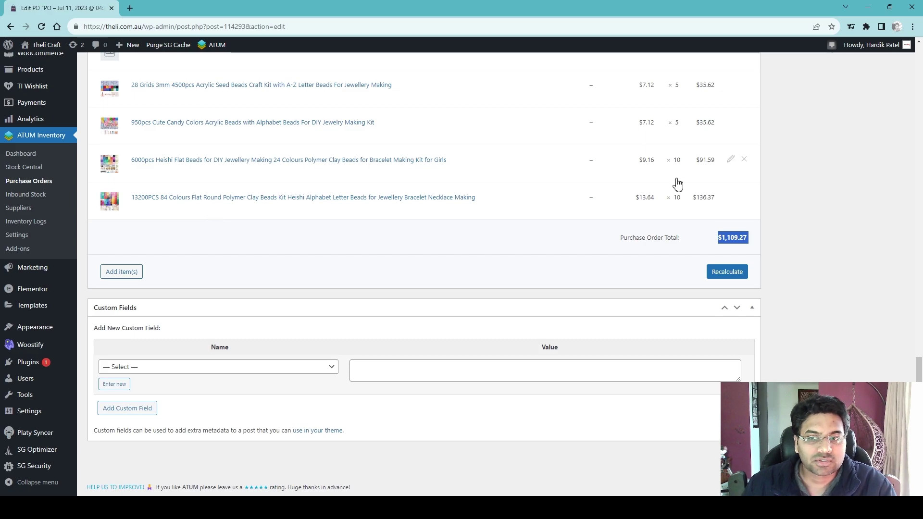
scroll(760, 284, "up", 1)
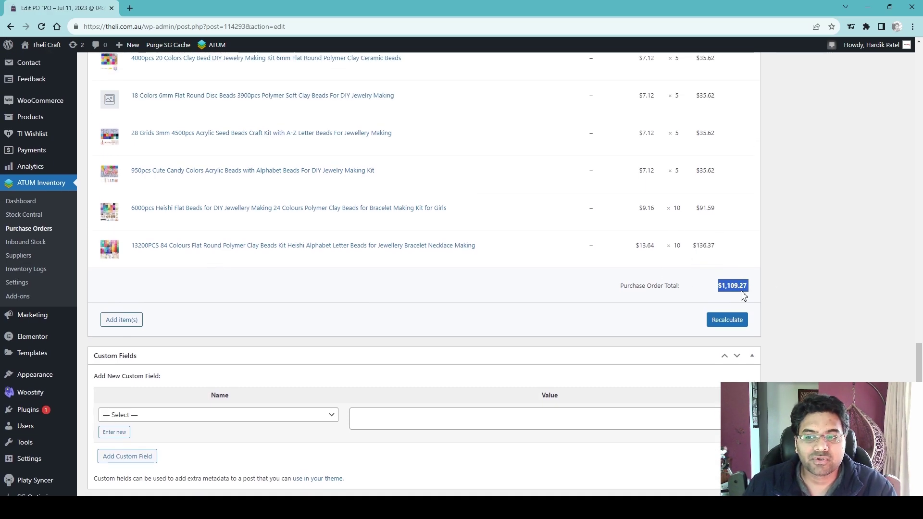
left_click(750, 288)
mouse_move(750, 288)
left_mouse_down()
mouse_move(697, 286)
mouse_move(752, 288)
left_mouse_up()
left_click(740, 291)
left_click(789, 292)
- Check the purchase order's description and view the help tip for adding a note
scroll(749, 260, "up", 15)
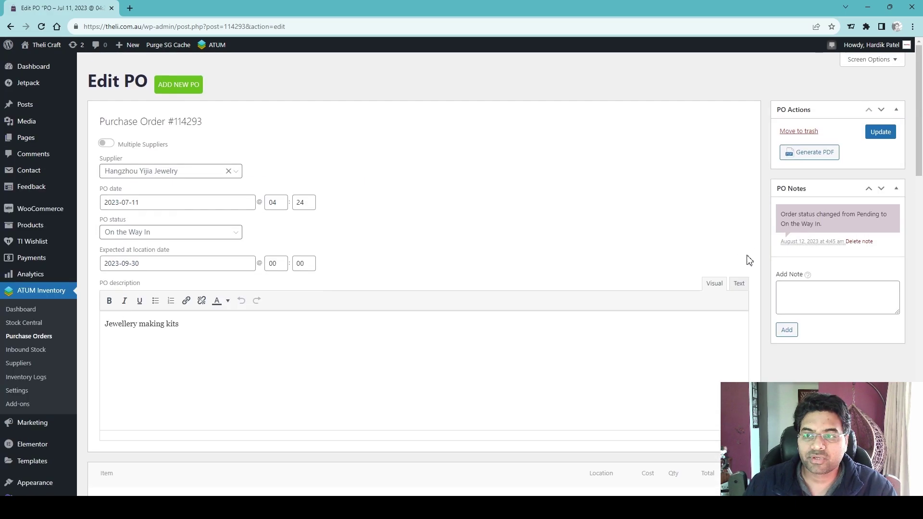
left_click(130, 321)
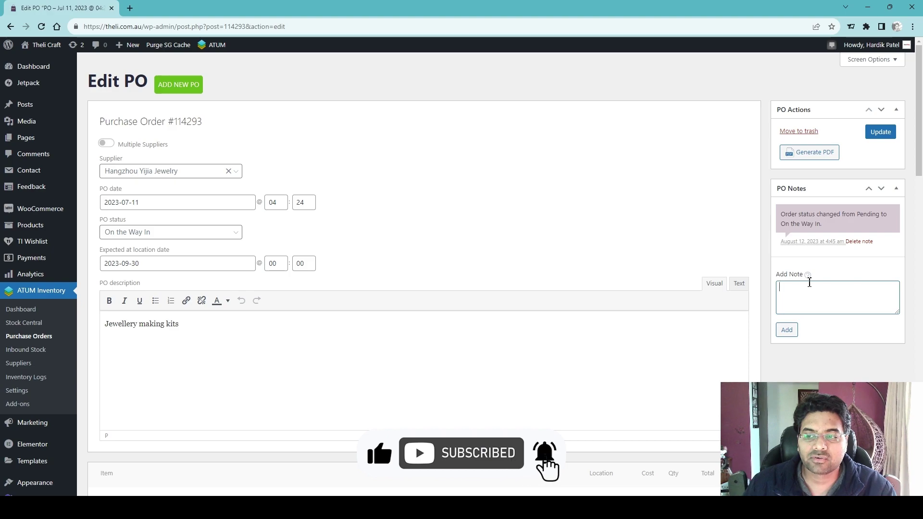
mouse_move(808, 279)
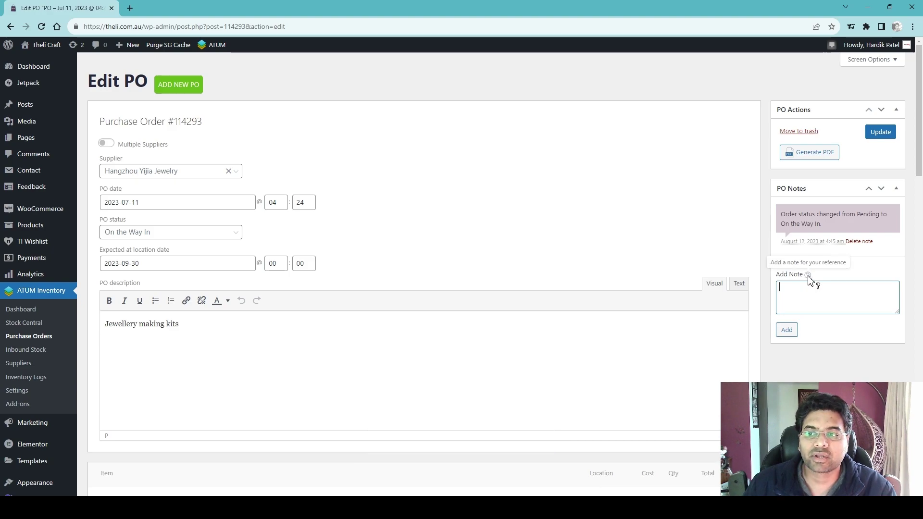
- Generate the purchase order's PDF and review its items, total, notes, supplier and ship-to details, closing it when done
left_click(811, 153)
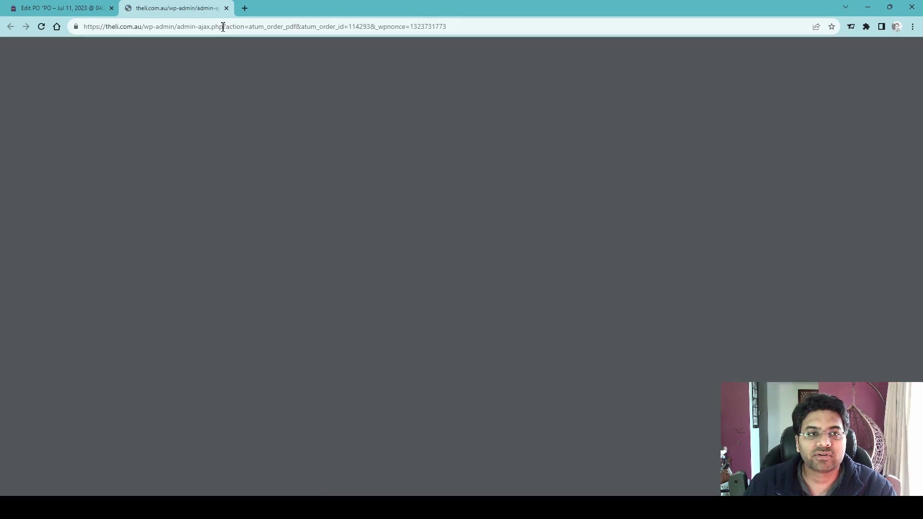
scroll(602, 199, "down", 15)
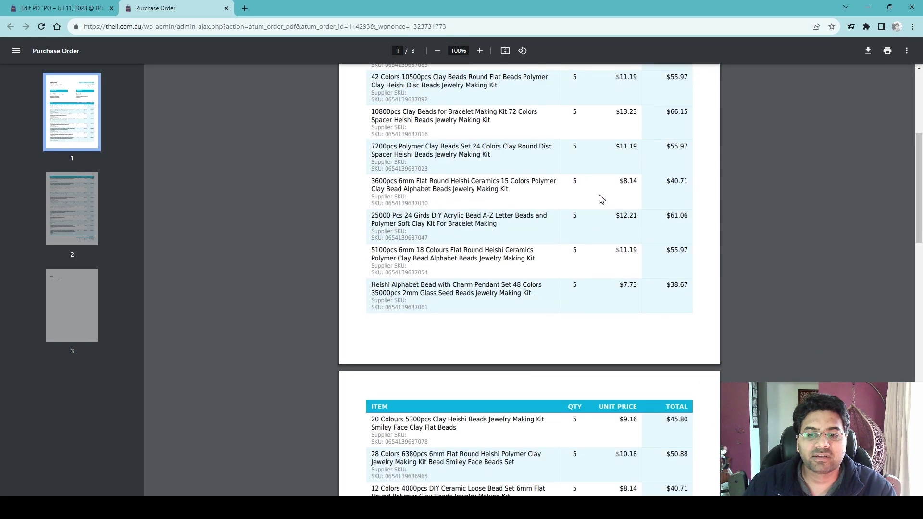
scroll(594, 193, "down", 5)
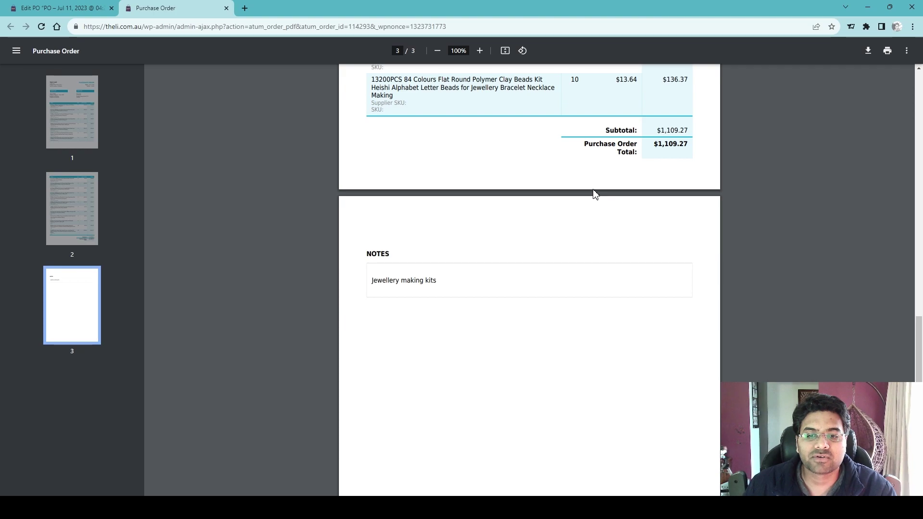
scroll(594, 193, "up", 20)
scroll(596, 187, "up", 2)
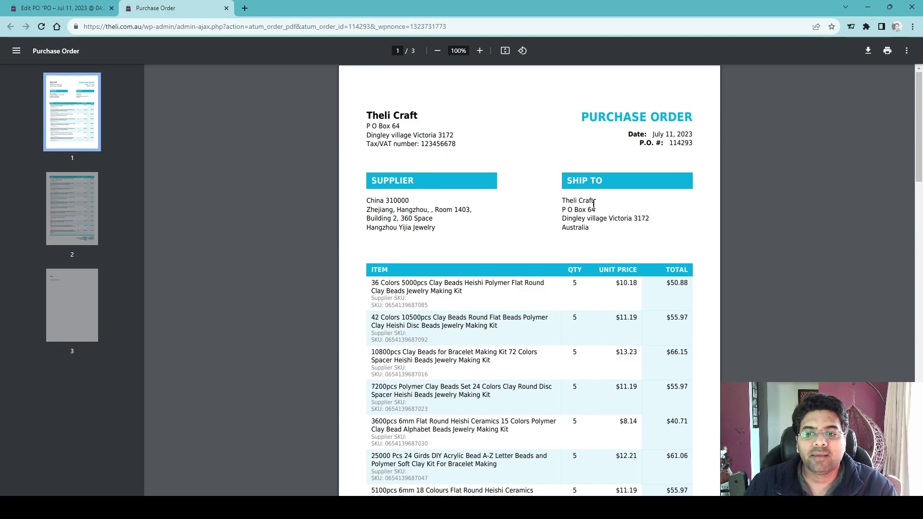
left_click_drag(594, 203, 614, 248)
left_click(614, 248)
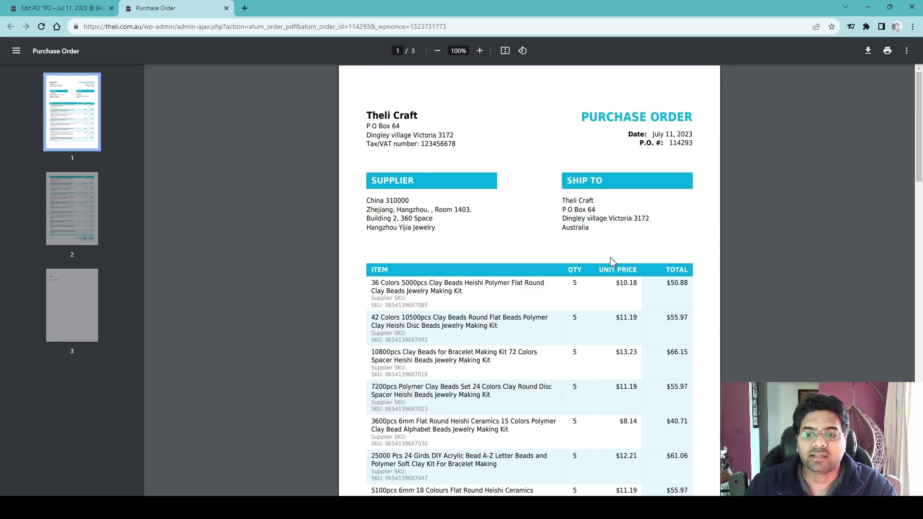
left_click_drag(400, 206, 486, 243)
left_click(594, 211)
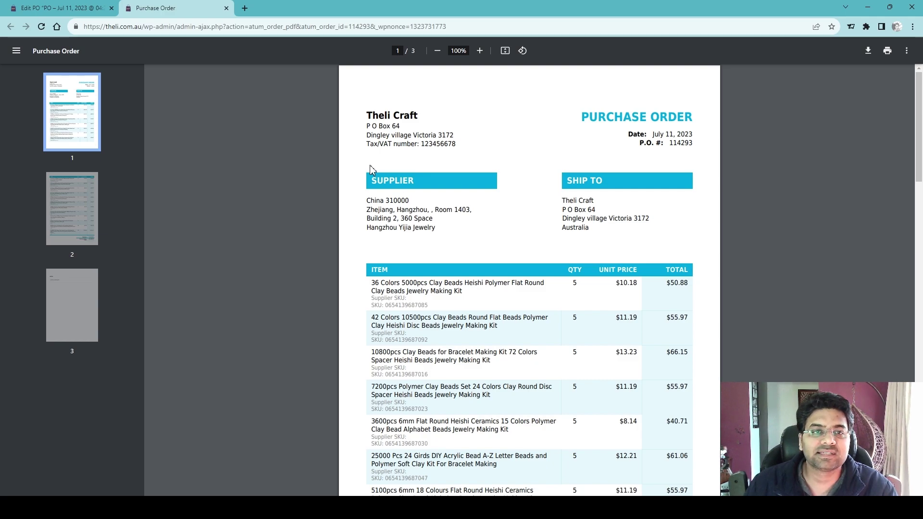
key("ctrl+w")
- Open the Inbound Stock list and examine the incoming products' quantities, order dates, expected dates and totals
left_click(35, 353)
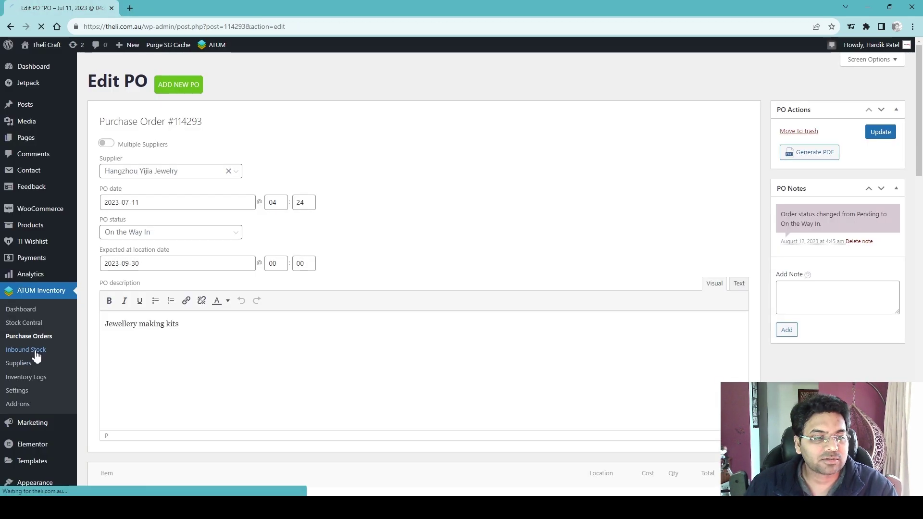
scroll(490, 251, "down", 15)
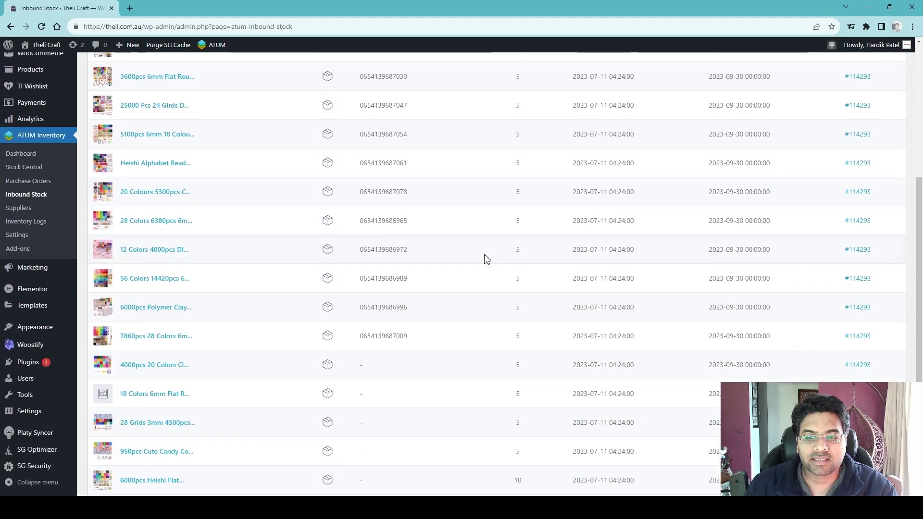
scroll(483, 262, "down", 1)
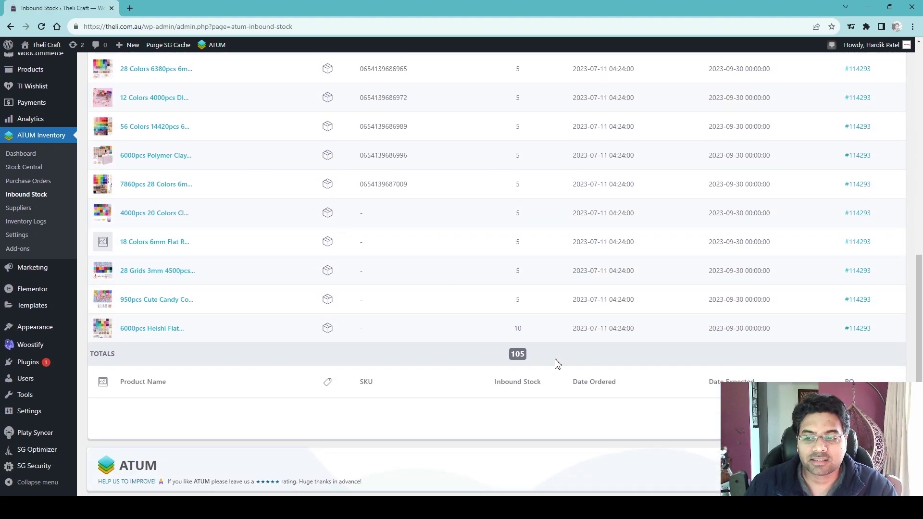
scroll(509, 339, "up", 10)
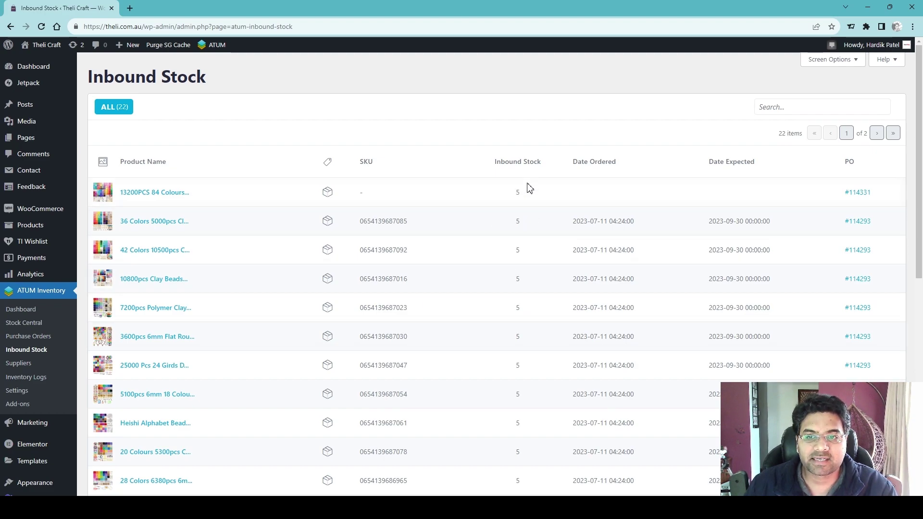
scroll(527, 191, "down", 8)
scroll(522, 327, "up", 10)
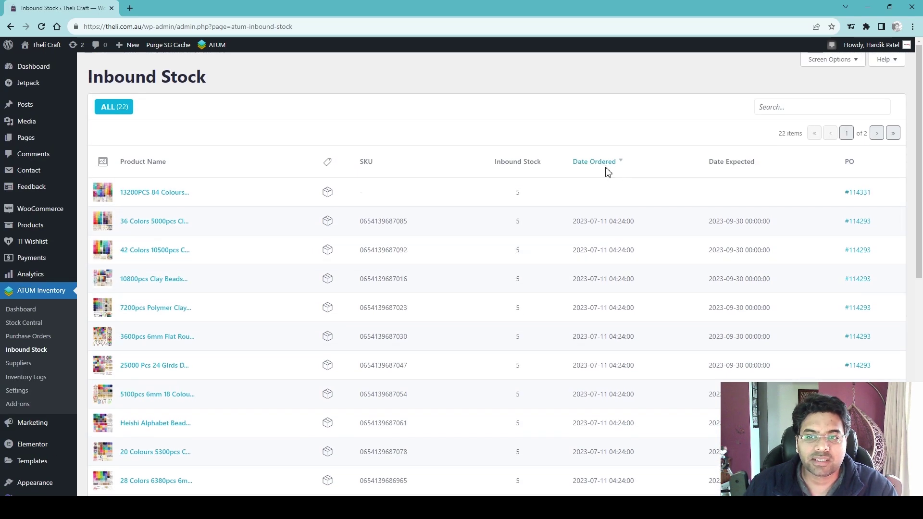
scroll(604, 231, "down", 8)
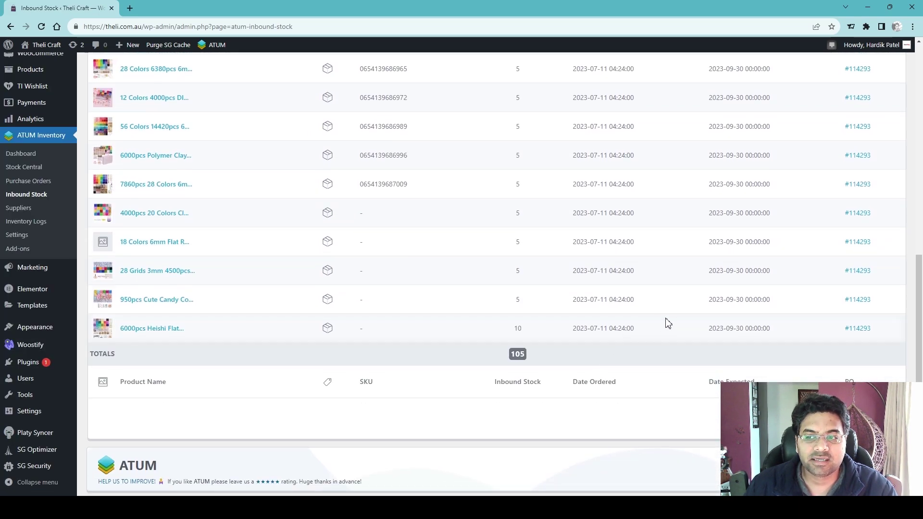
scroll(665, 321, "up", 9)
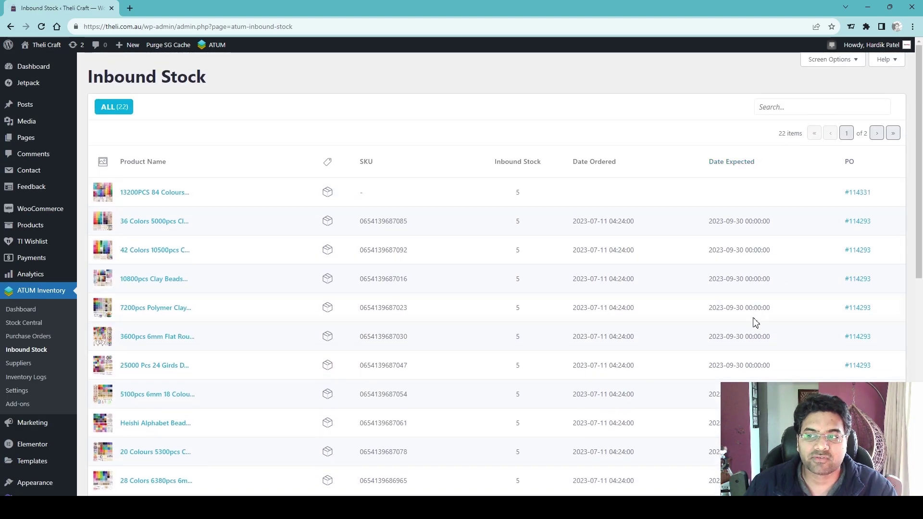
- Open the ATUM settings and look over the General and List Tables options
left_click(26, 376)
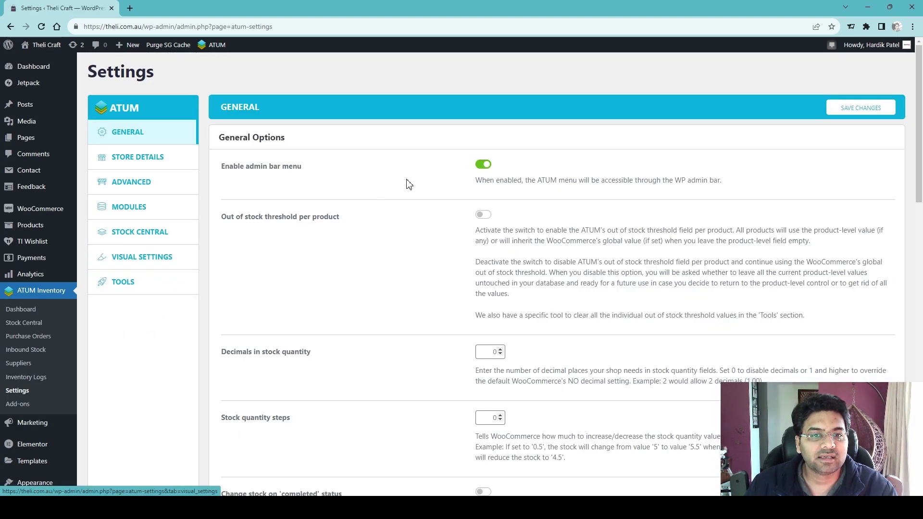
scroll(550, 231, "down", 8)
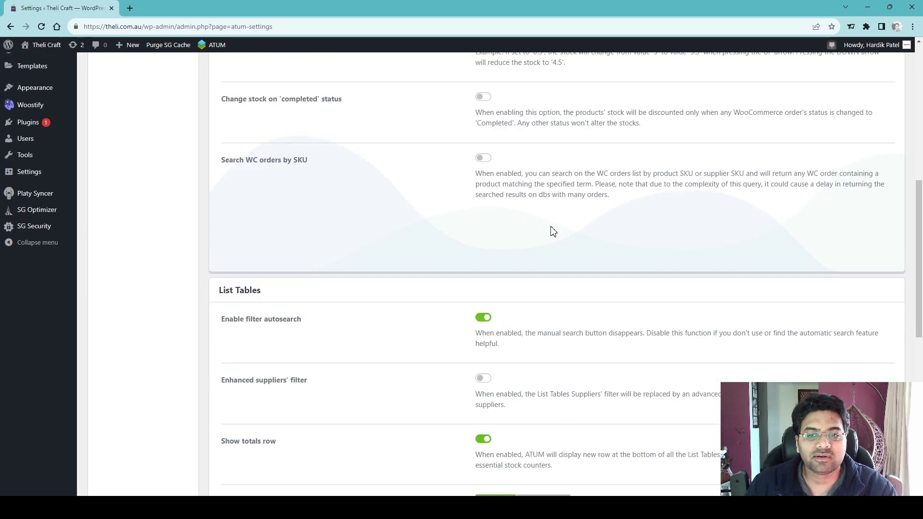
scroll(551, 217, "up", 8)
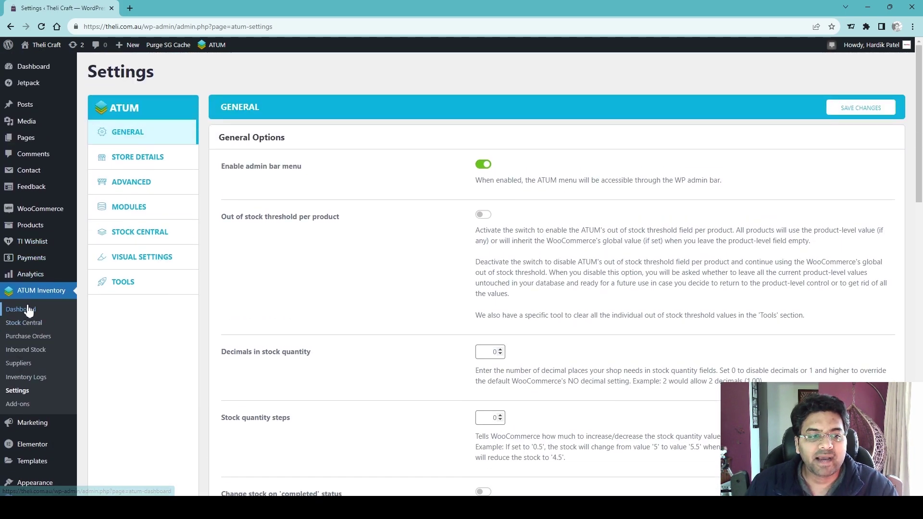
- Open Stock Central and look over the product list with its prices and stock counters
left_click(30, 323)
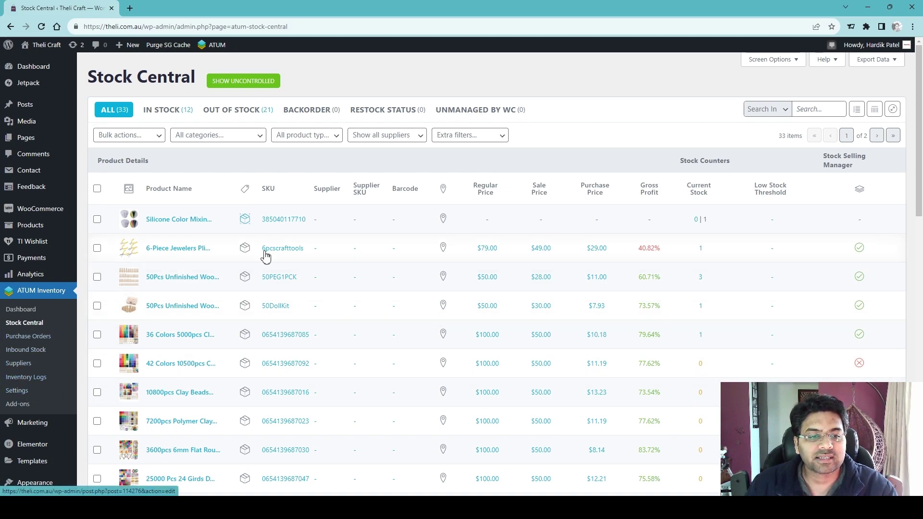
scroll(267, 250, "down", 2)
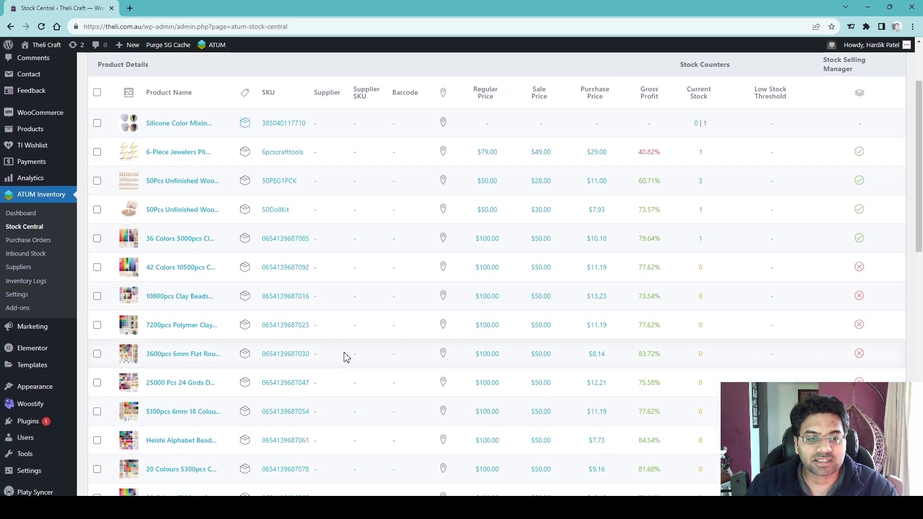
- Return to the ATUM settings, review the General options again and open the Tools section
left_click(29, 298)
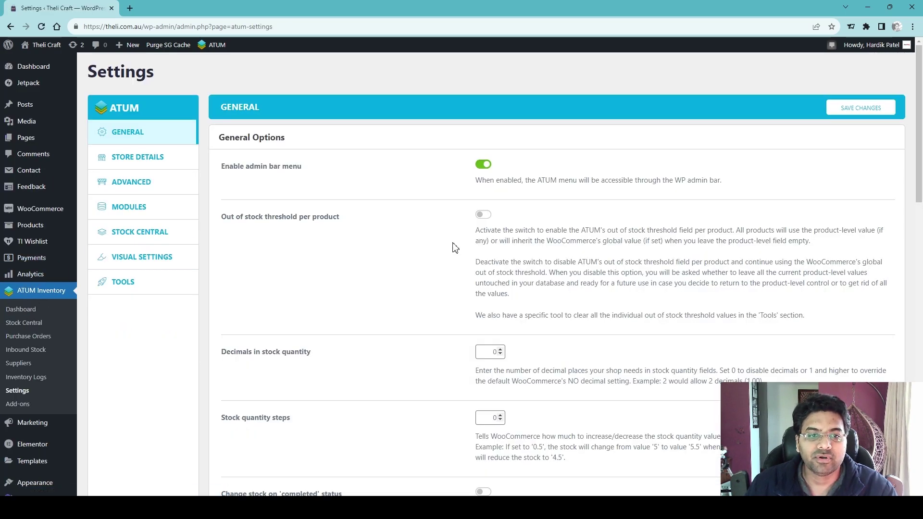
scroll(456, 247, "down", 4)
scroll(457, 248, "up", 4)
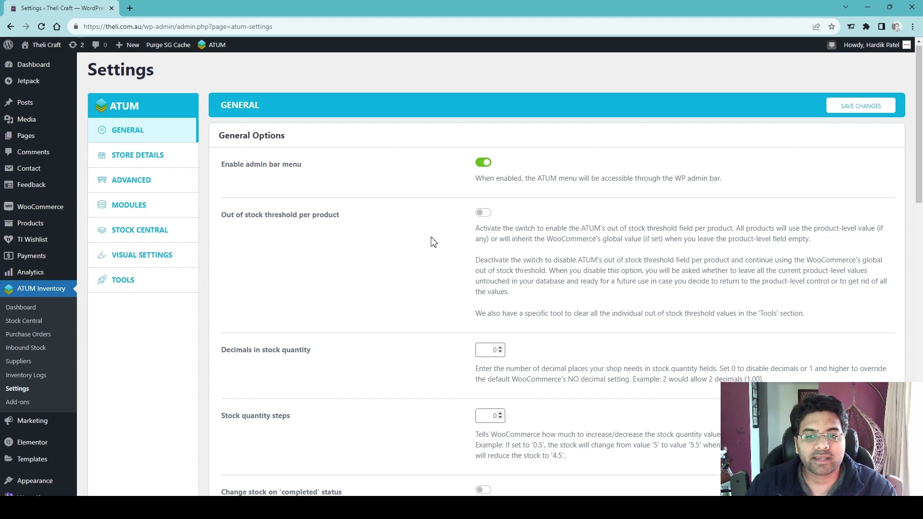
scroll(430, 240, "down", 6)
scroll(430, 241, "up", 6)
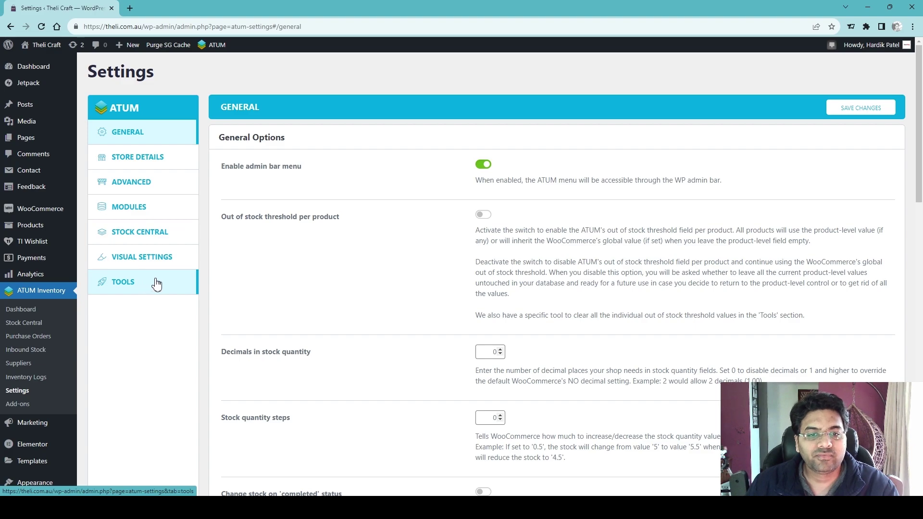
left_click(128, 289)
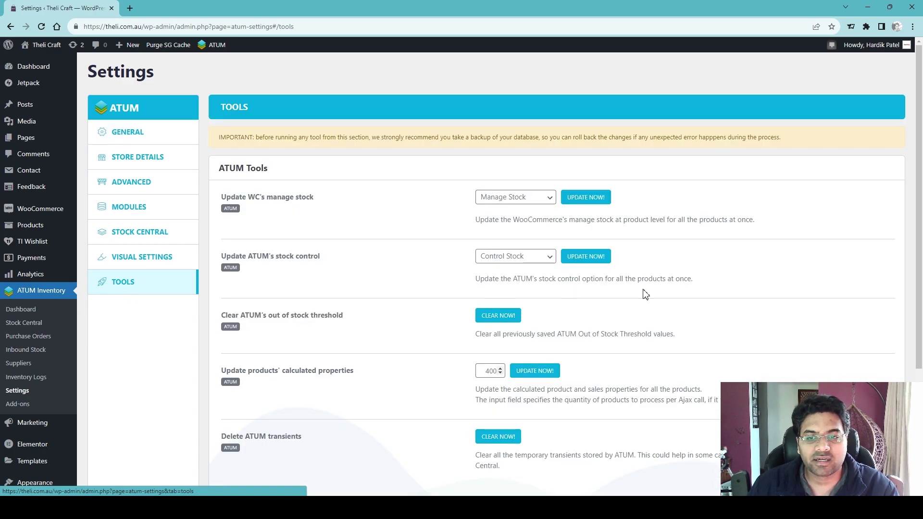
- Examine the ATUM Tools, including the manage stock and stock control choices, the calculated properties update and the transients deletion
scroll(655, 278, "down", 1)
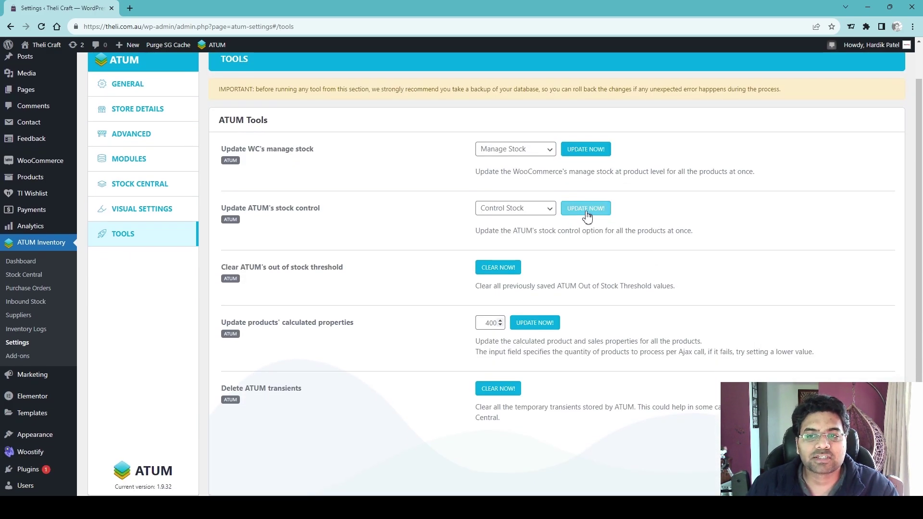
left_click(509, 209)
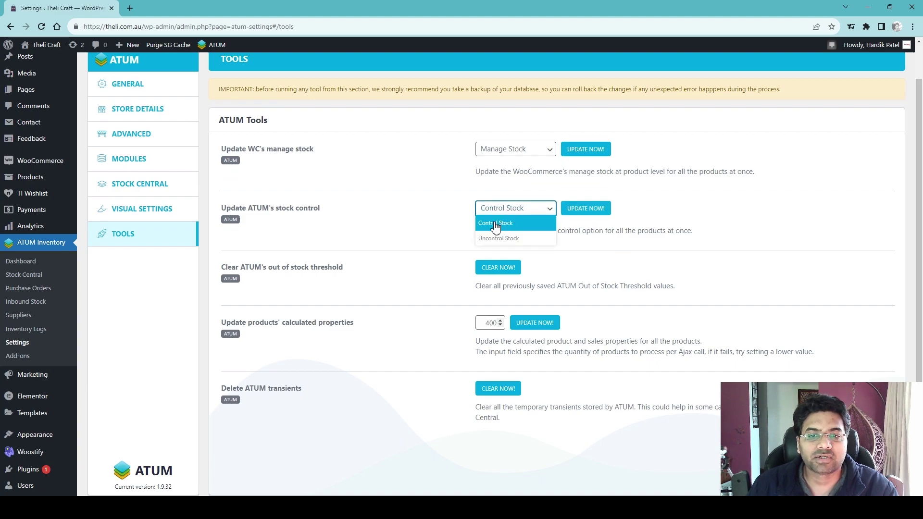
left_click(639, 206)
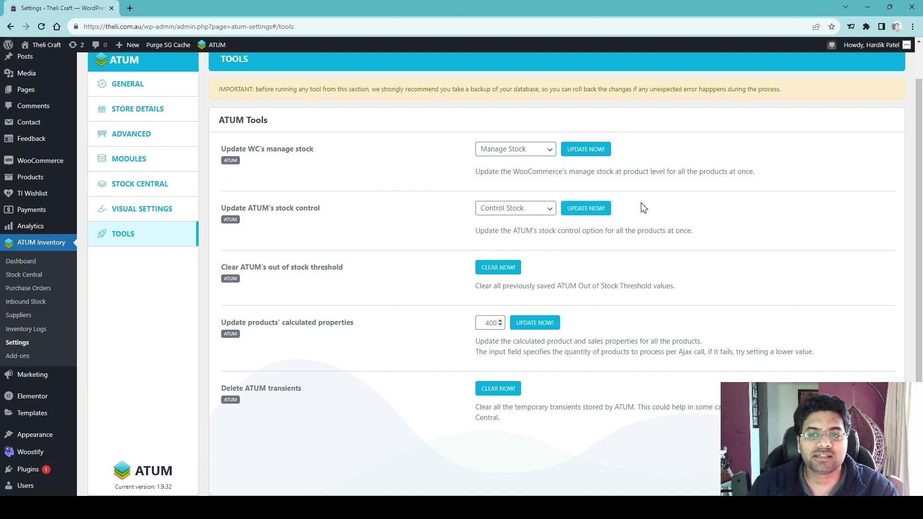
left_click(510, 151)
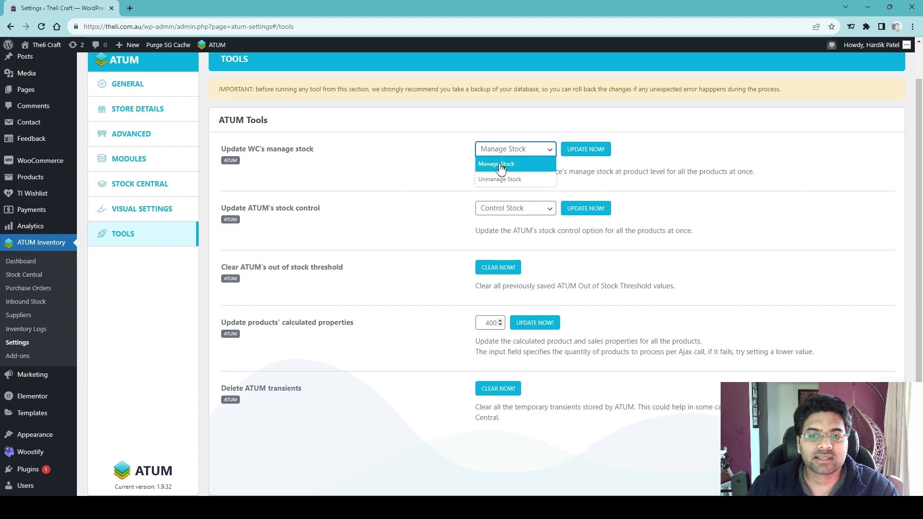
left_click(652, 161)
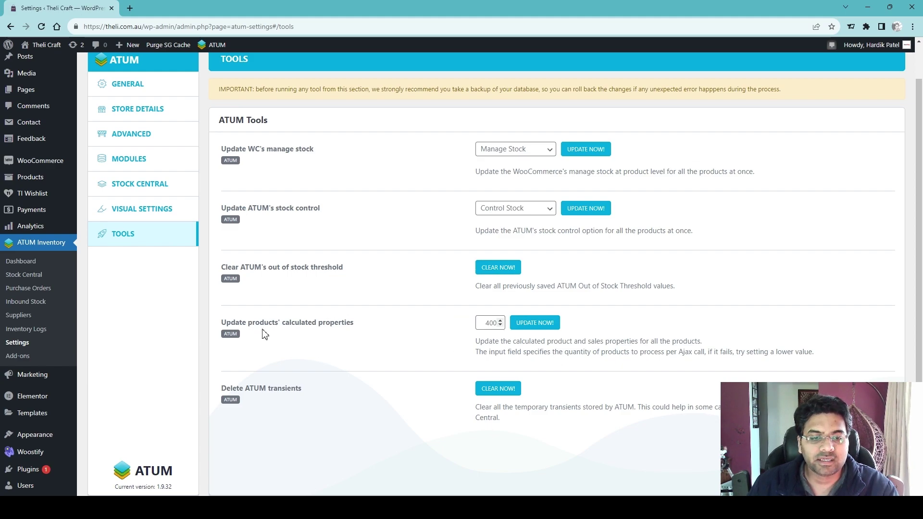
left_click_drag(255, 325, 369, 332)
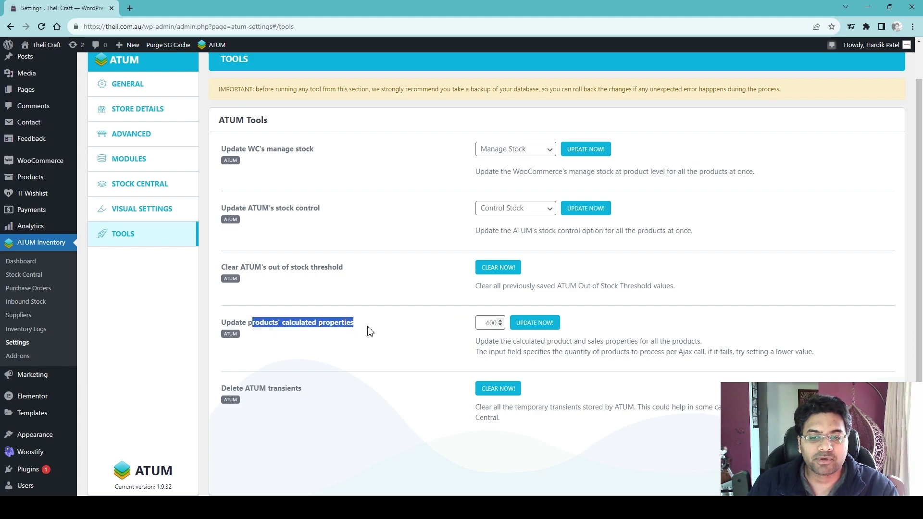
left_click(486, 323)
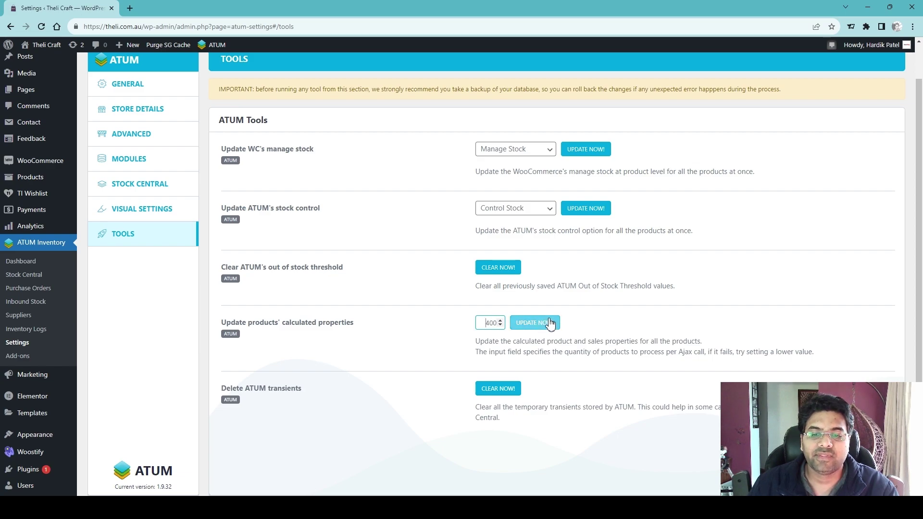
scroll(422, 381, "down", 2)
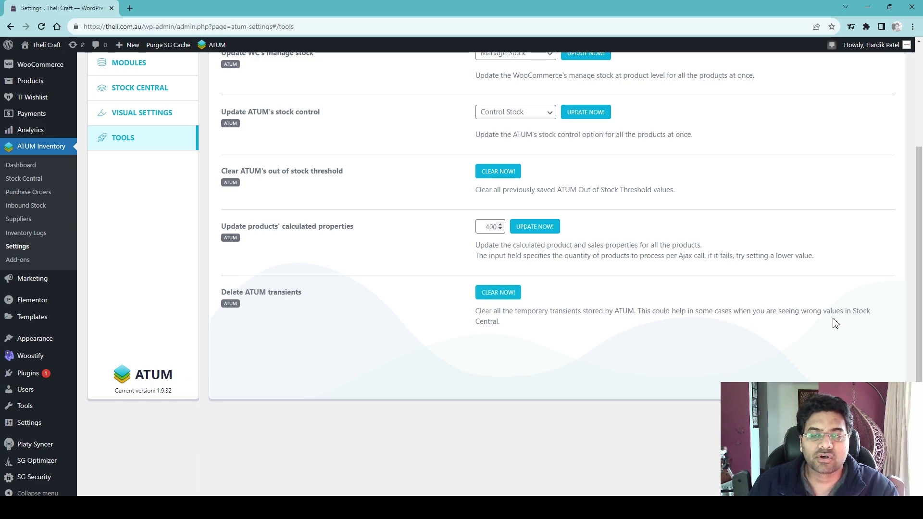
scroll(465, 237, "up", 2)
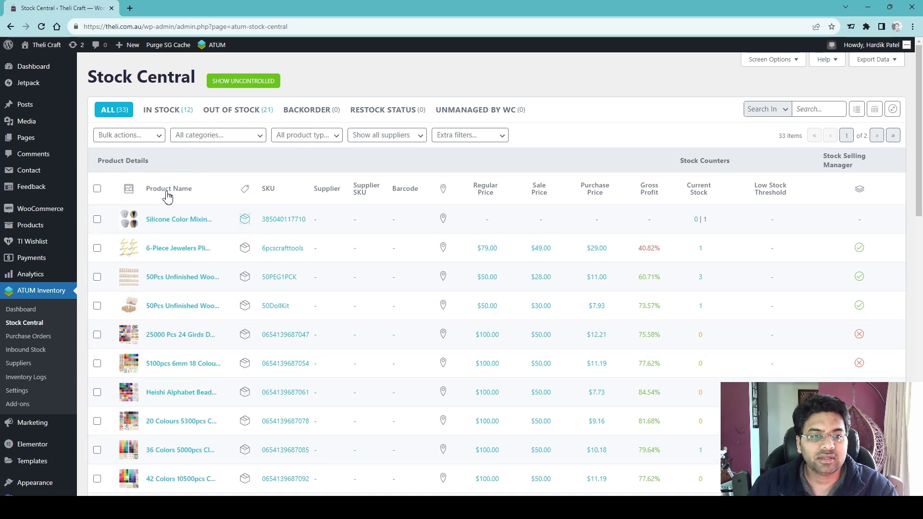
- From Stock Central, open the product with SKU 50DollKit for editing and look over its description and General product data
scroll(164, 308, "down", 2)
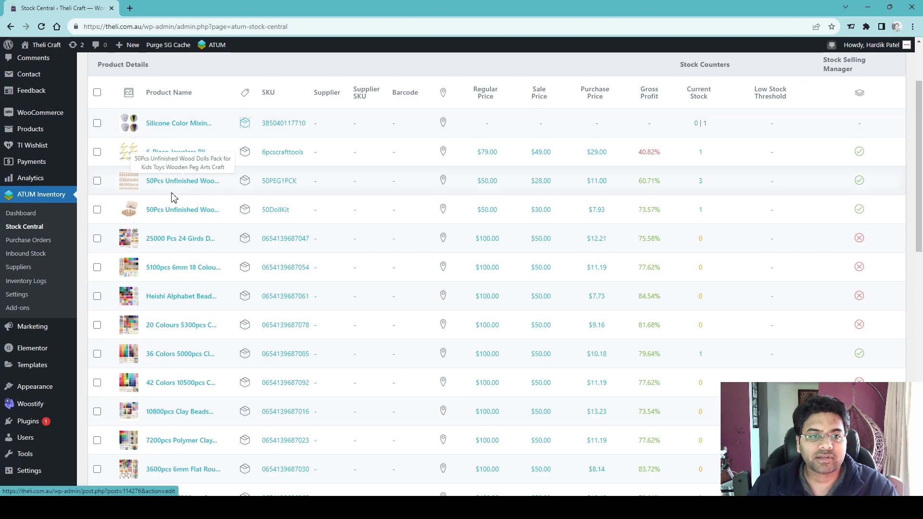
left_click(188, 209)
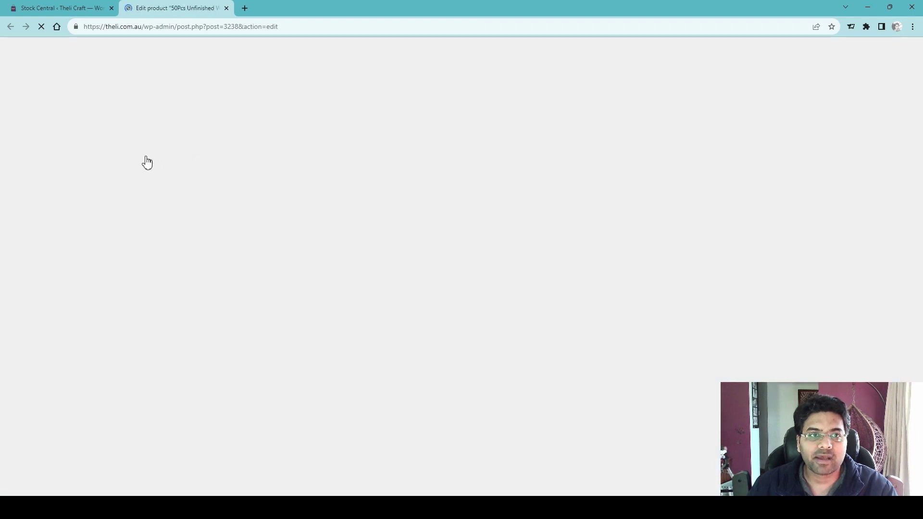
scroll(295, 268, "down", 5)
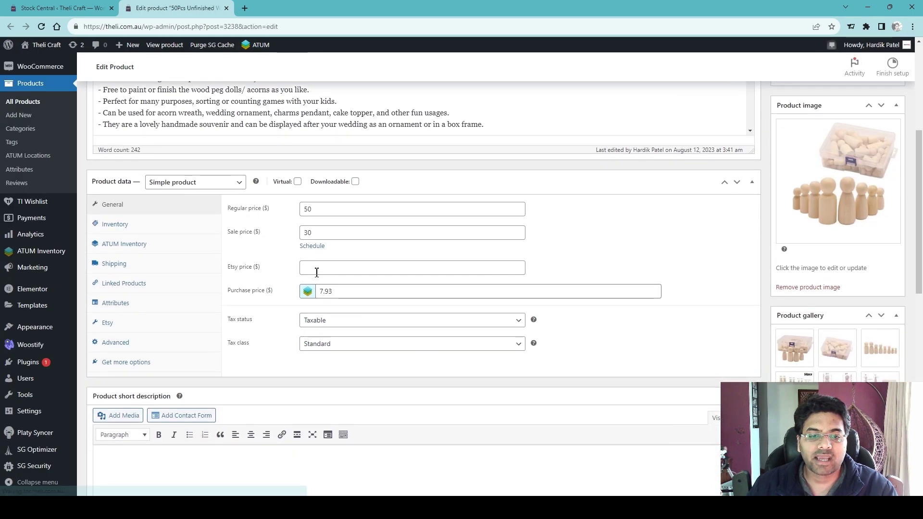
scroll(633, 284, "up", 4)
scroll(634, 287, "down", 3)
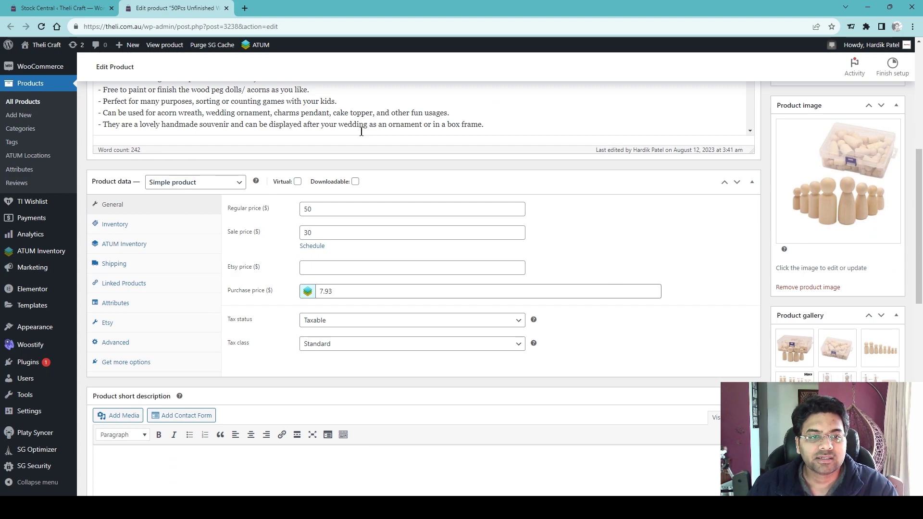
scroll(430, 163, "up", 6)
scroll(389, 288, "down", 5)
scroll(558, 326, "down", 4)
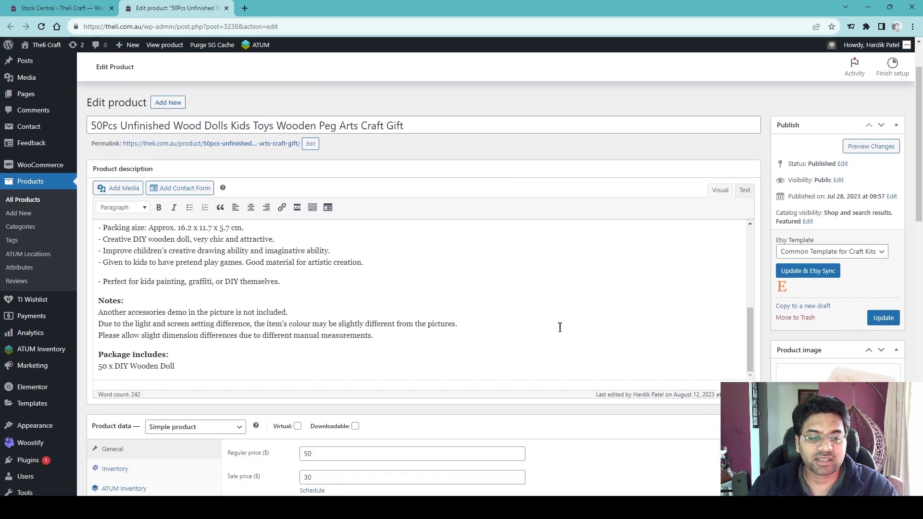
scroll(294, 386, "down", 2)
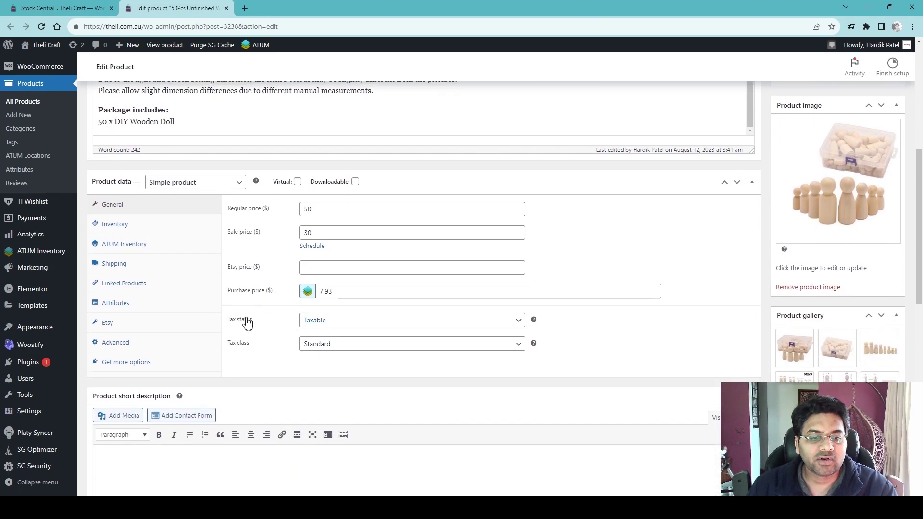
- Check the wood dolls product's purchase price, its Inventory fields and its ATUM Control Switch
left_click_drag(342, 295, 320, 296)
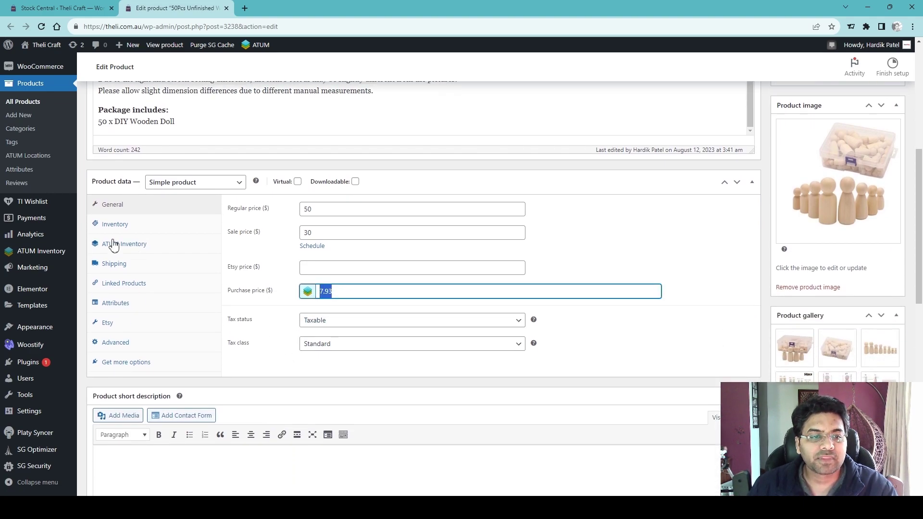
left_click(114, 224)
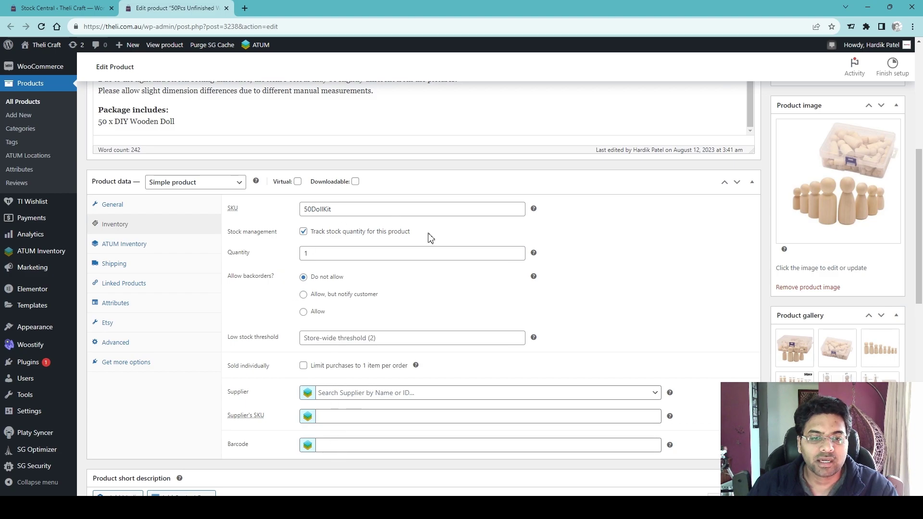
left_click(159, 246)
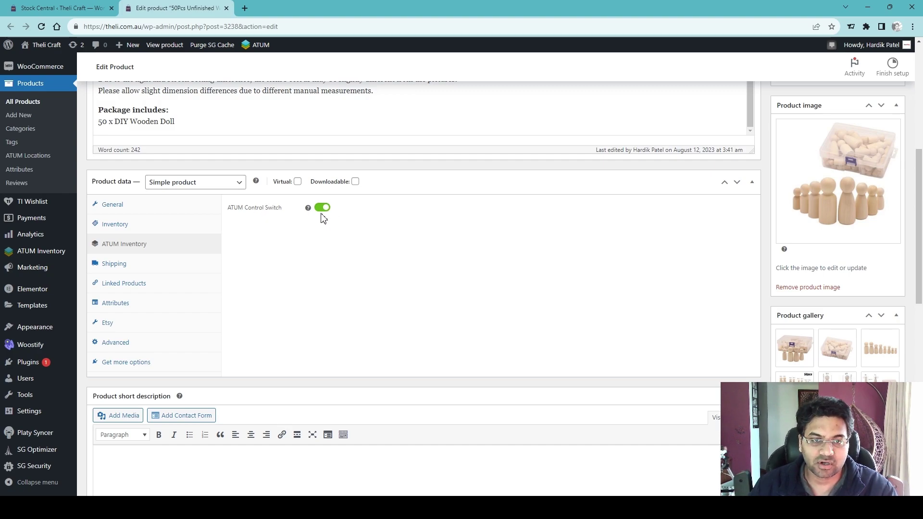
scroll(322, 219, "up", 6)
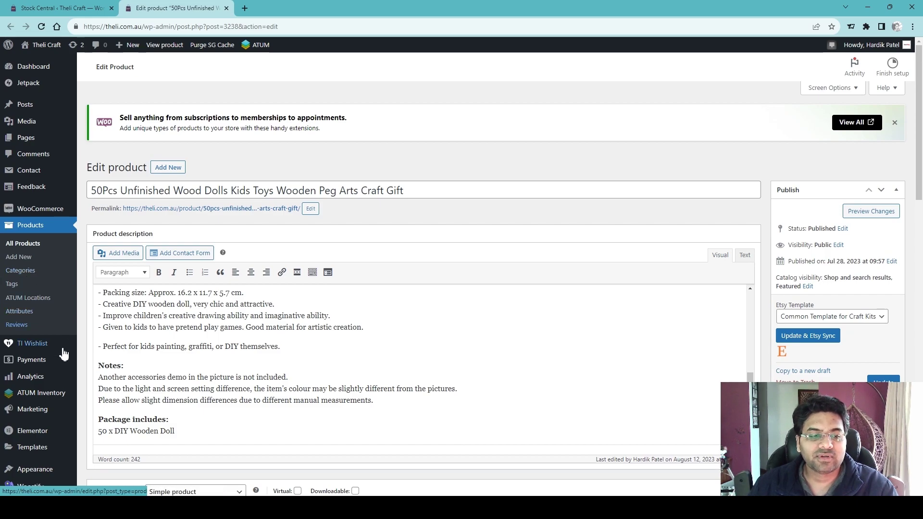
mouse_move(58, 394)
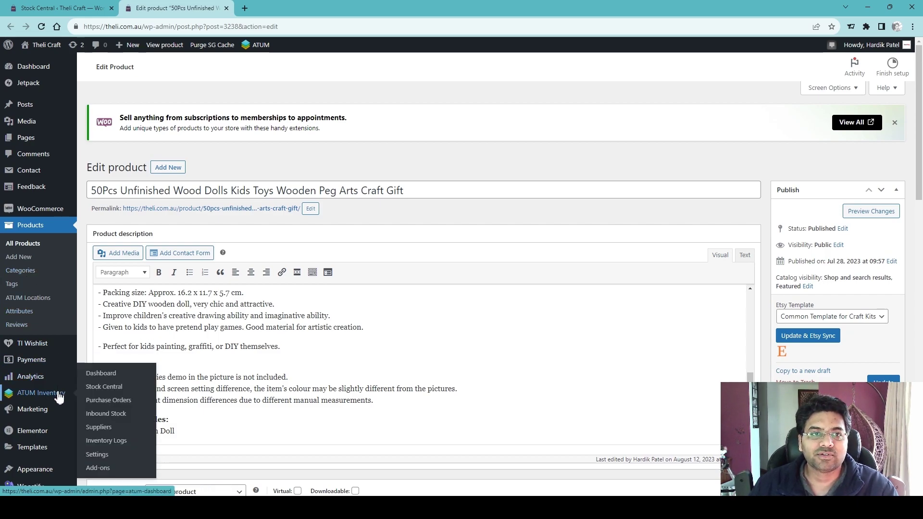